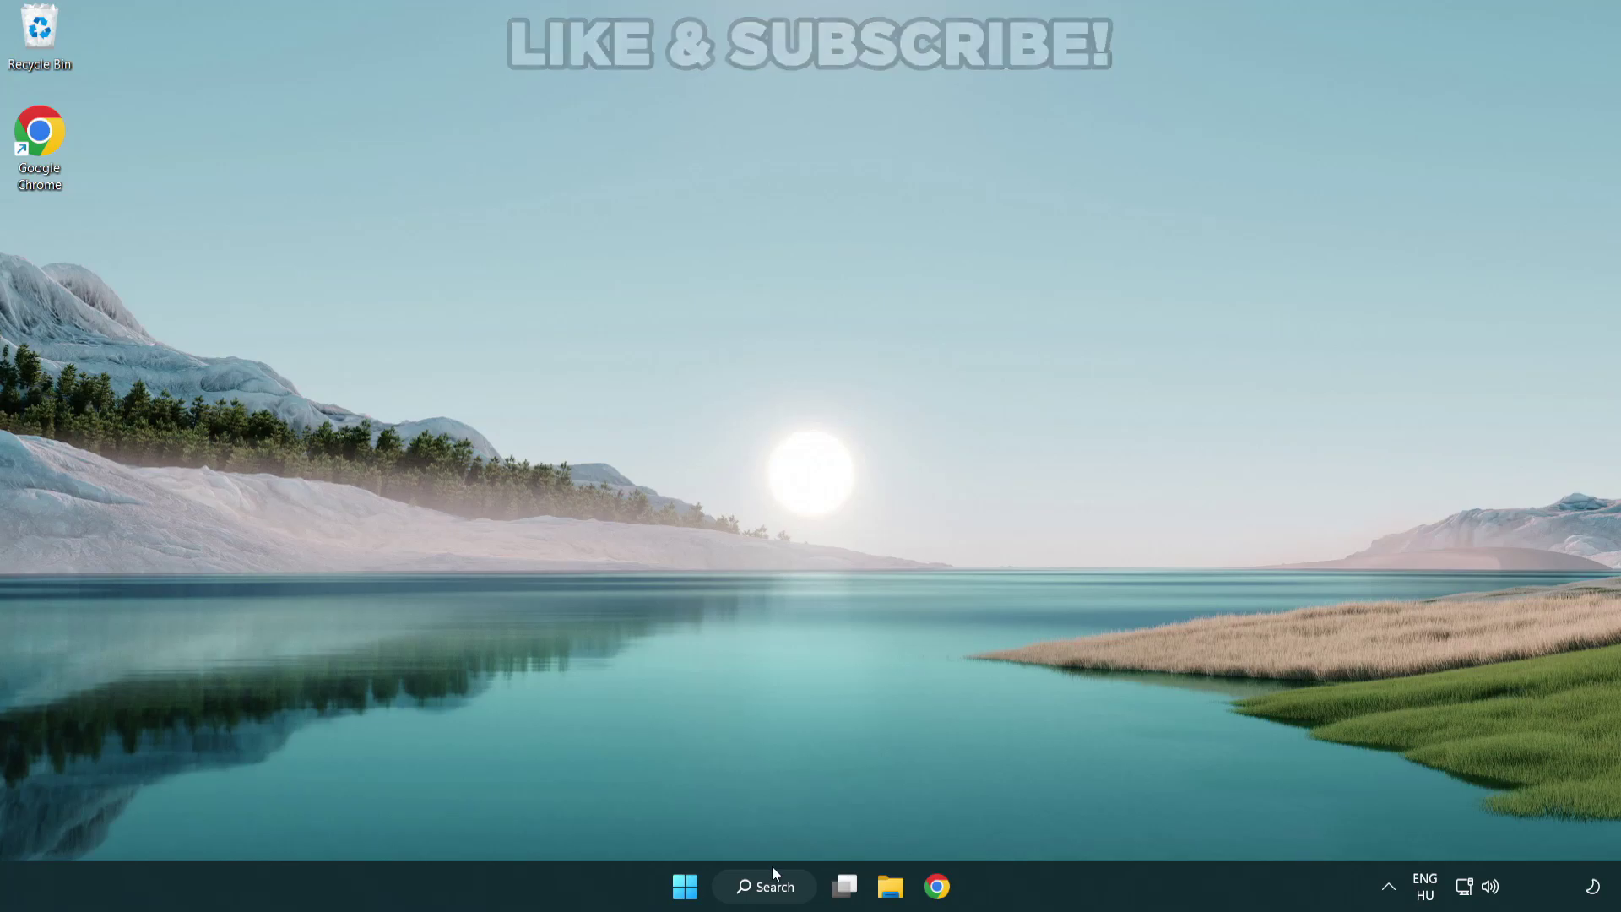
Search Windows for 'device manager' so Device Manager appears as the best match.
{"action": "left_click", "coordinate": [771, 887]}
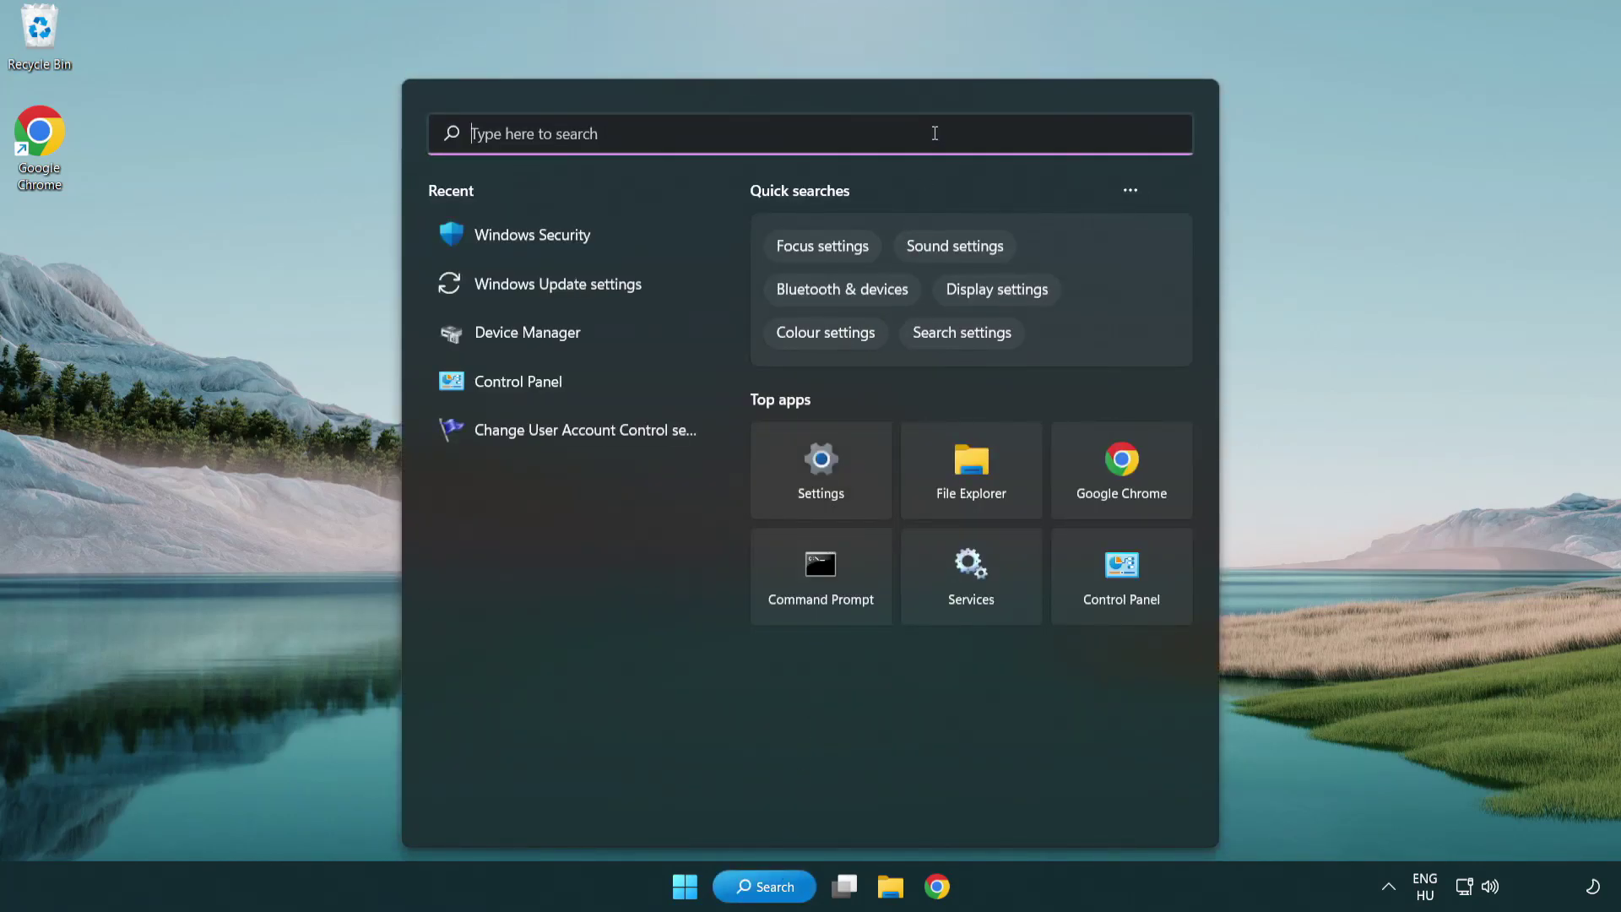
{"action": "type", "text": "device m"}
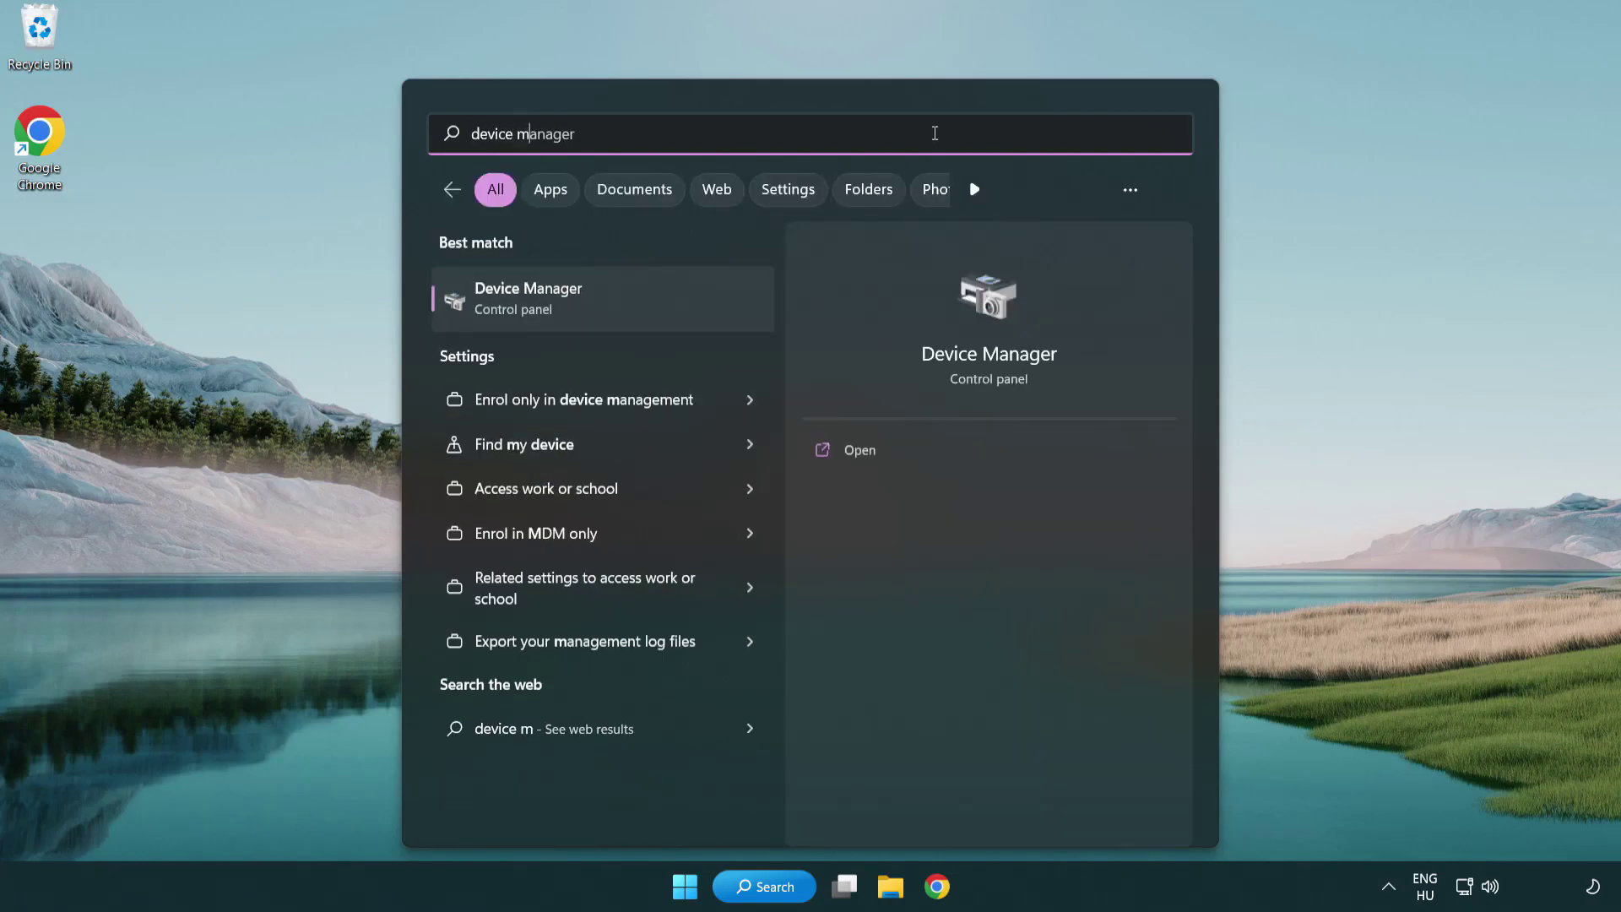
{"action": "type", "text": "anager"}
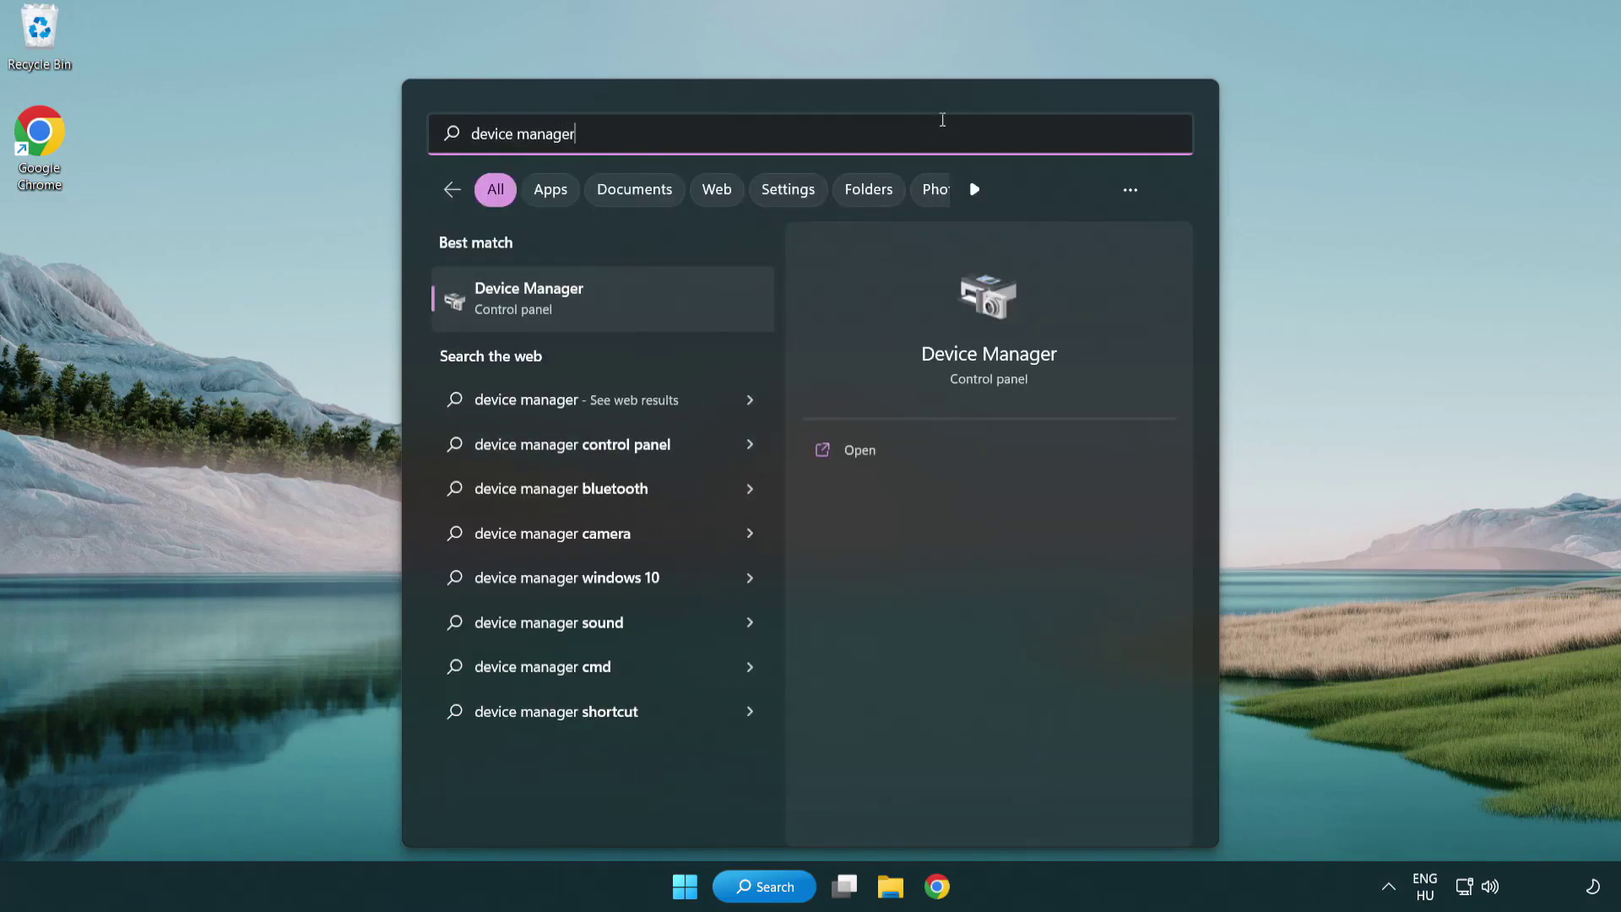
Open Device Manager, centre its window, and expand Display adapters.
{"action": "left_click", "coordinate": [649, 306]}
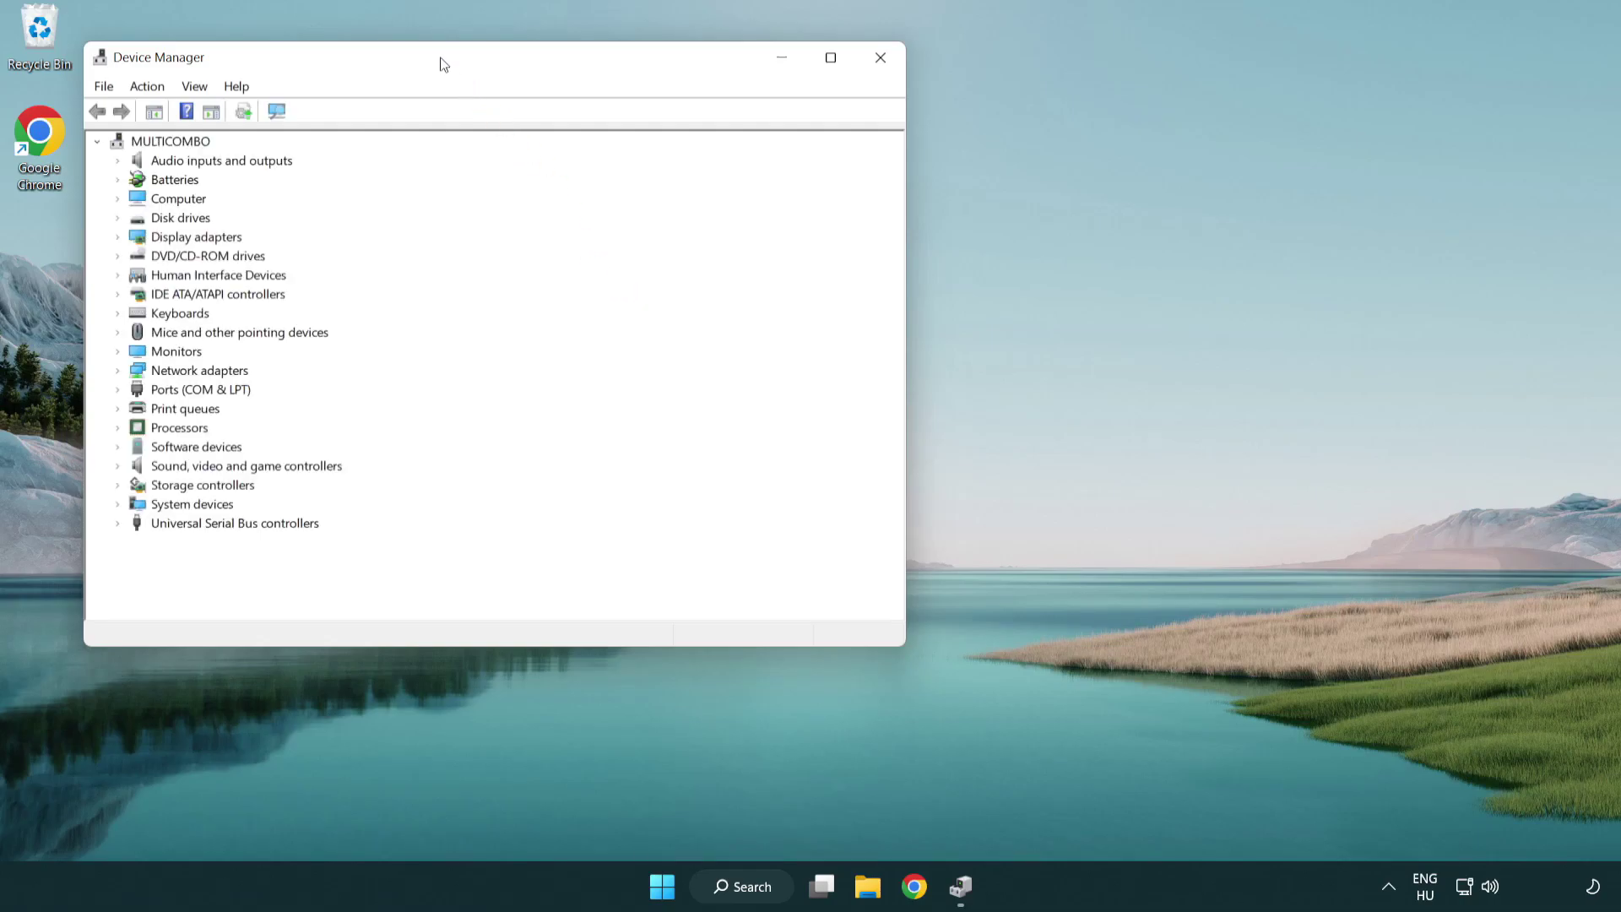
{"action": "left_click_drag", "start_coordinate": [444, 64], "coordinate": [713, 163]}
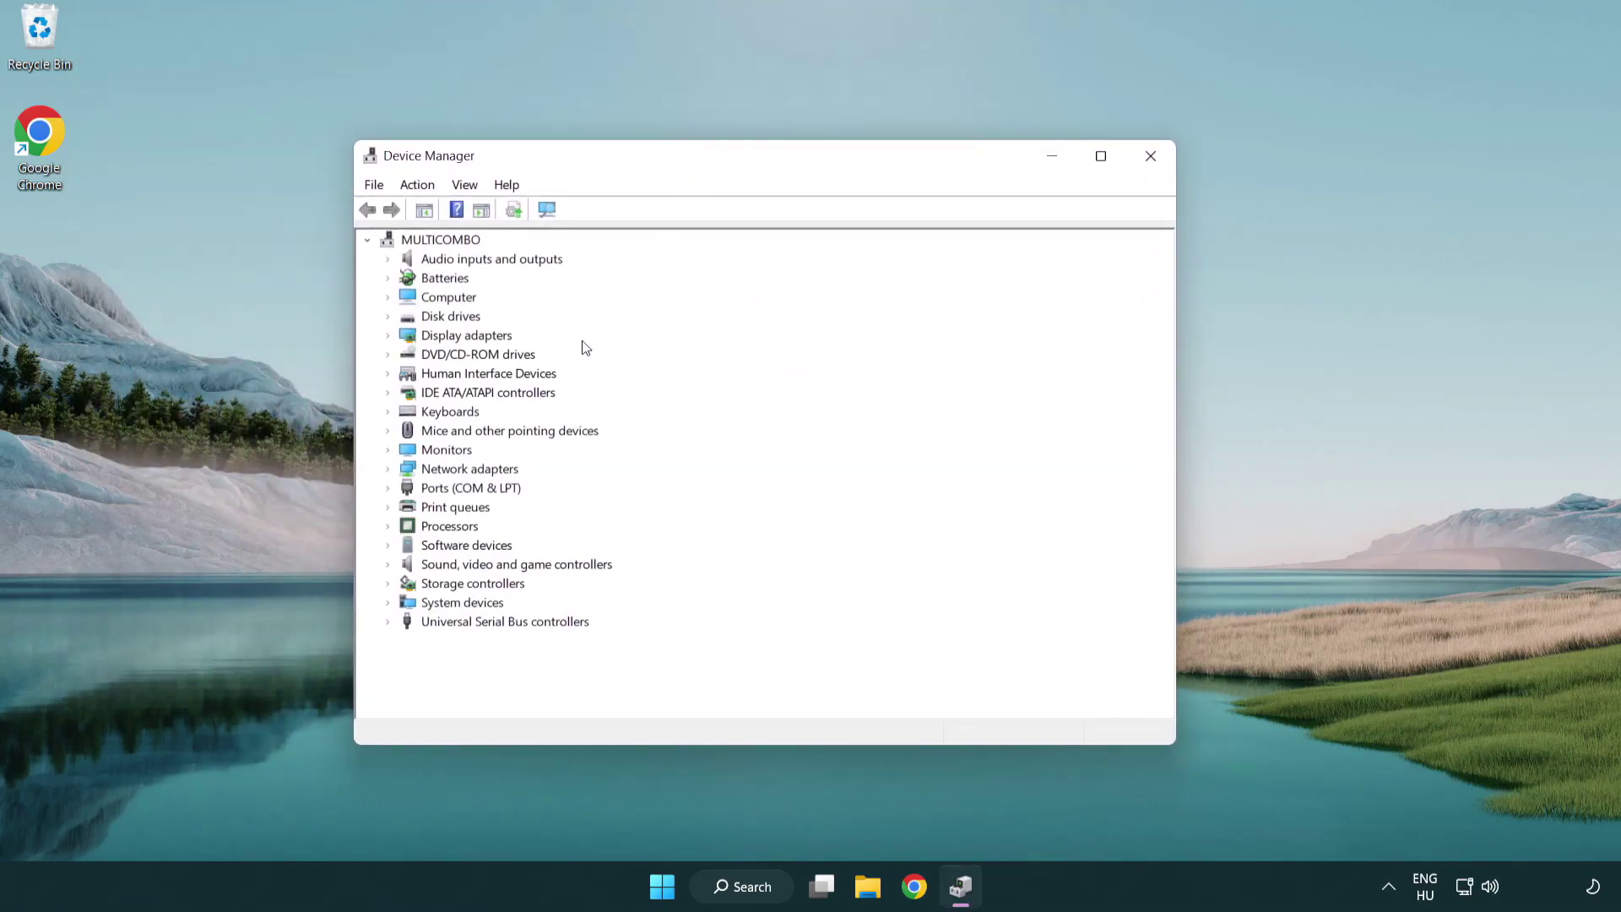
{"action": "left_click", "coordinate": [448, 340]}
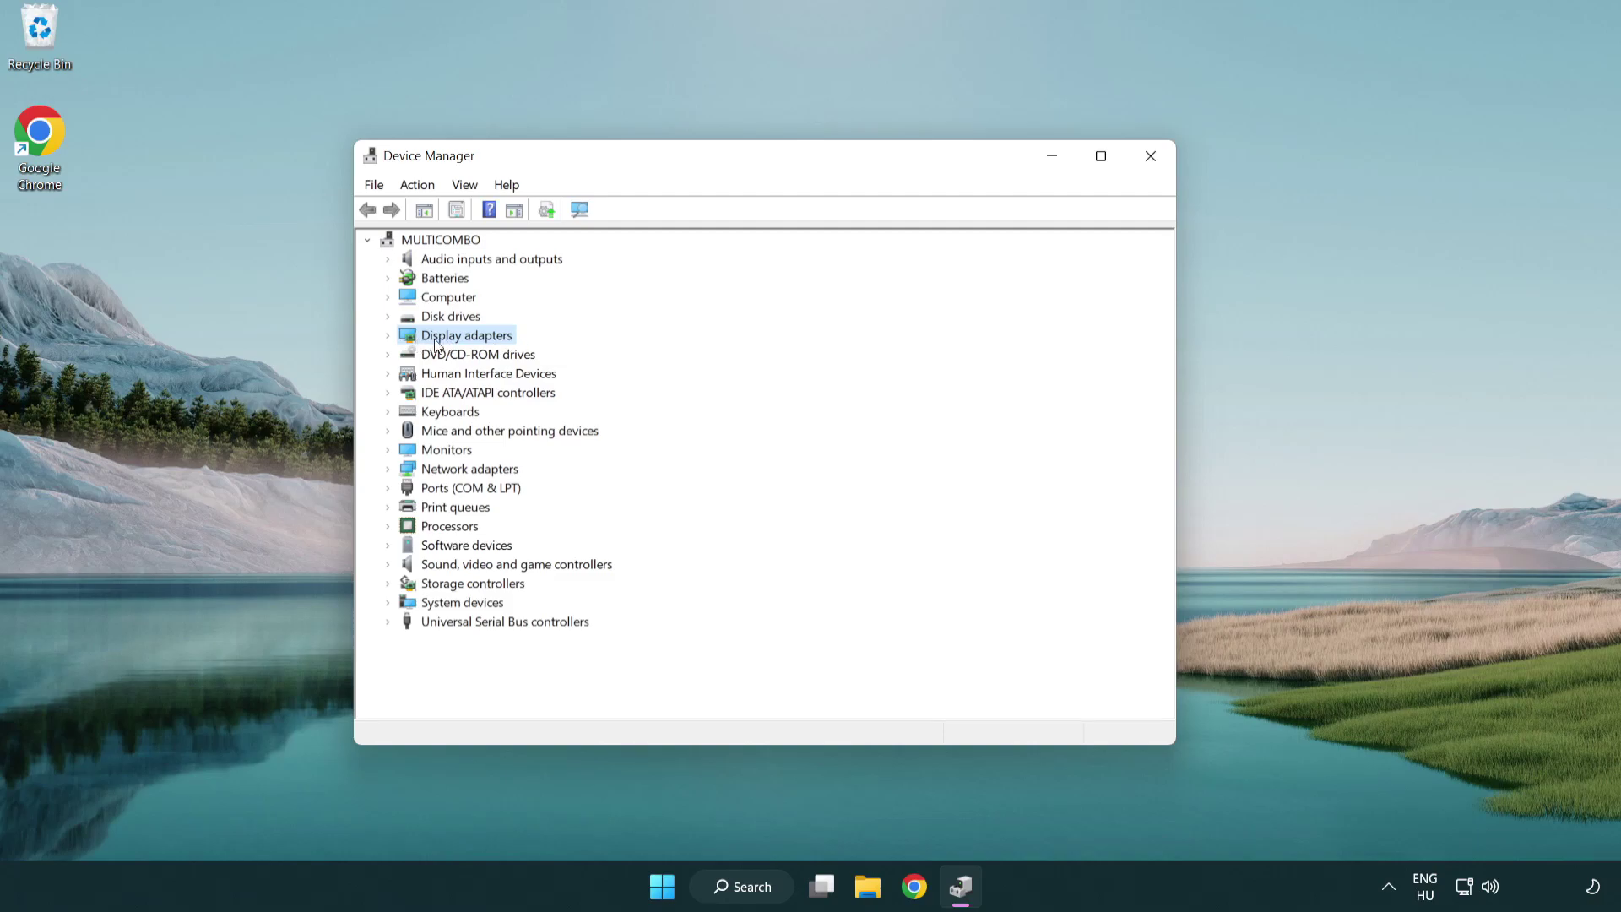
{"action": "left_click", "coordinate": [389, 338]}
Search automatically for a VMware SVGA 3D driver update; the best driver is already installed.
{"action": "left_click", "coordinate": [460, 358]}
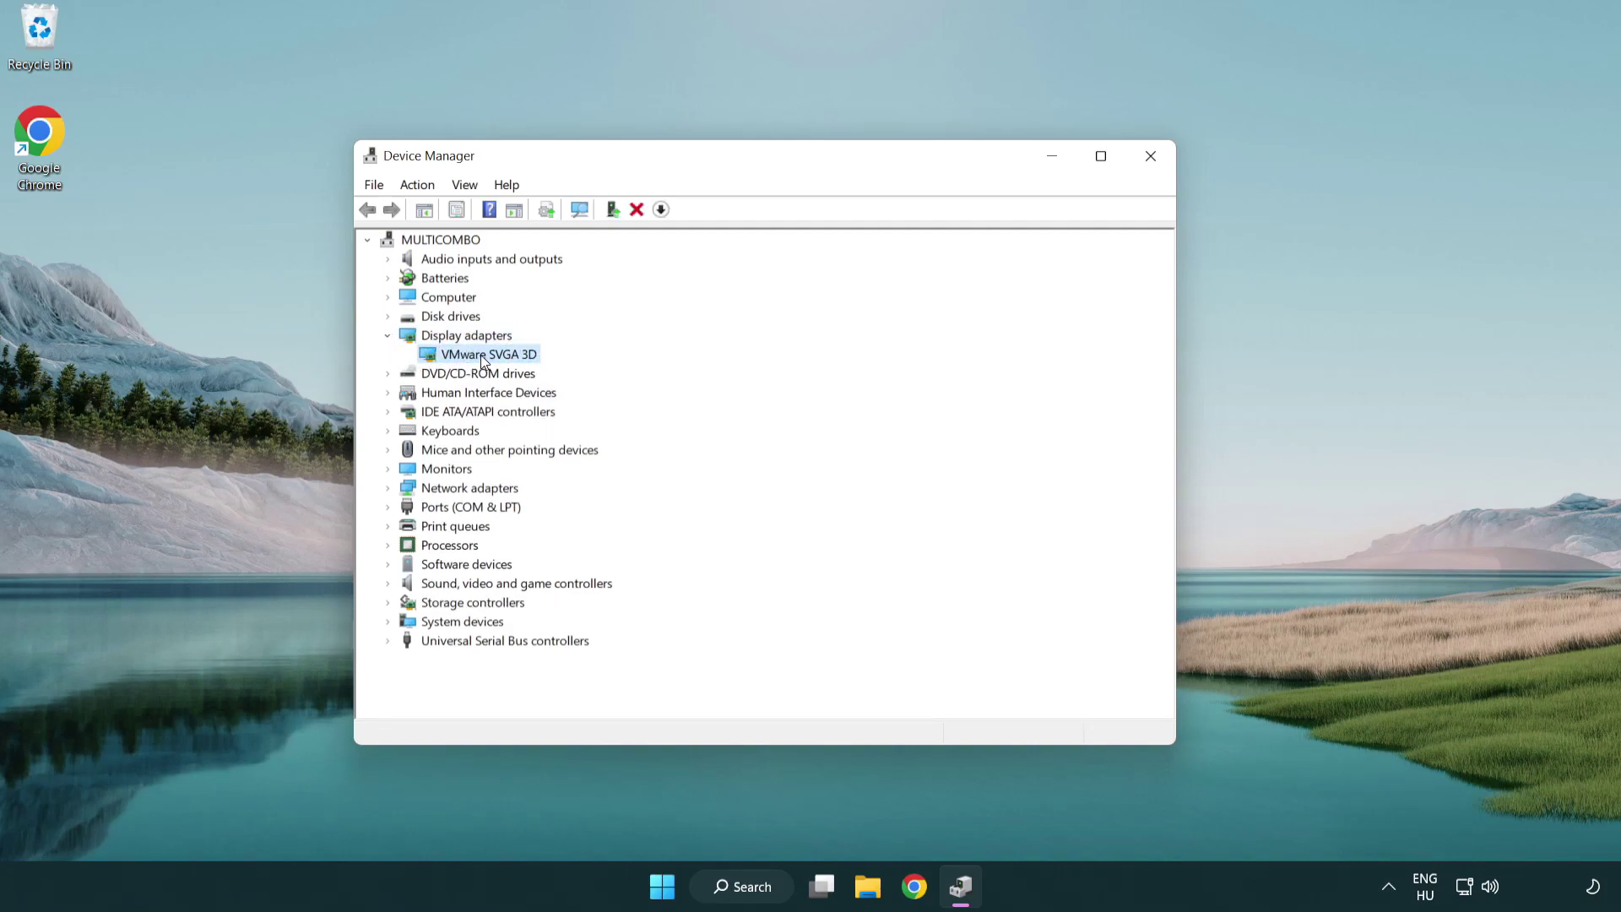
{"action": "right_click", "coordinate": [479, 355]}
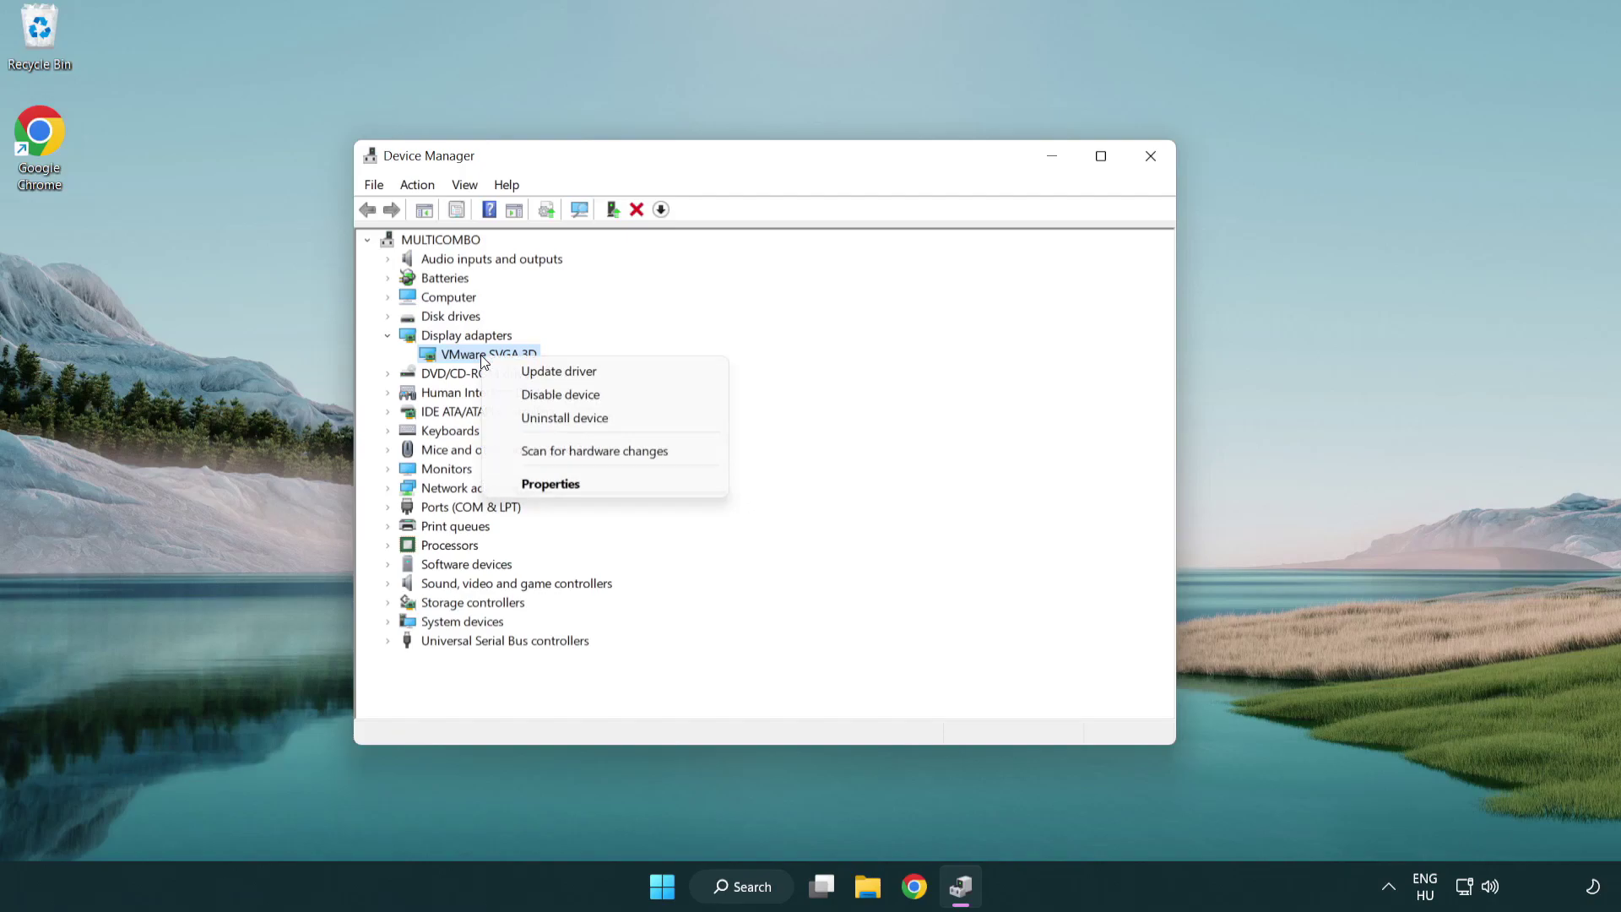
{"action": "left_click", "coordinate": [639, 373]}
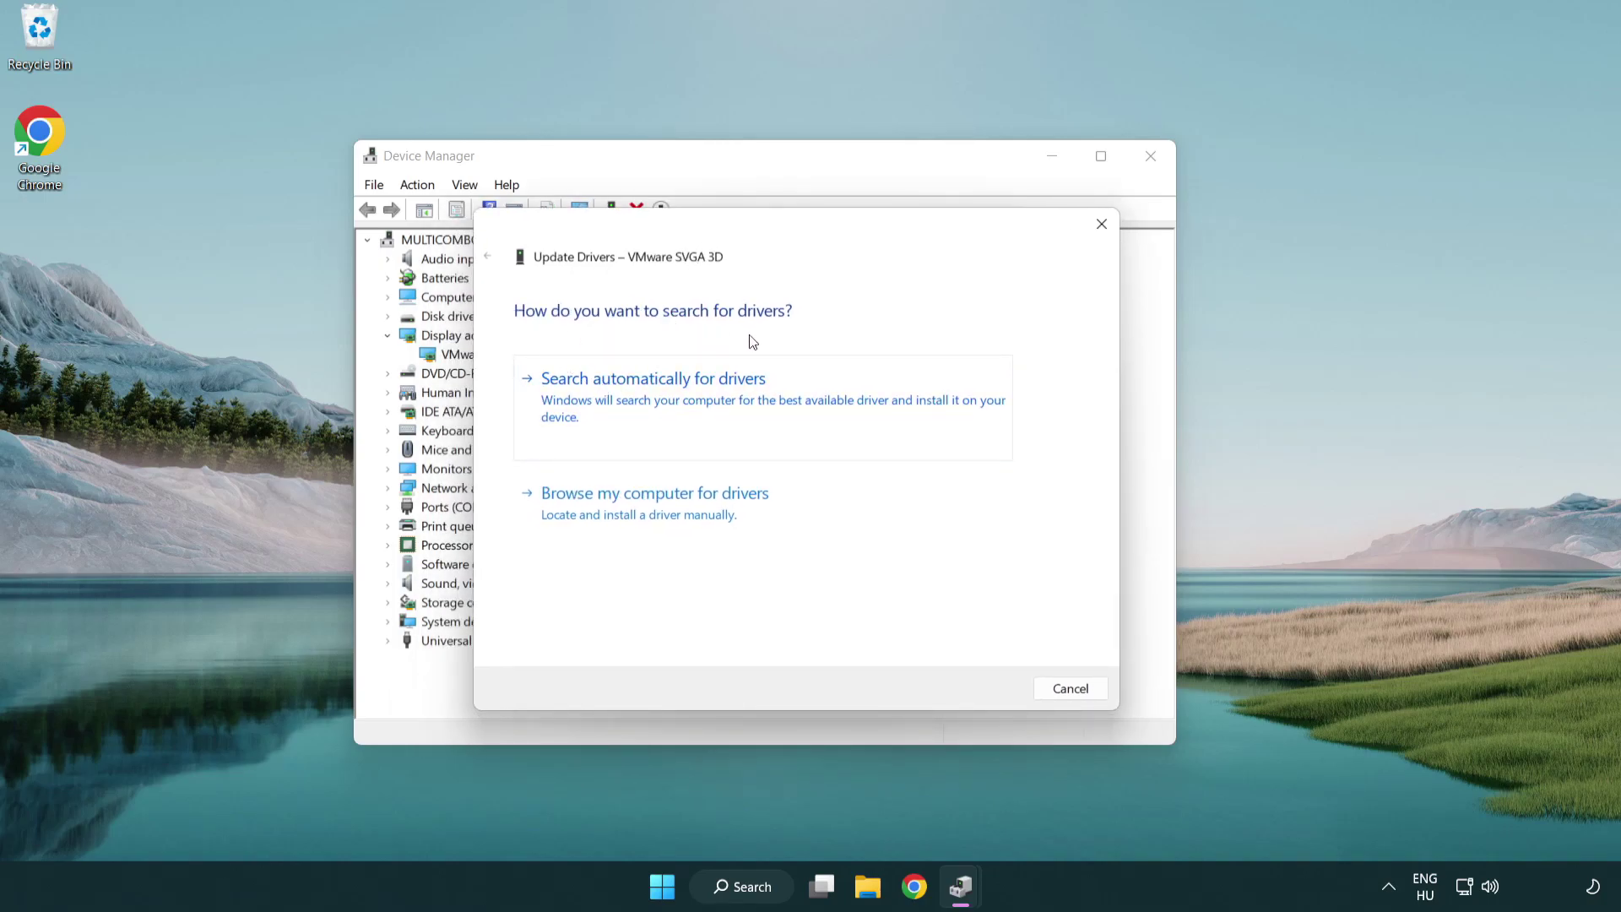
{"action": "left_click", "coordinate": [713, 397]}
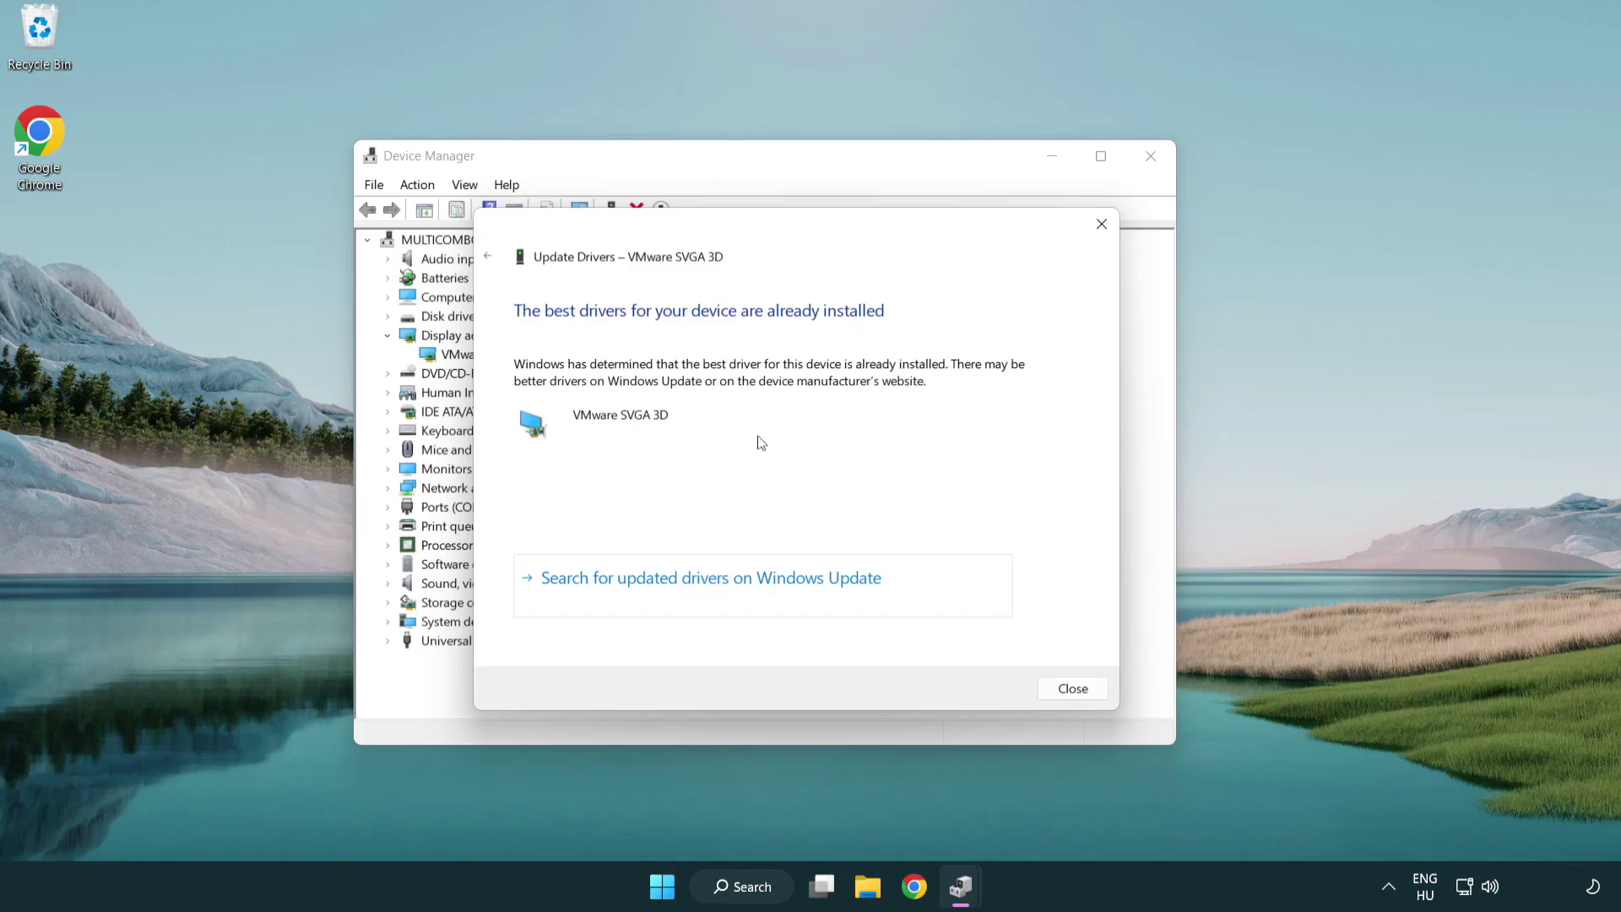
{"action": "left_click", "coordinate": [1074, 690]}
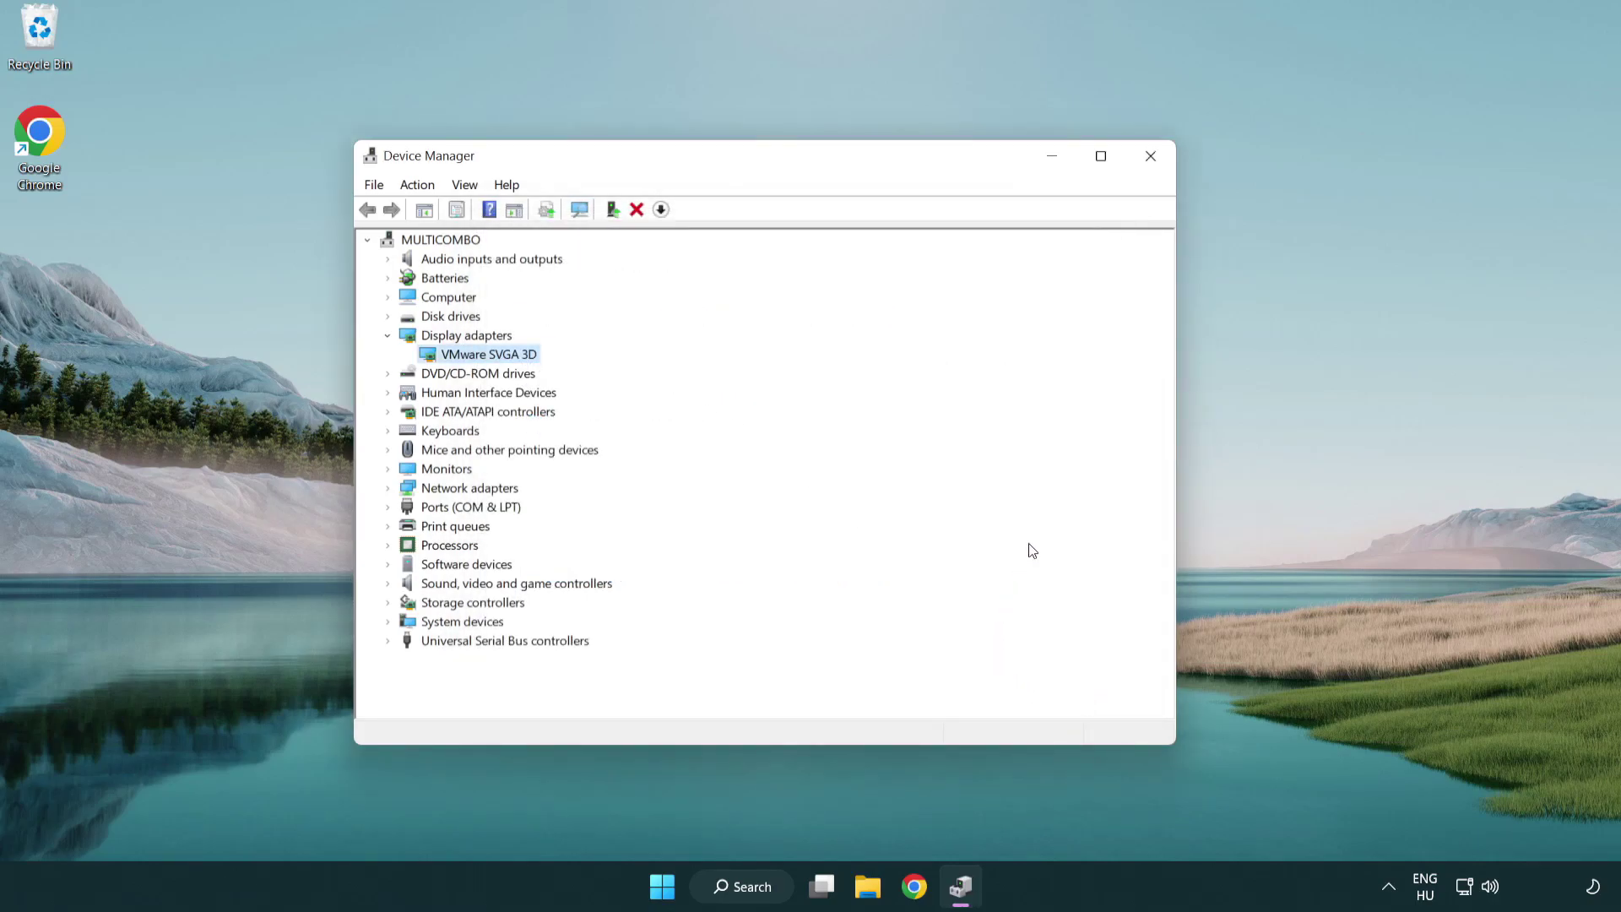
Close Device Manager, check for Windows updates, confirm the PC is up to date, then close Settings.
{"action": "left_click", "coordinate": [1152, 159]}
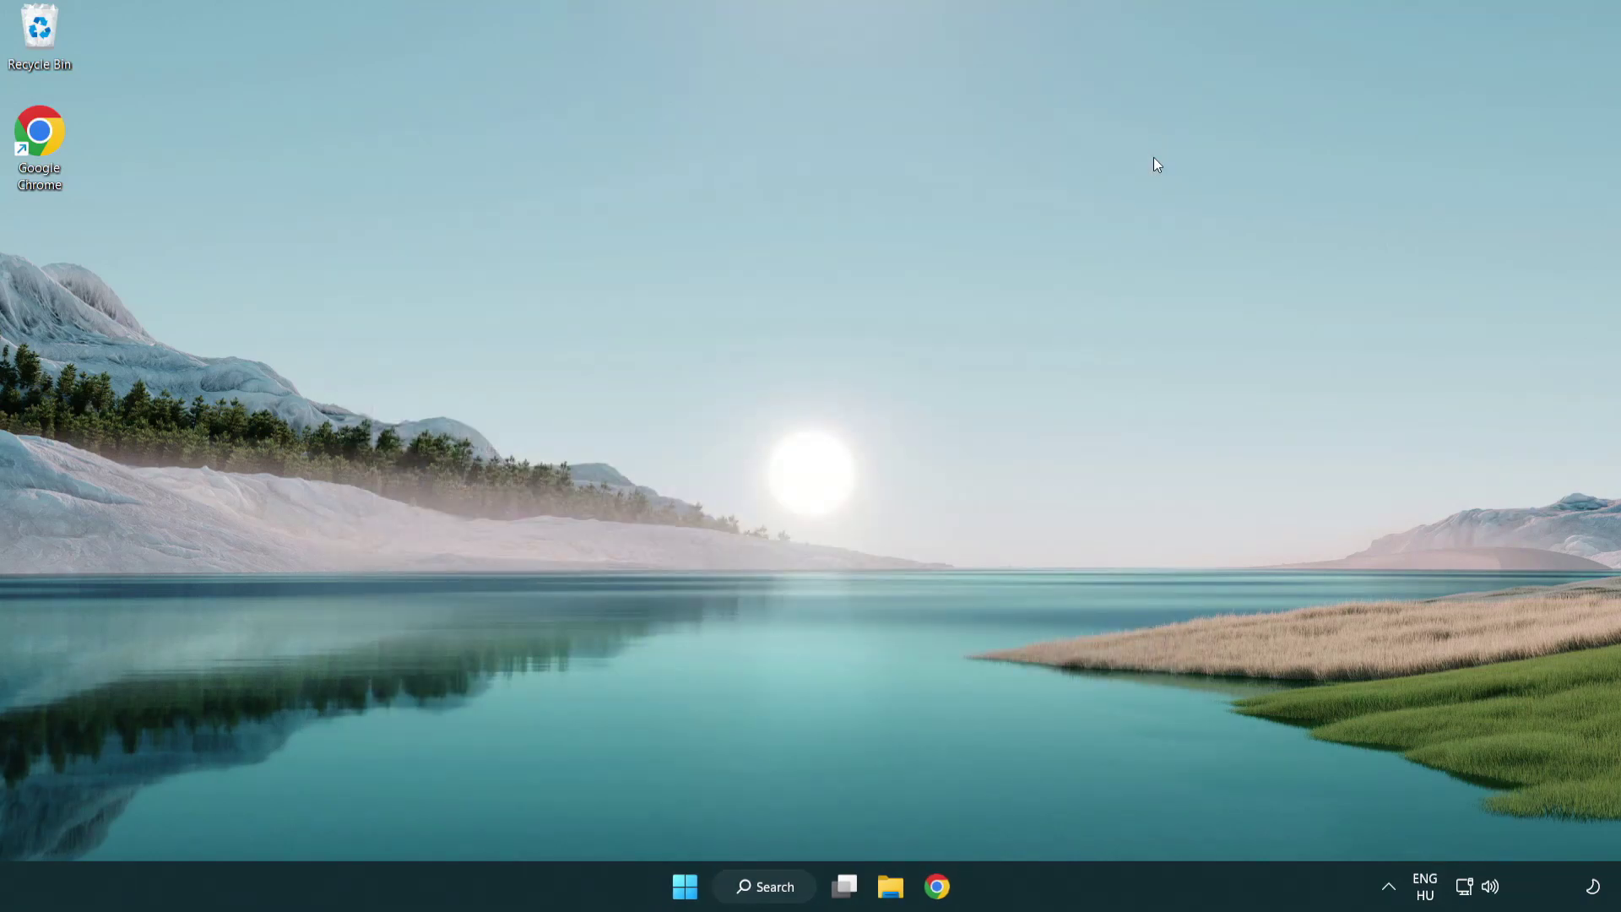
{"action": "left_click", "coordinate": [779, 883]}
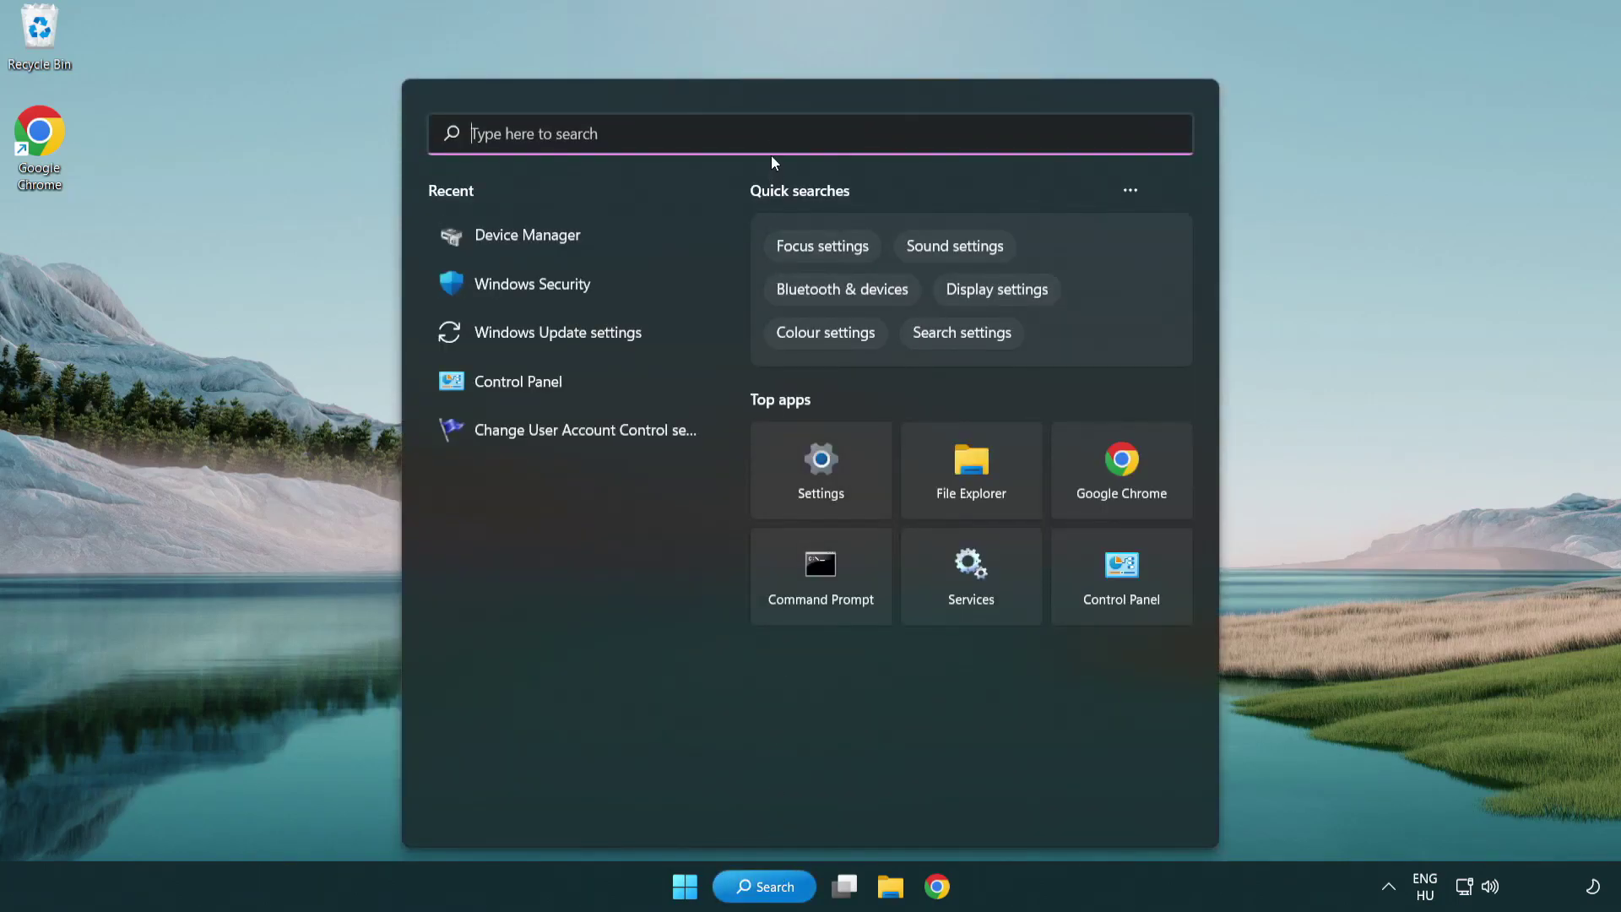
{"action": "type", "text": "update"}
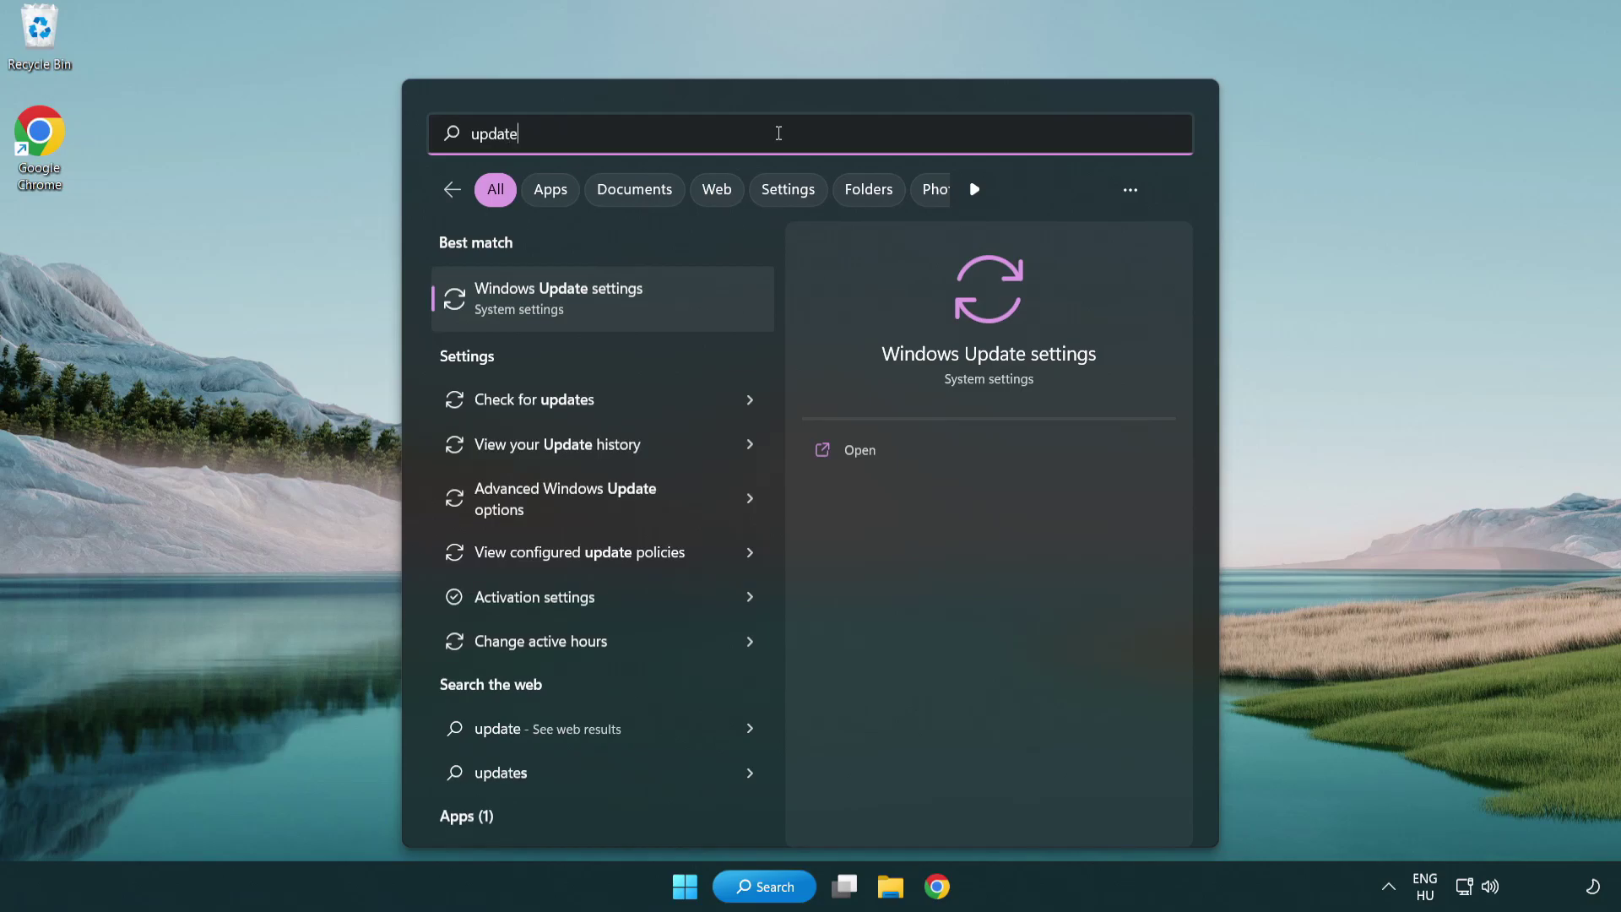
{"action": "left_click", "coordinate": [634, 313]}
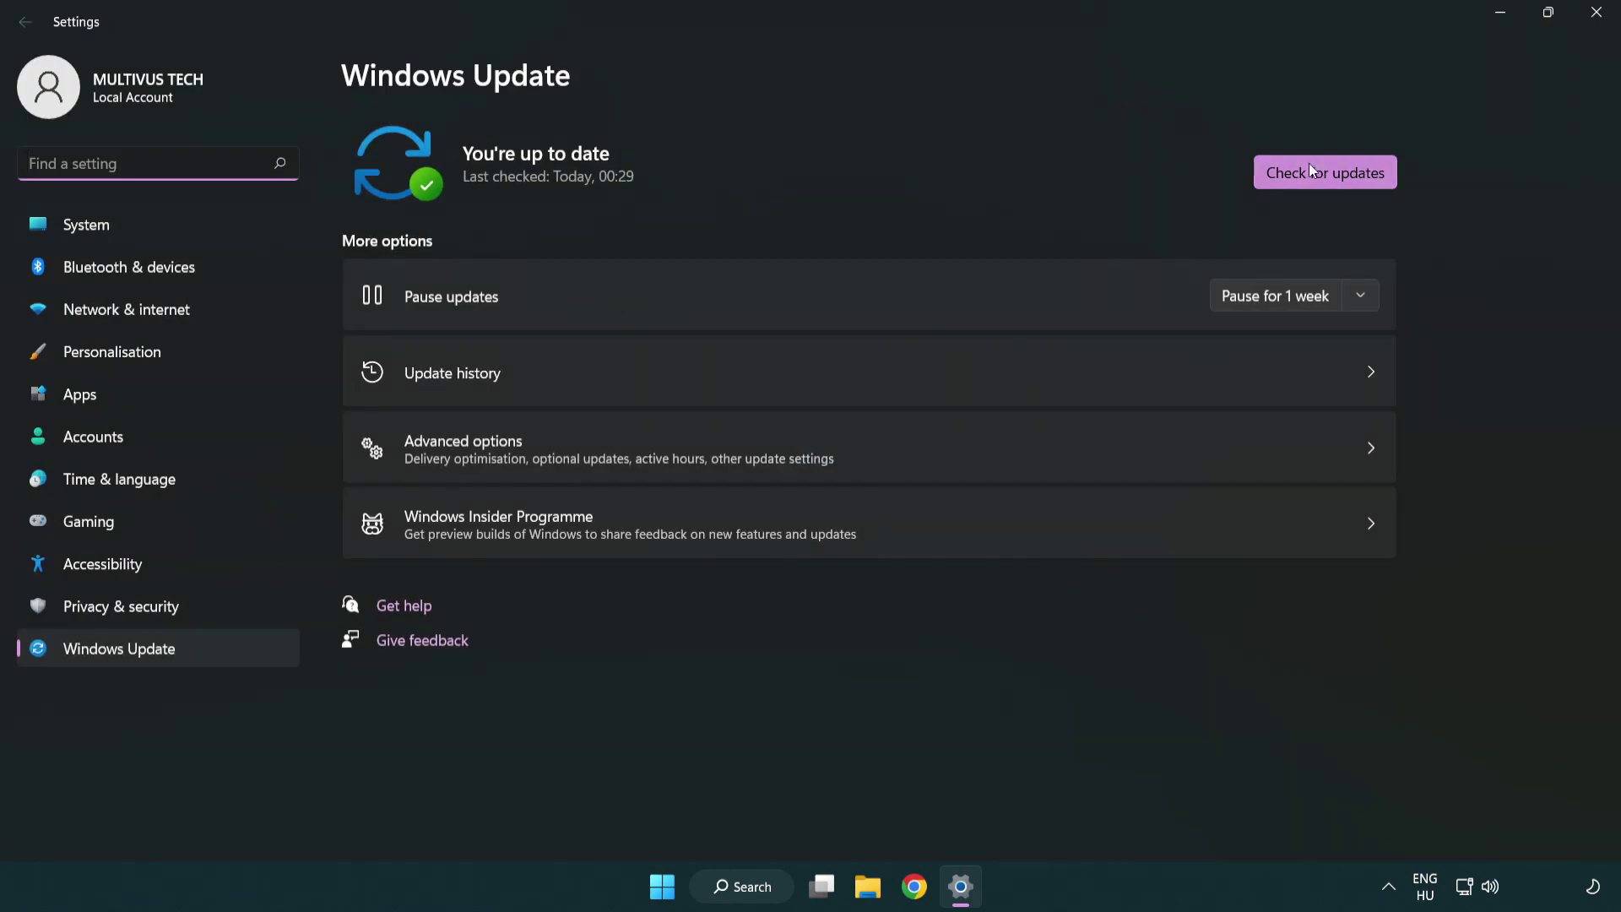
{"action": "left_click", "coordinate": [1353, 184]}
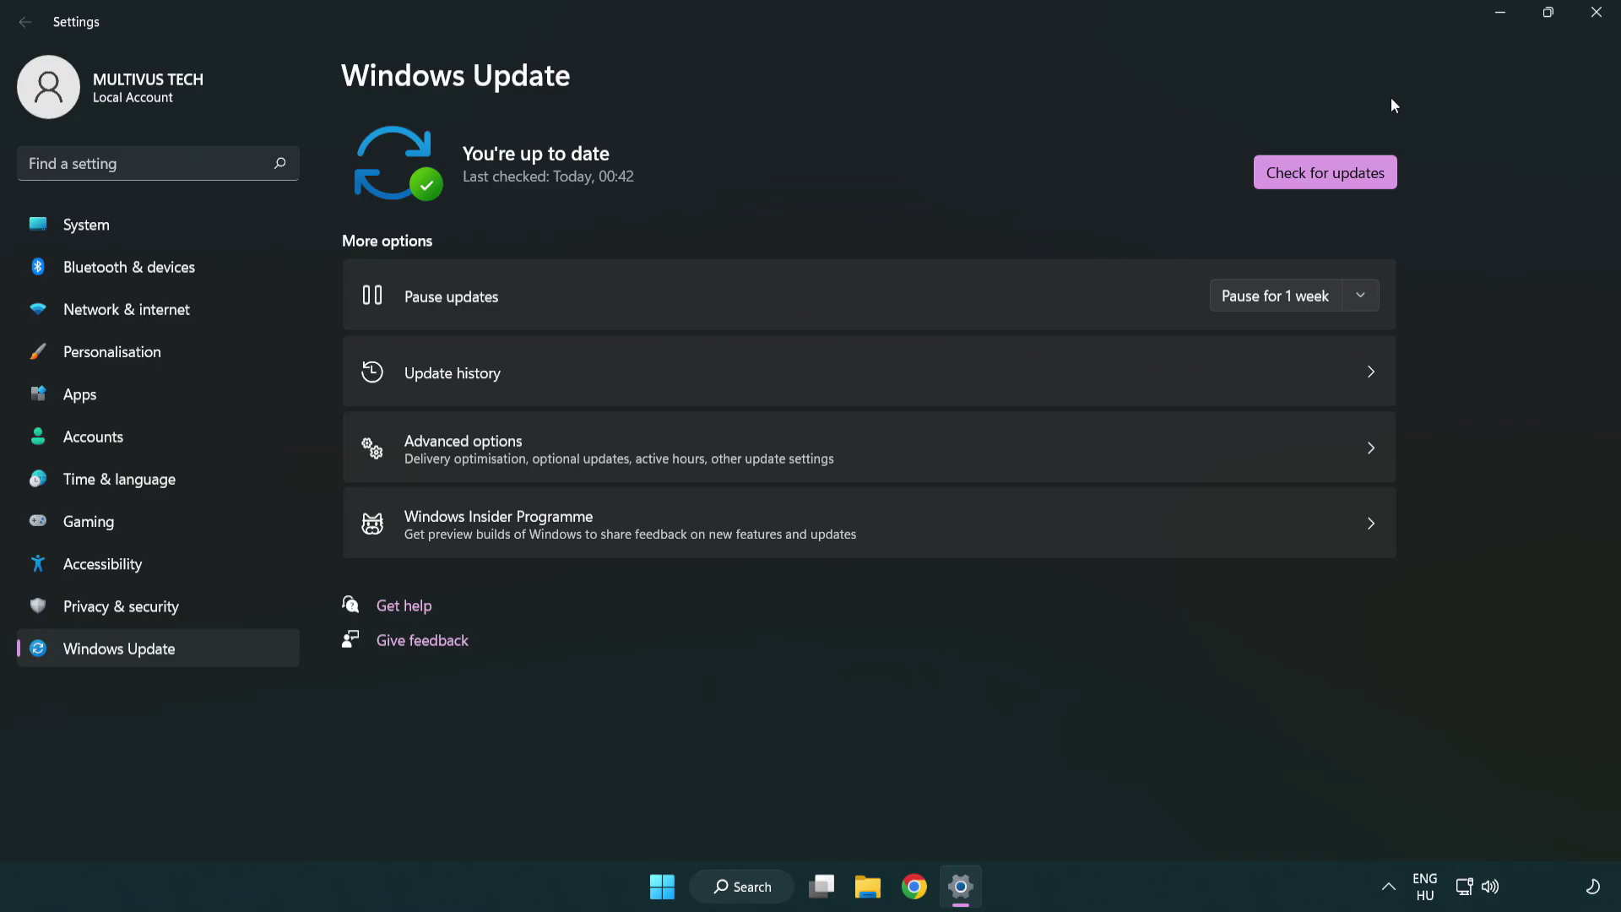
{"action": "left_click", "coordinate": [1591, 24]}
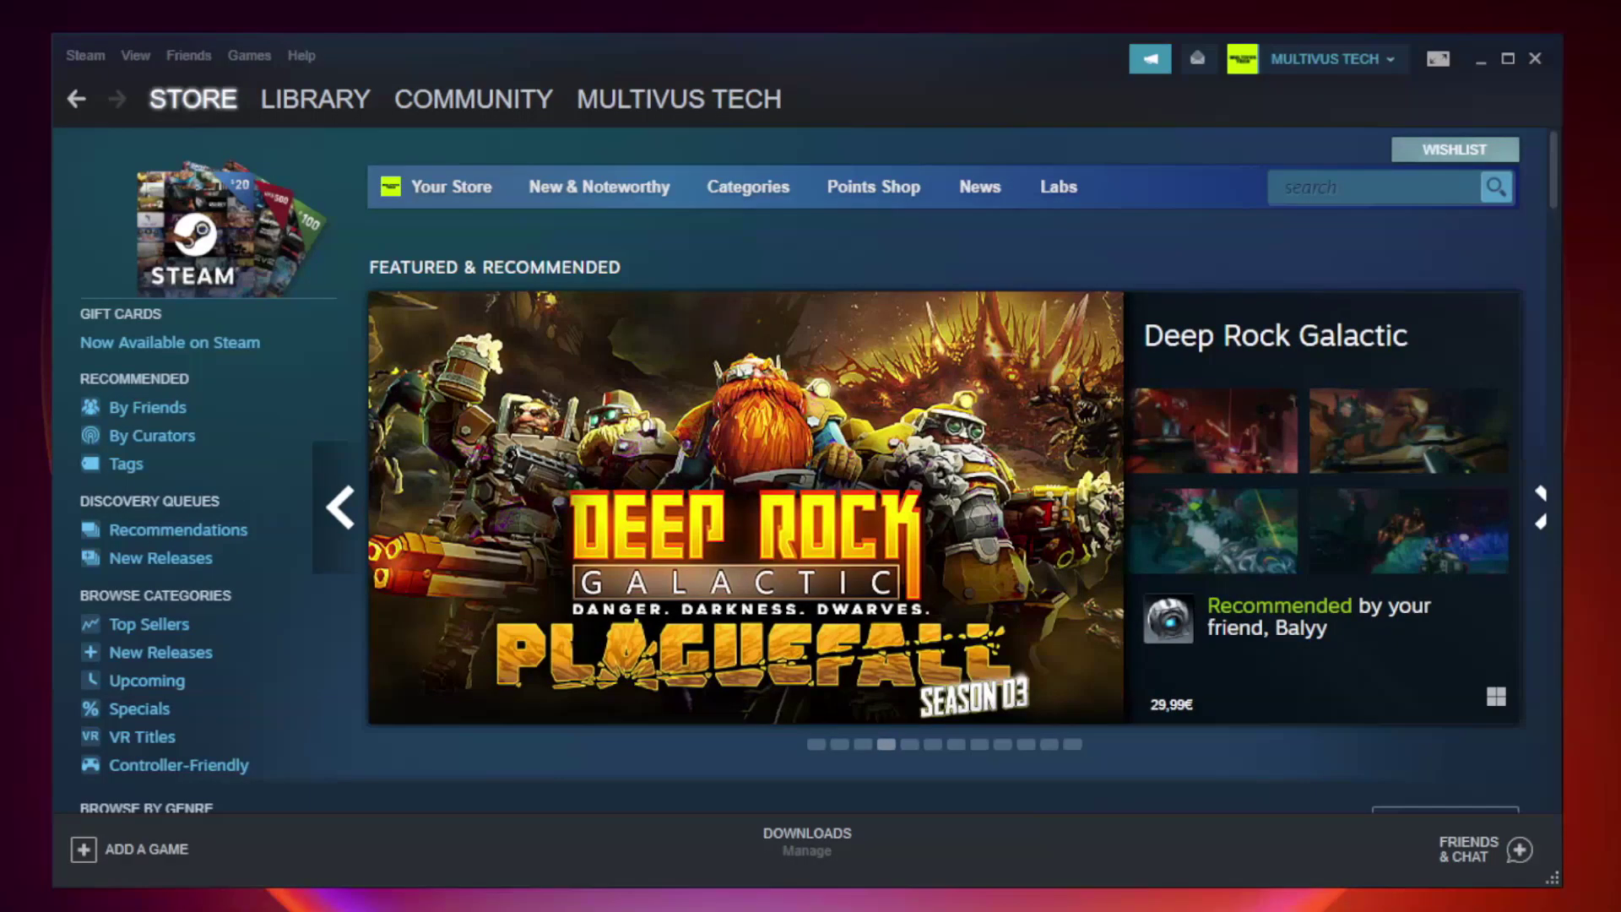
Verify the YOUR NOT WORKING GAME files from Steam Library properties, validating all 9192 files.
{"action": "mouse_move", "coordinate": [270, 106]}
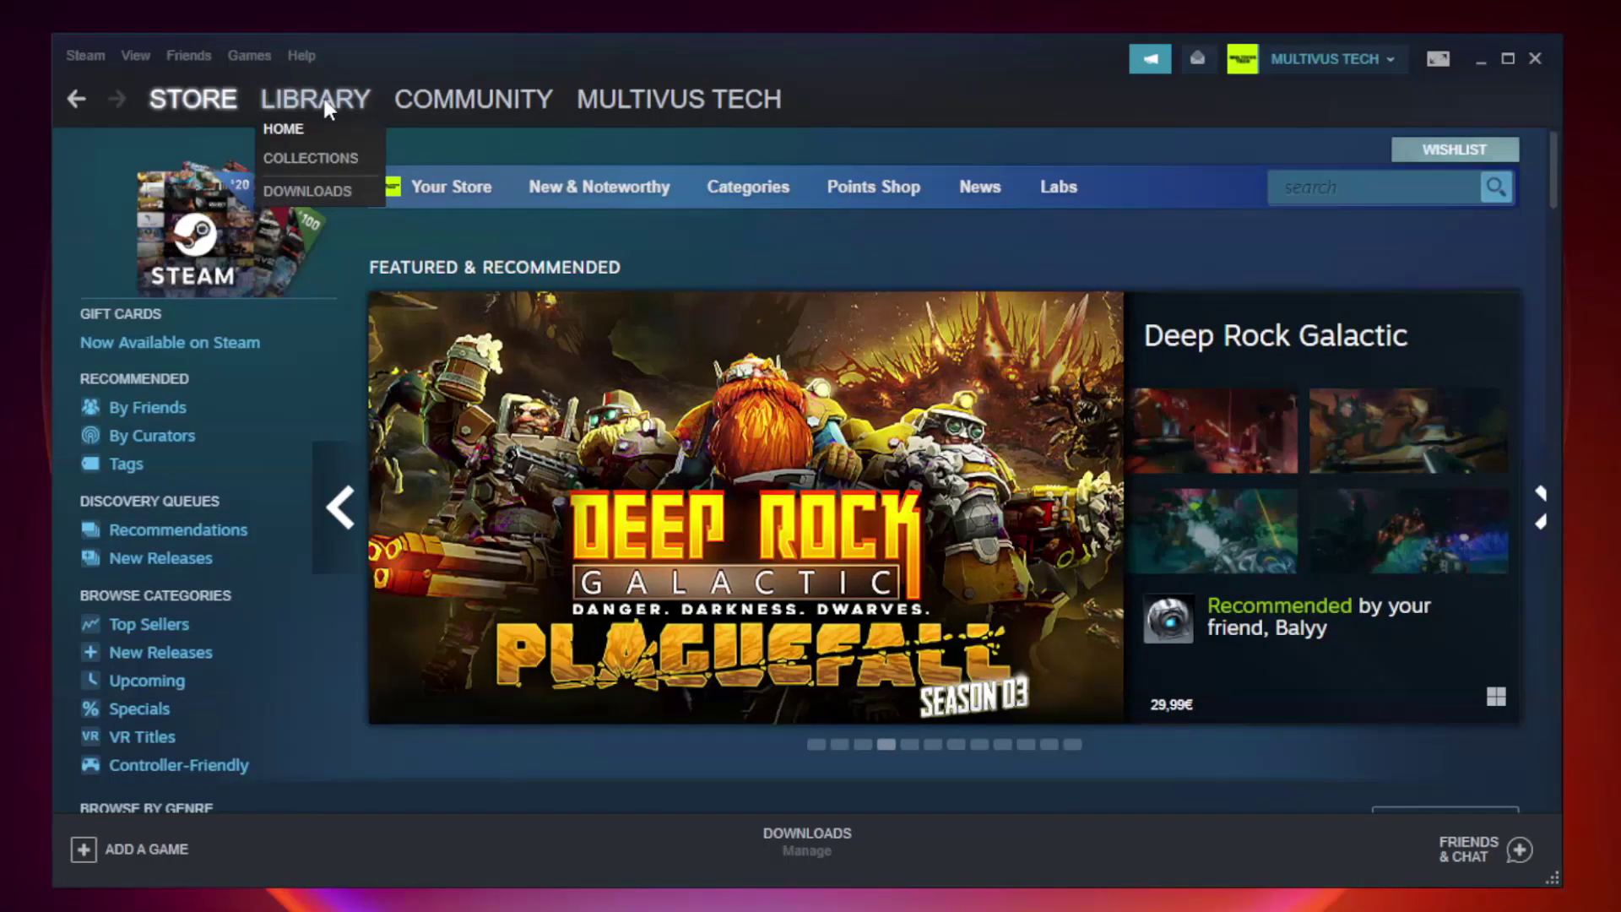
{"action": "left_click", "coordinate": [325, 102]}
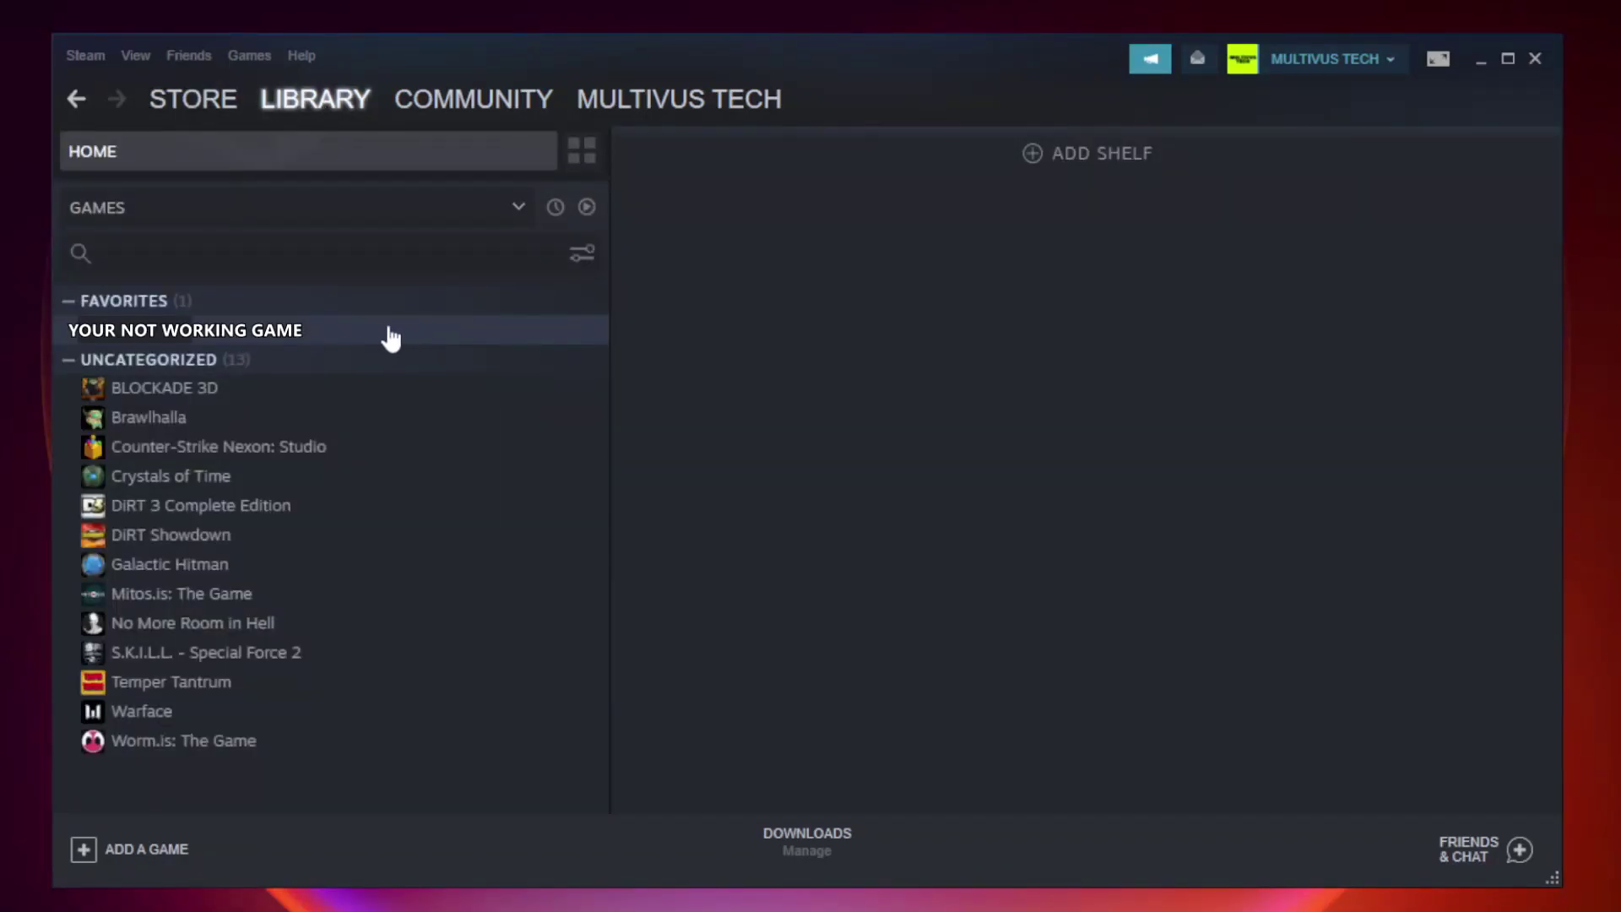
{"action": "left_click", "coordinate": [350, 331]}
{"action": "right_click", "coordinate": [349, 334]}
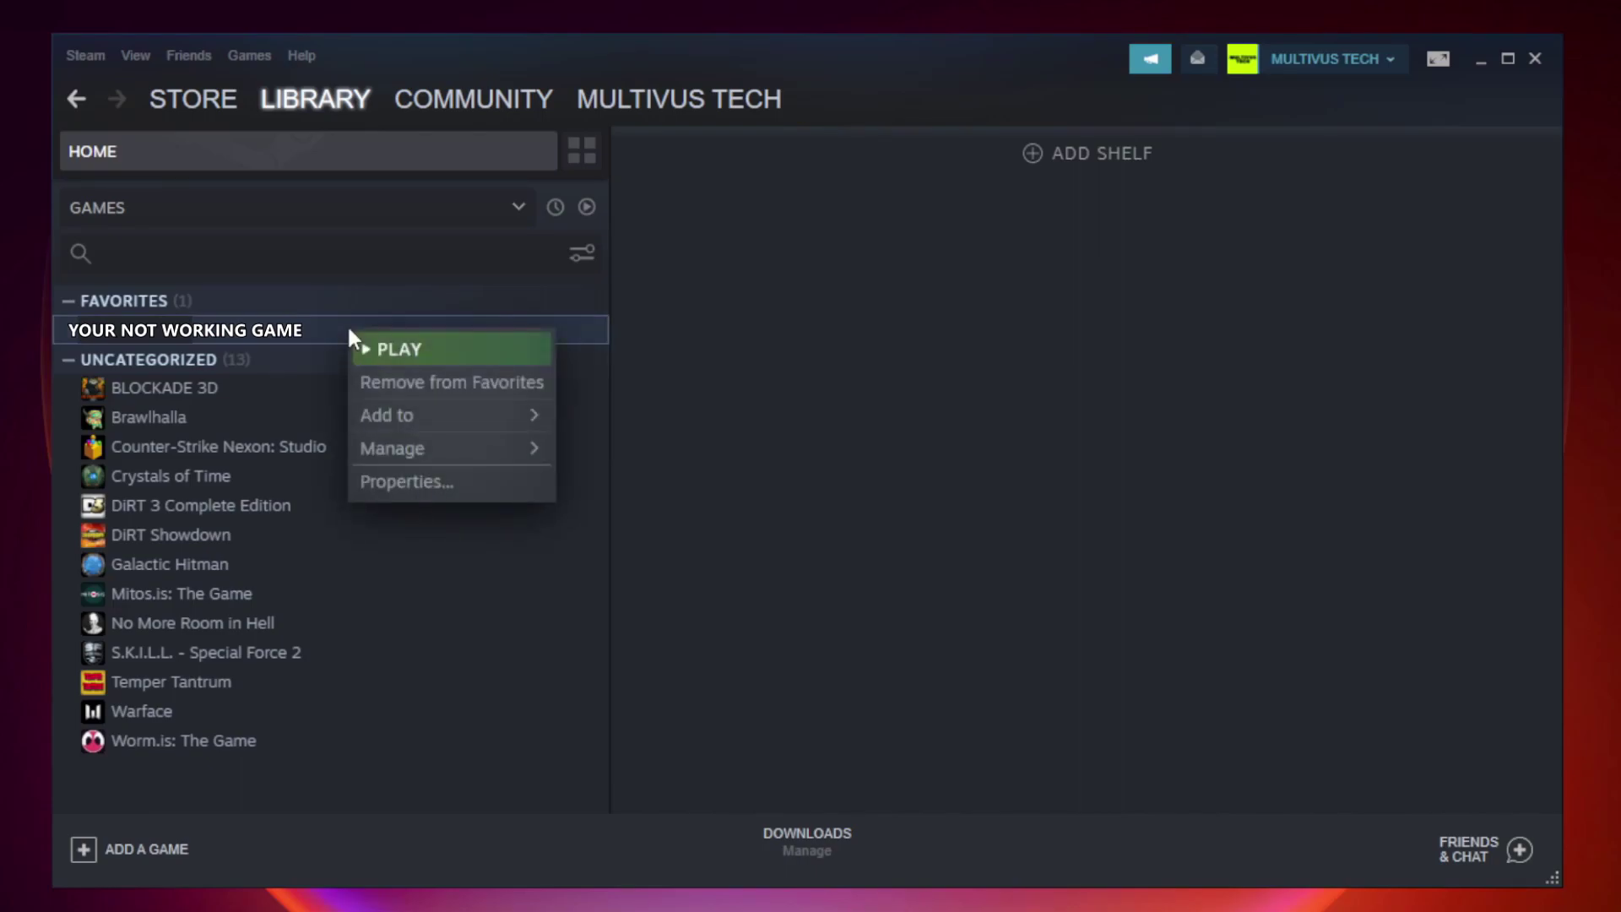
{"action": "left_click", "coordinate": [447, 481]}
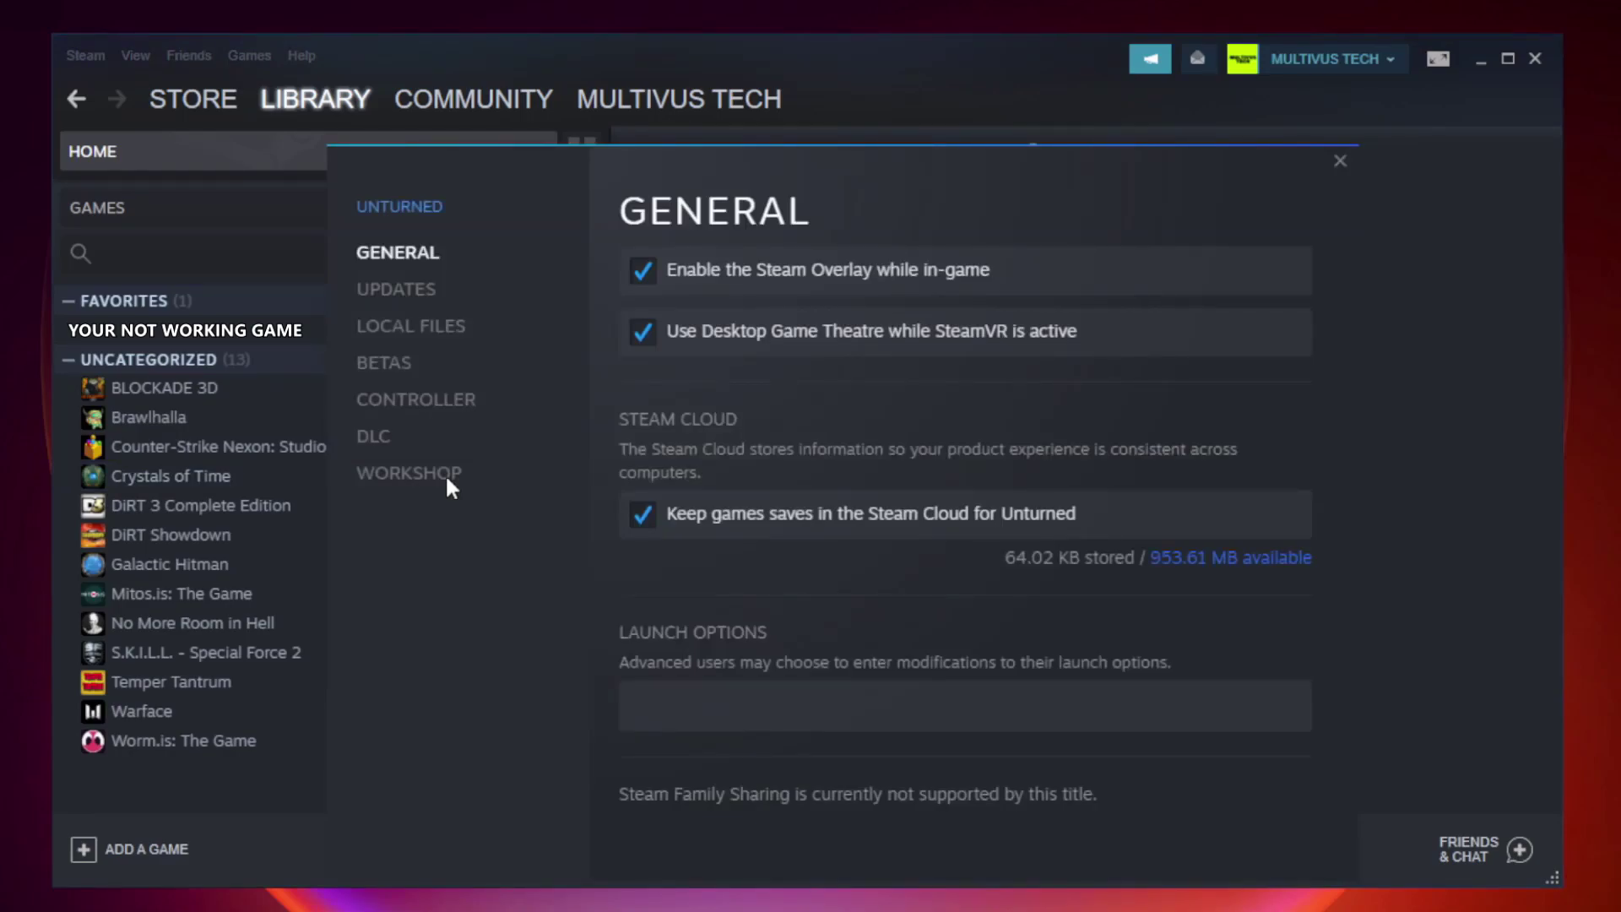
{"action": "left_click", "coordinate": [430, 333]}
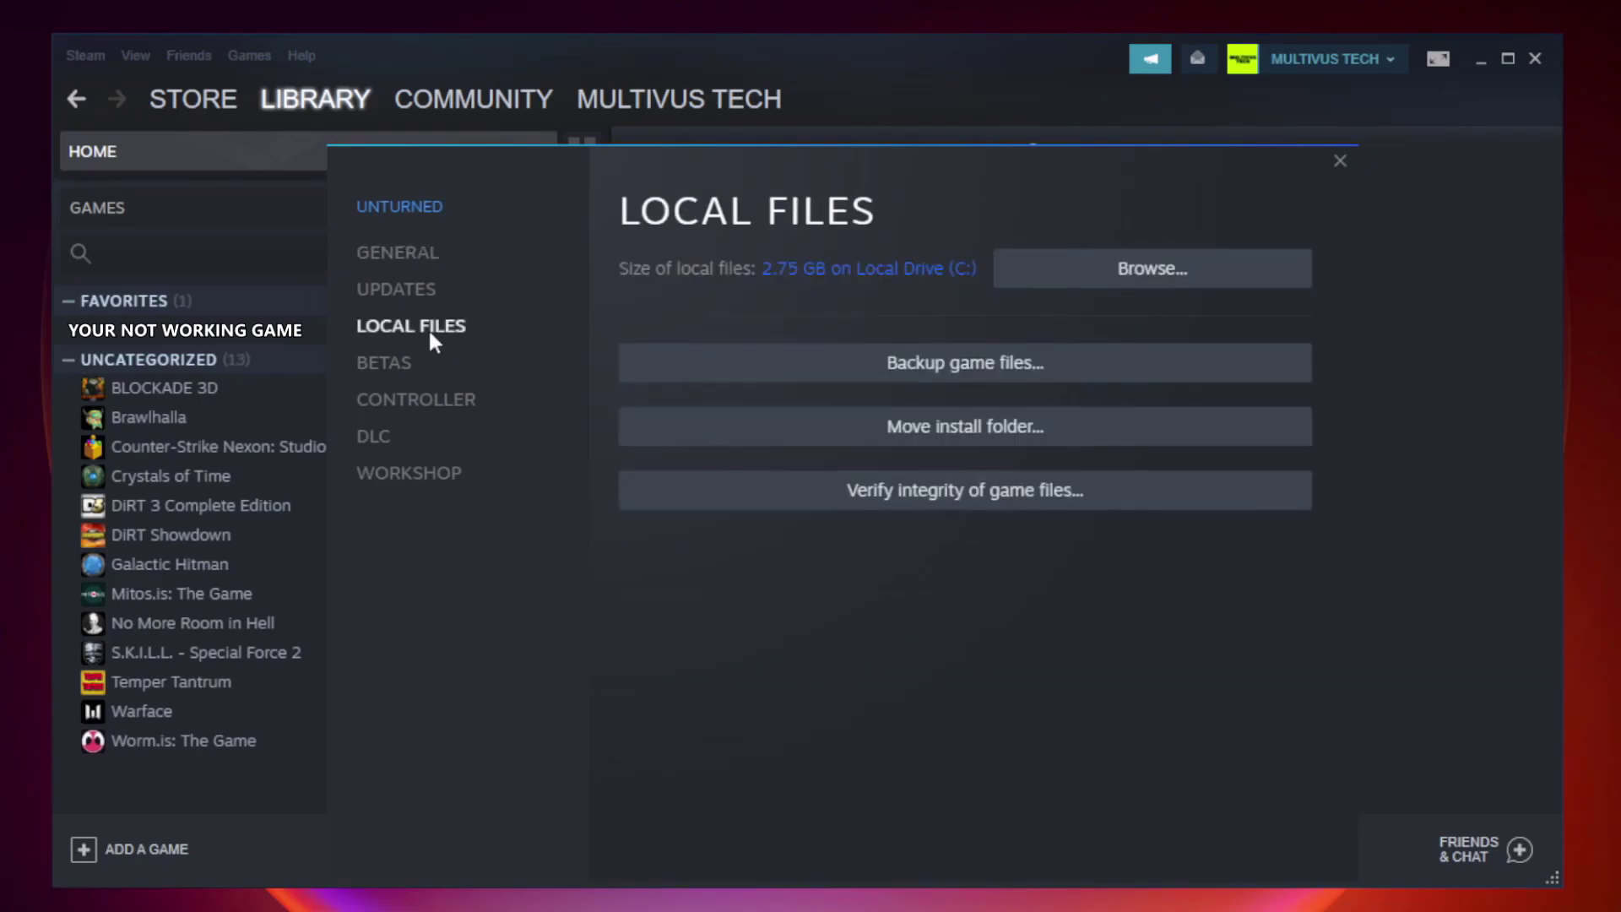
{"action": "left_click", "coordinate": [985, 505]}
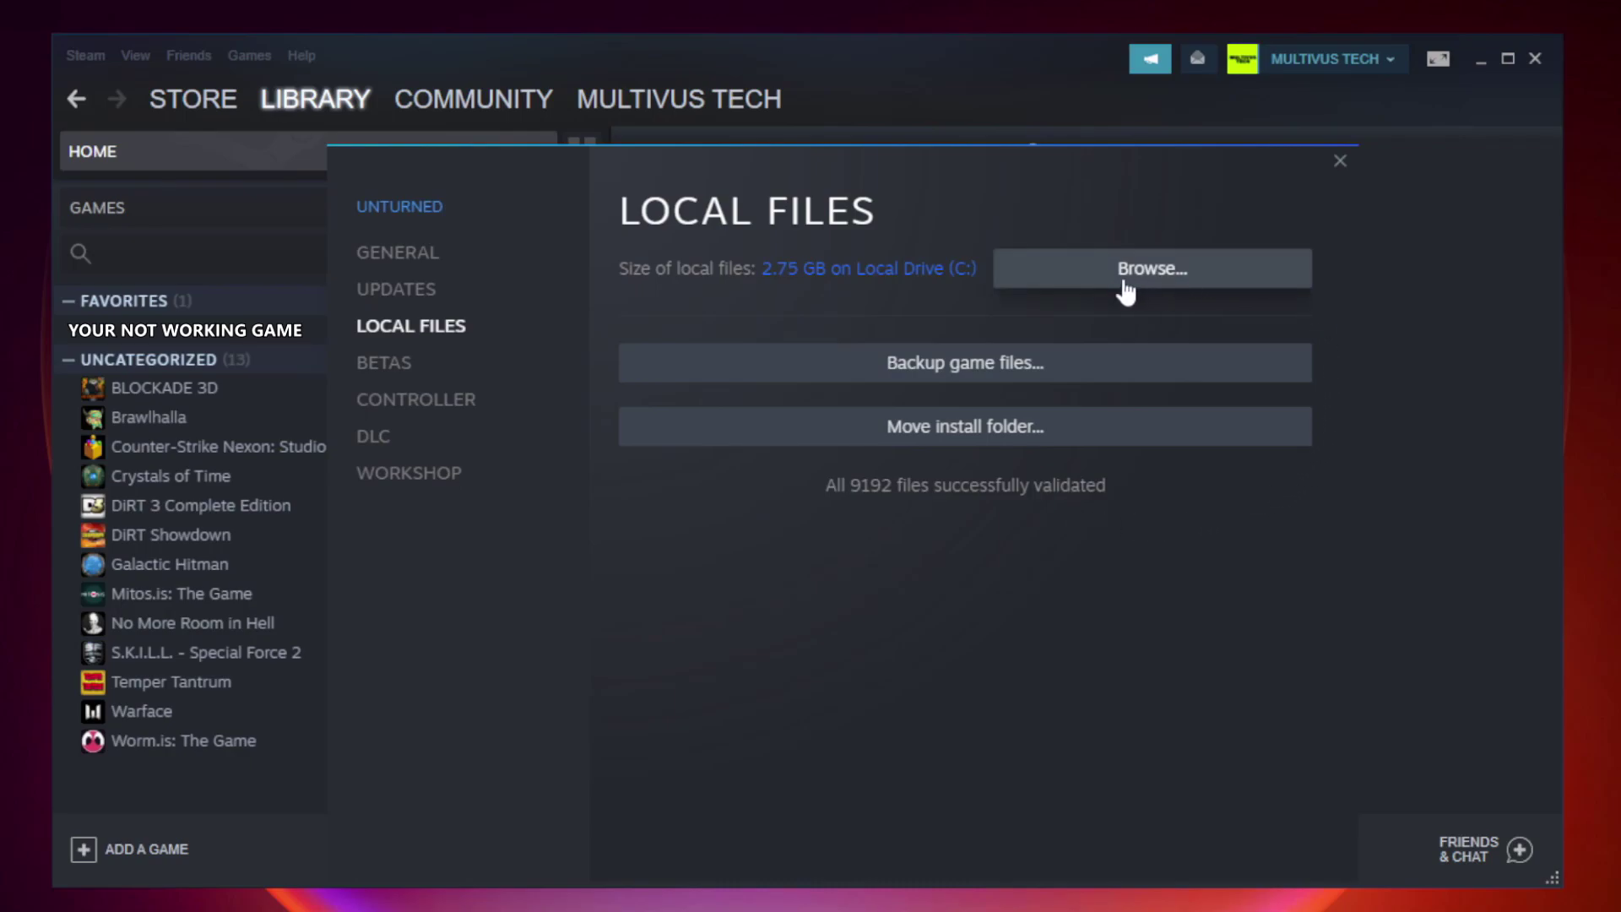
Browse to the game's steamapps\common install folder and right-click the YOUR NOT WORKING GAME shortcut.
{"action": "left_click", "coordinate": [1160, 292]}
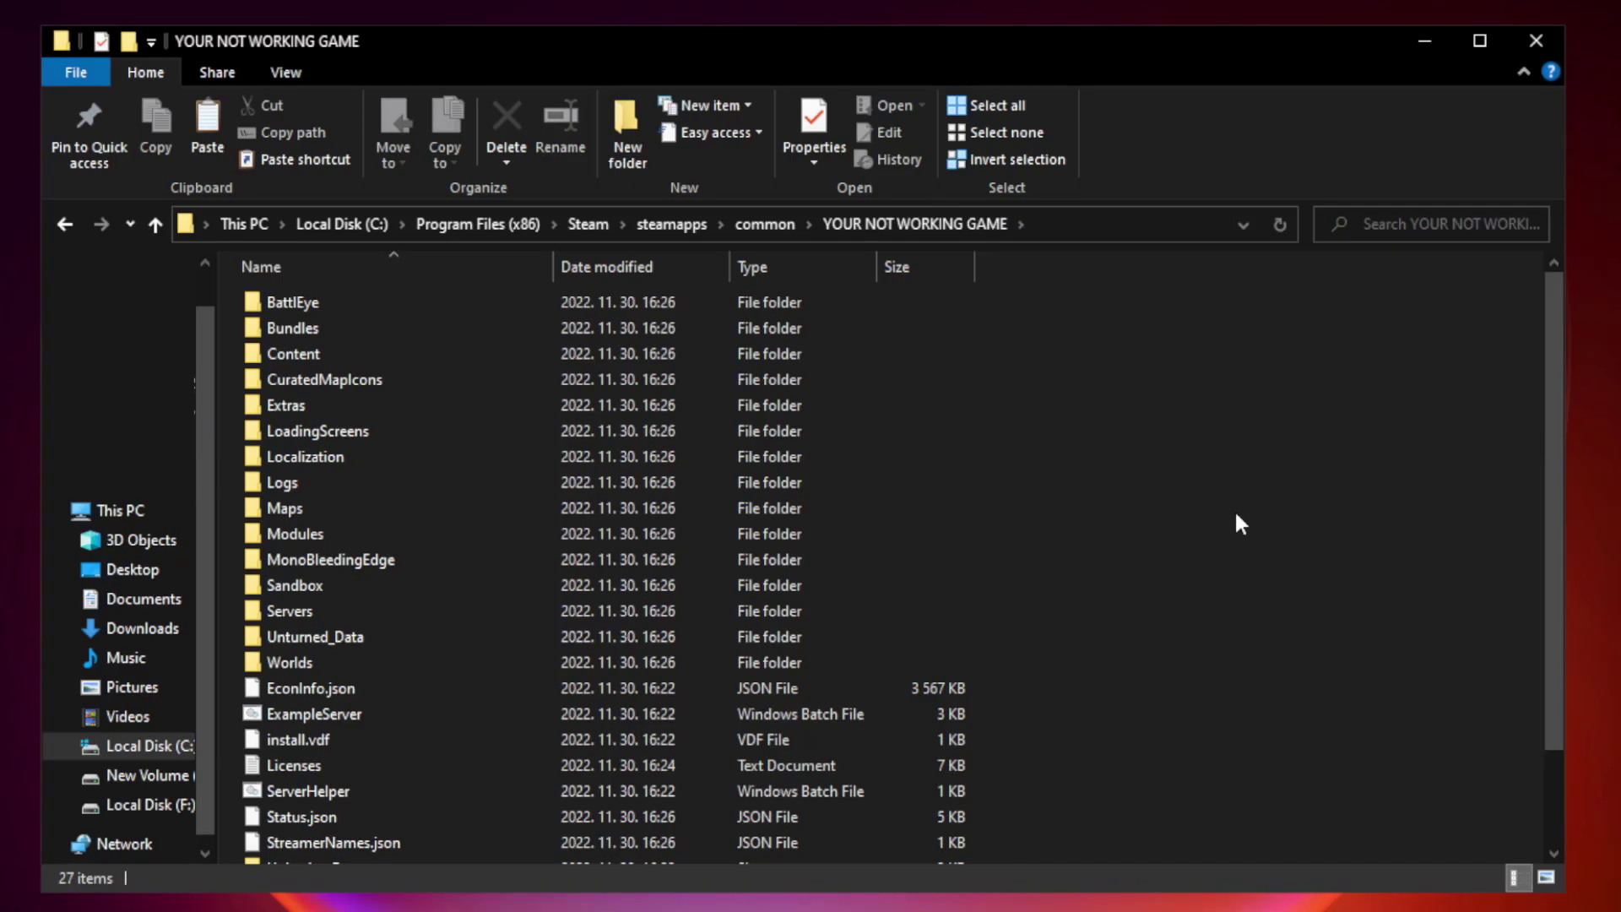
{"action": "left_click_drag", "start_coordinate": [1555, 443], "coordinate": [1557, 581]}
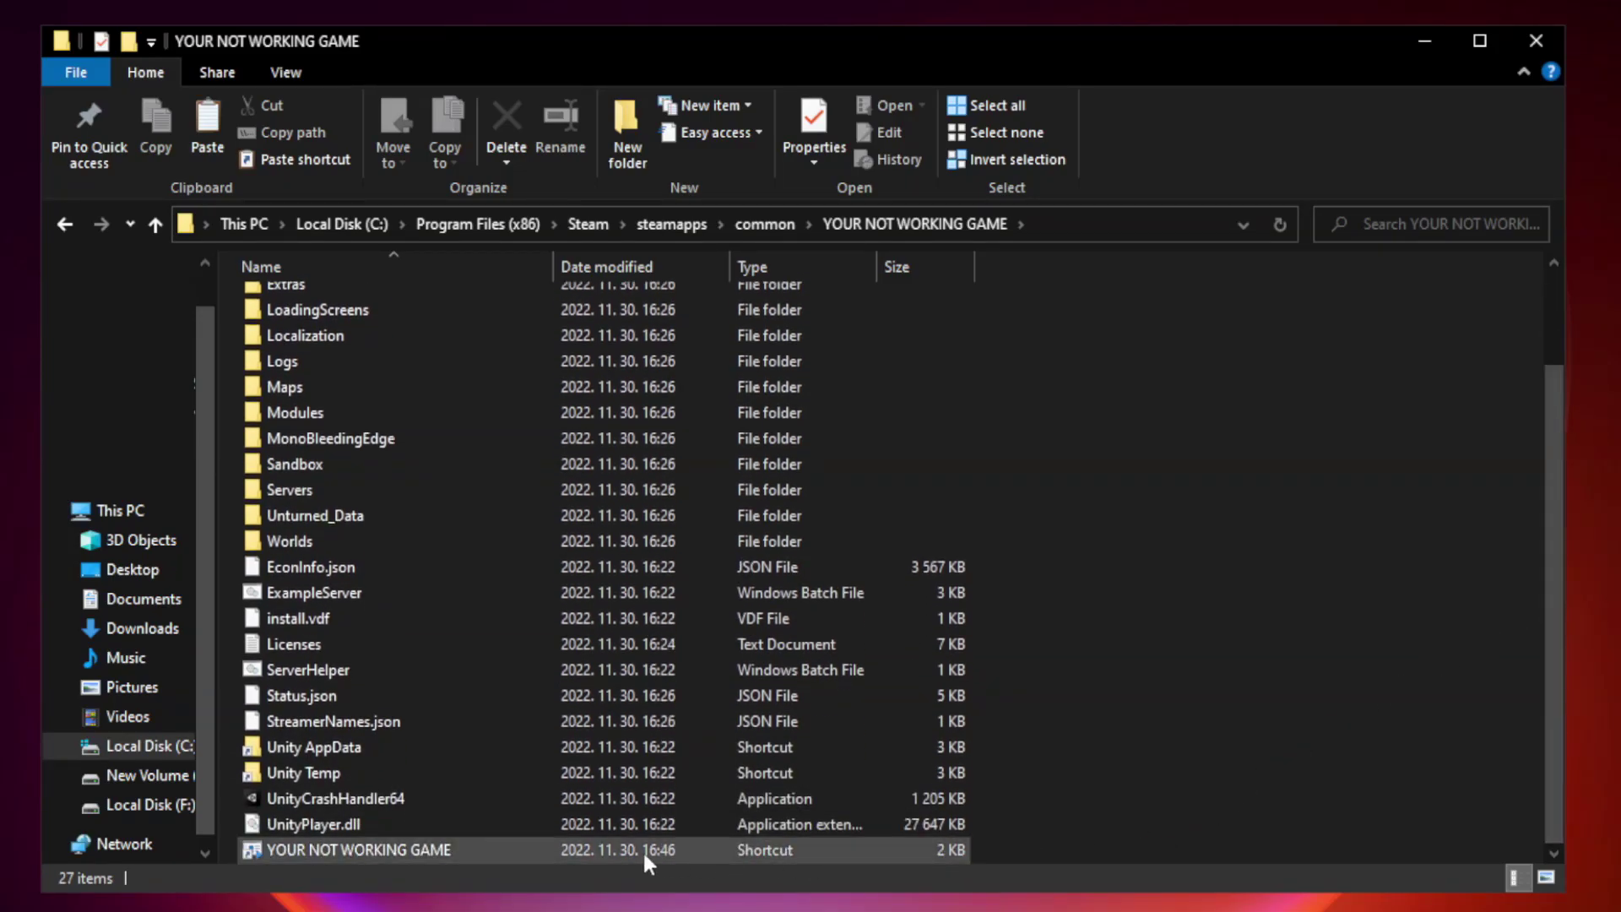
{"action": "left_click", "coordinate": [559, 853]}
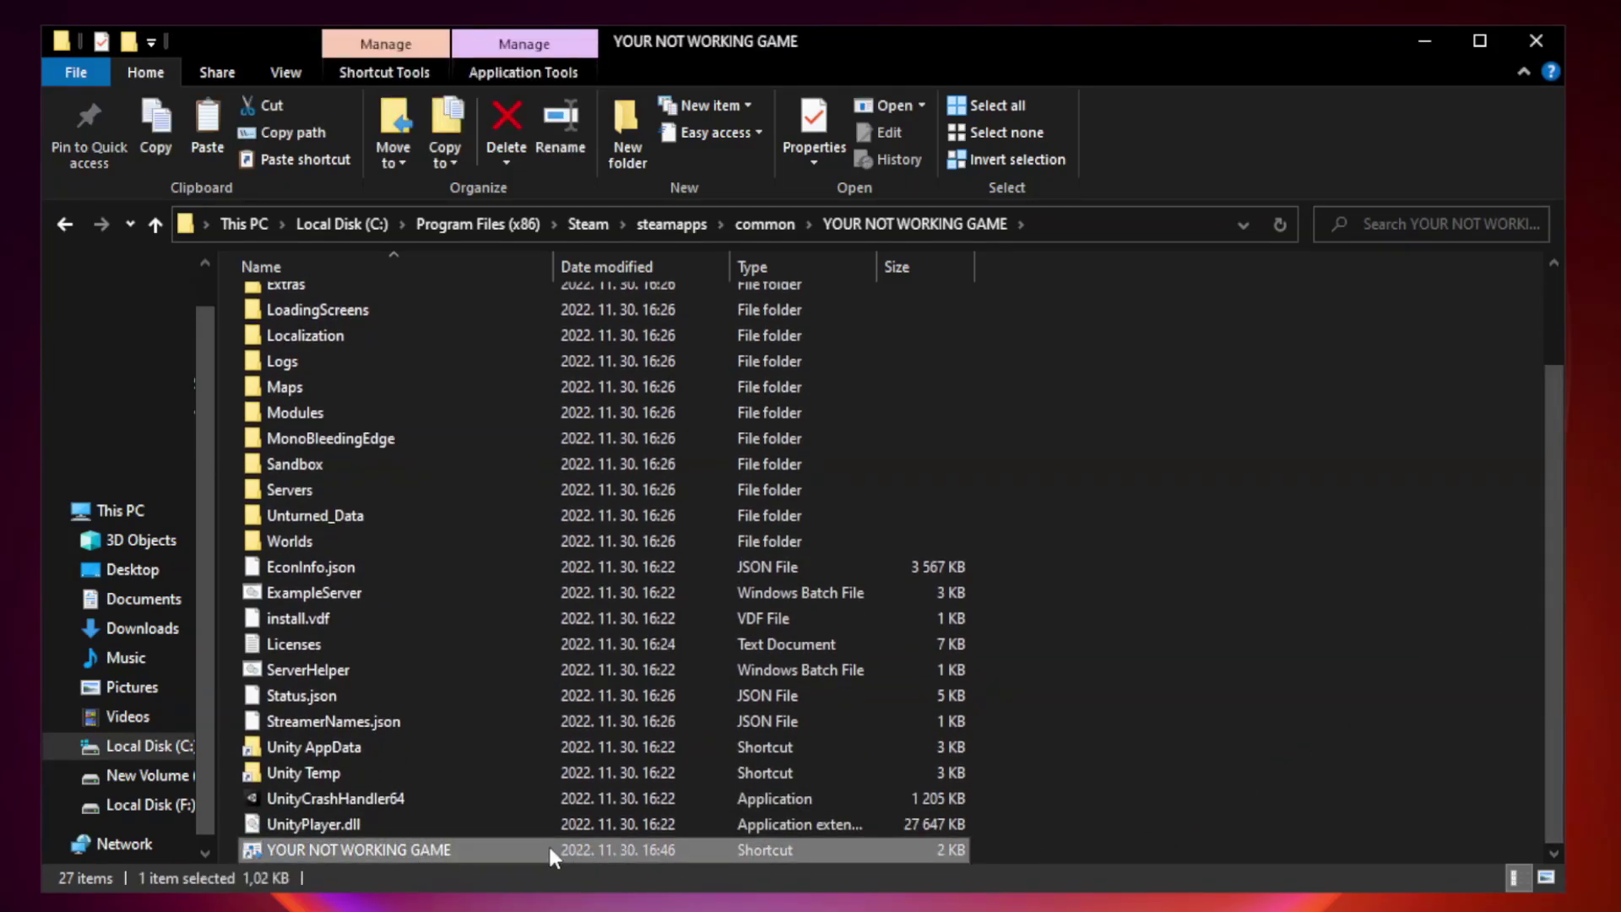
{"action": "right_click", "coordinate": [551, 854]}
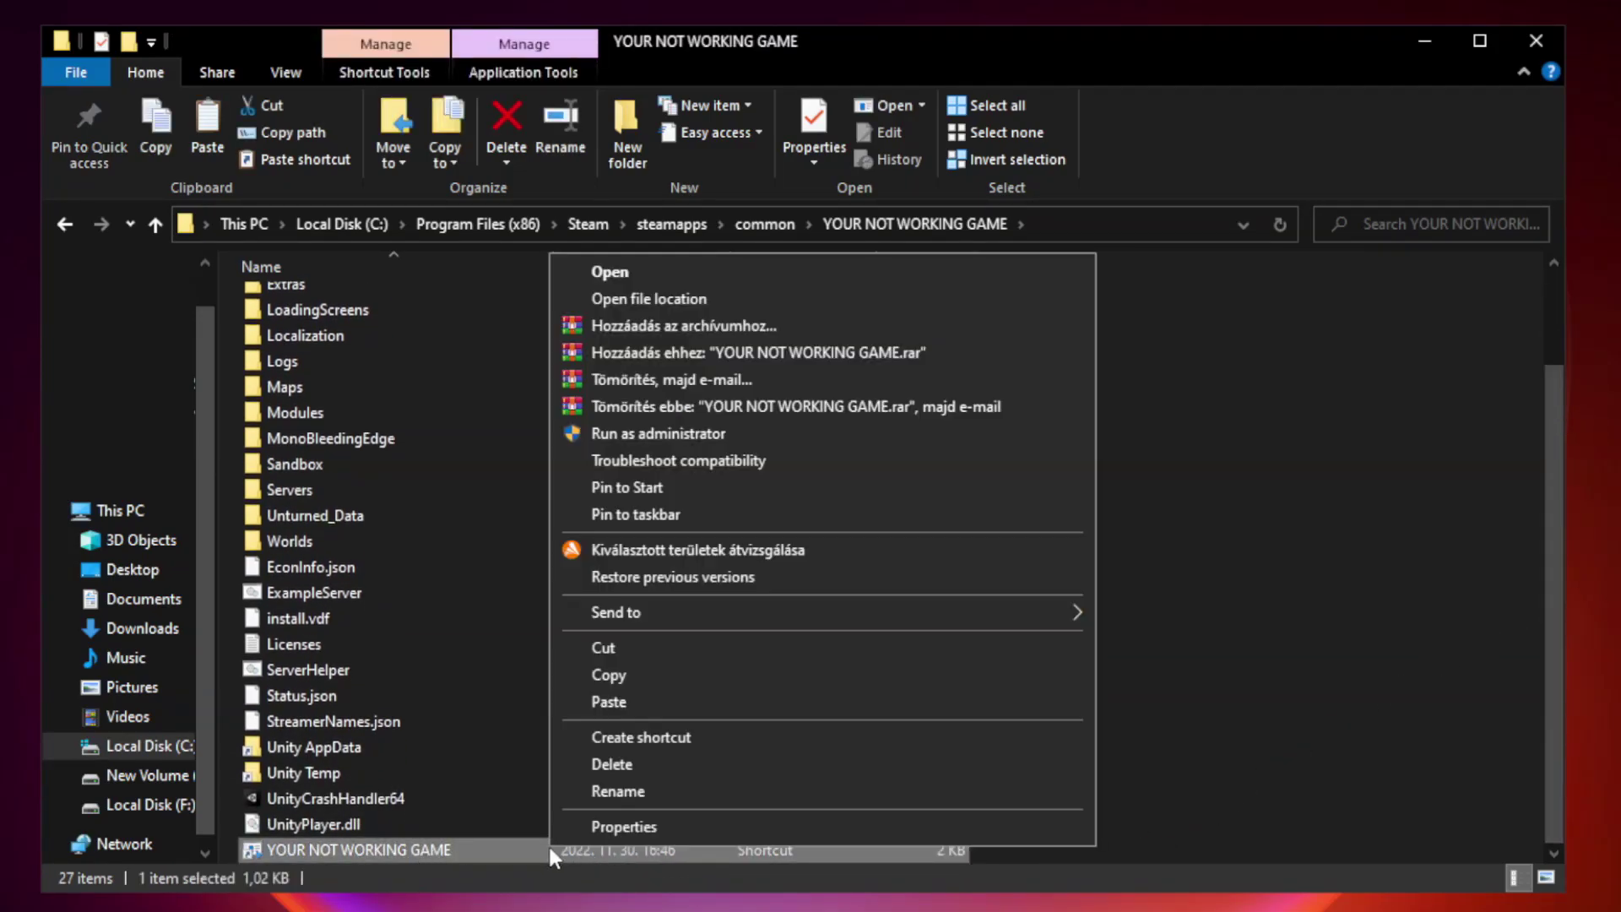
Set the shortcut to Windows 8 compatibility mode with fullscreen optimizations disabled, then apply and OK.
{"action": "left_click", "coordinate": [818, 832]}
{"action": "left_click_drag", "start_coordinate": [806, 447], "coordinate": [805, 184]}
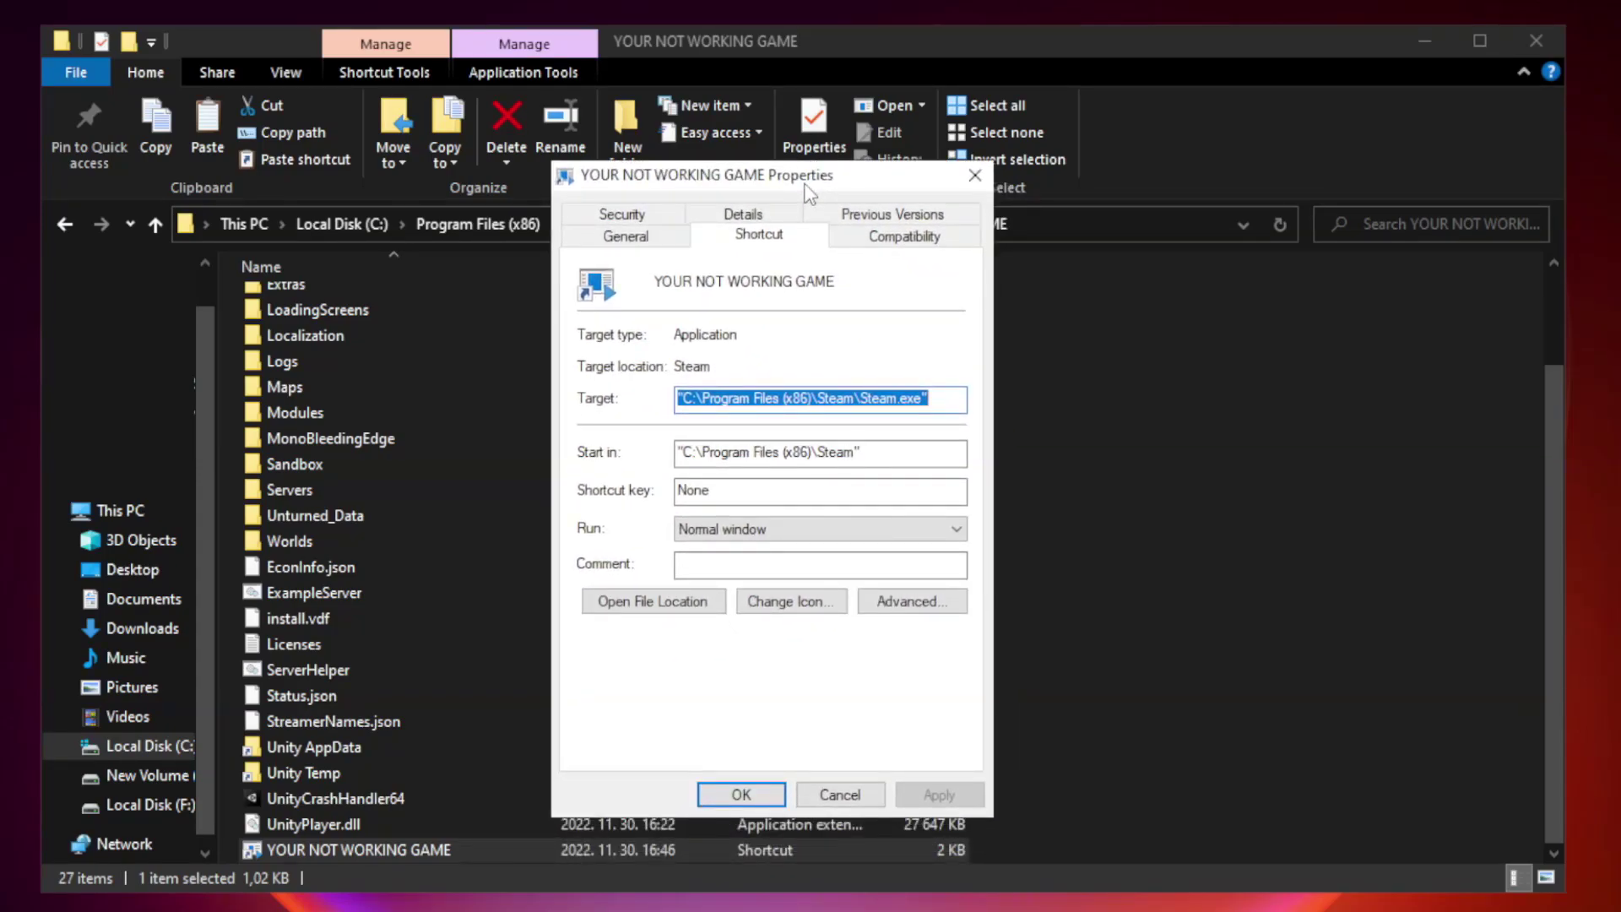
{"action": "left_click", "coordinate": [899, 245]}
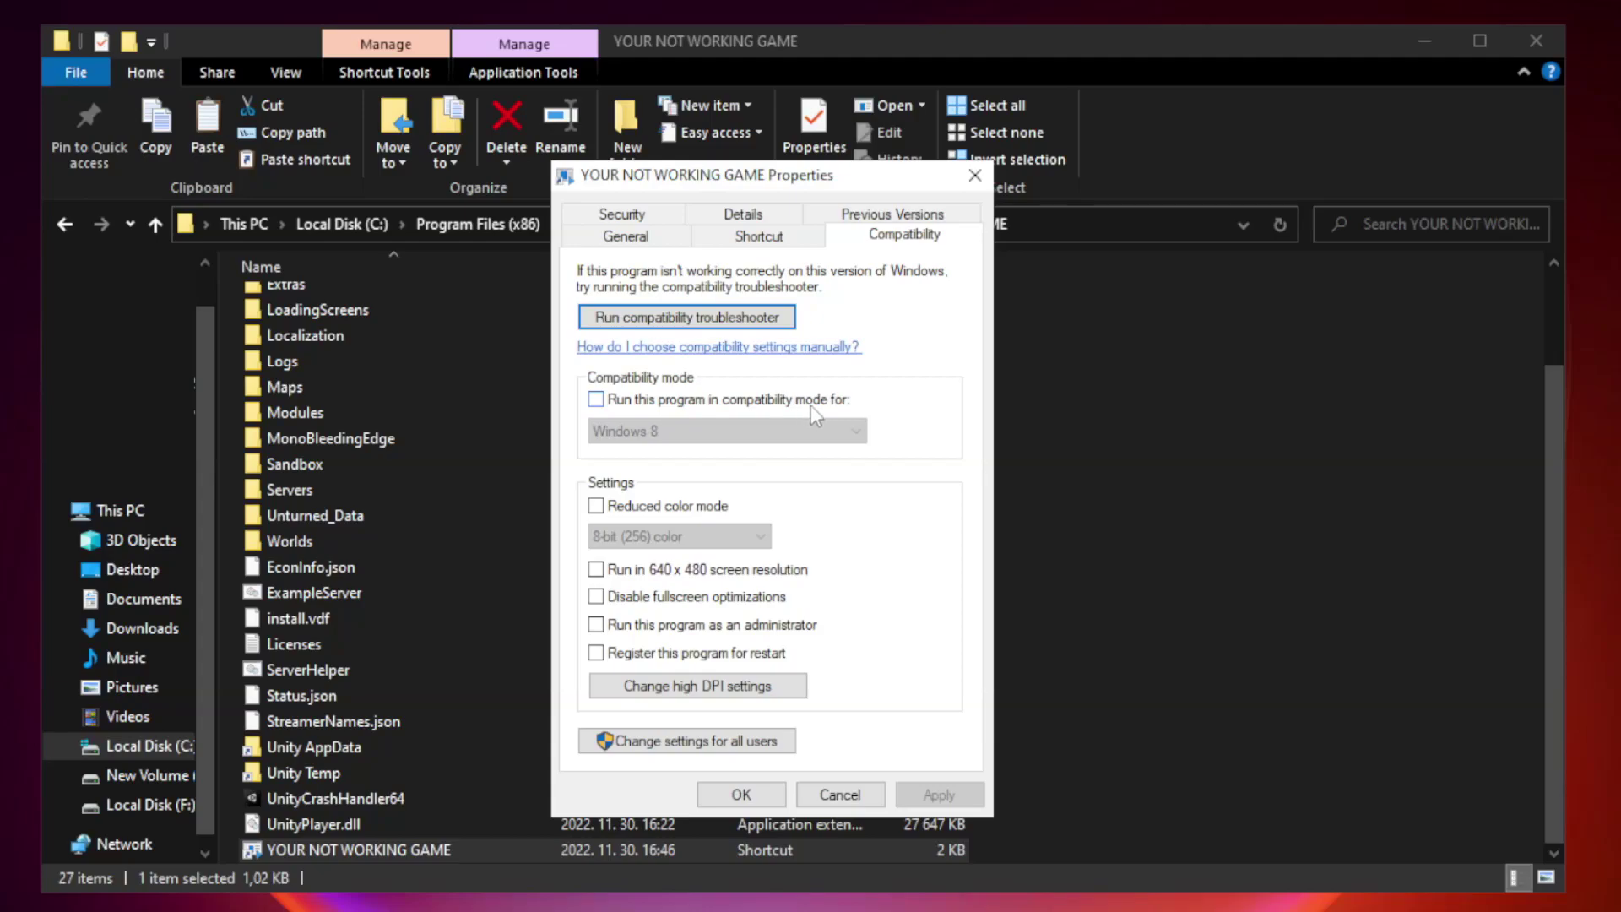
{"action": "left_click", "coordinate": [646, 402]}
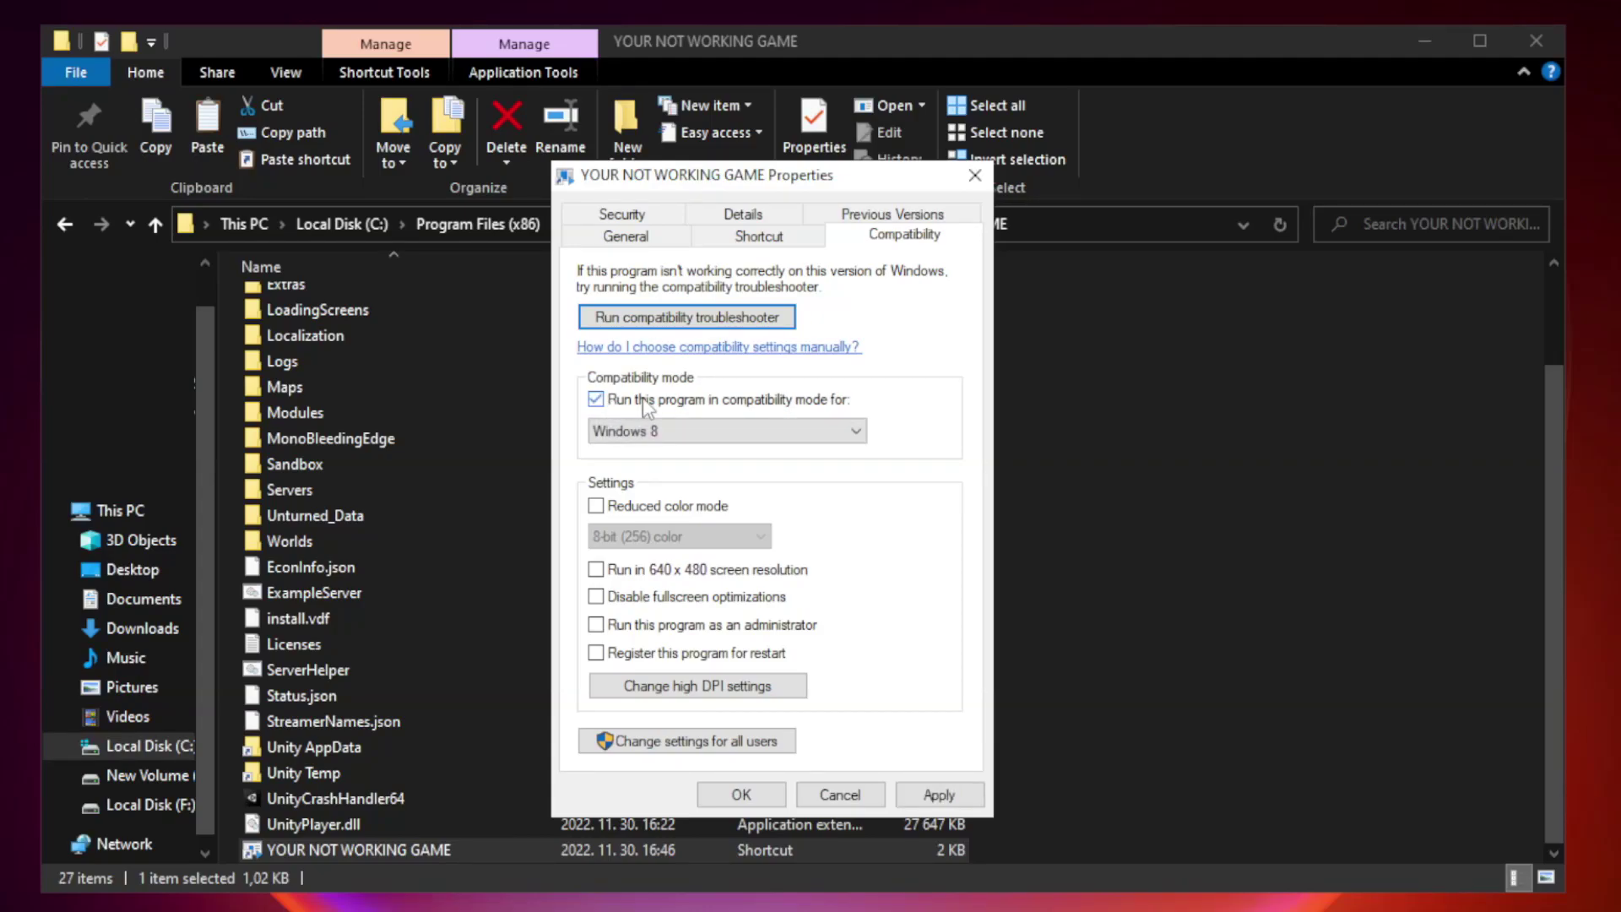
{"action": "left_click", "coordinate": [691, 431]}
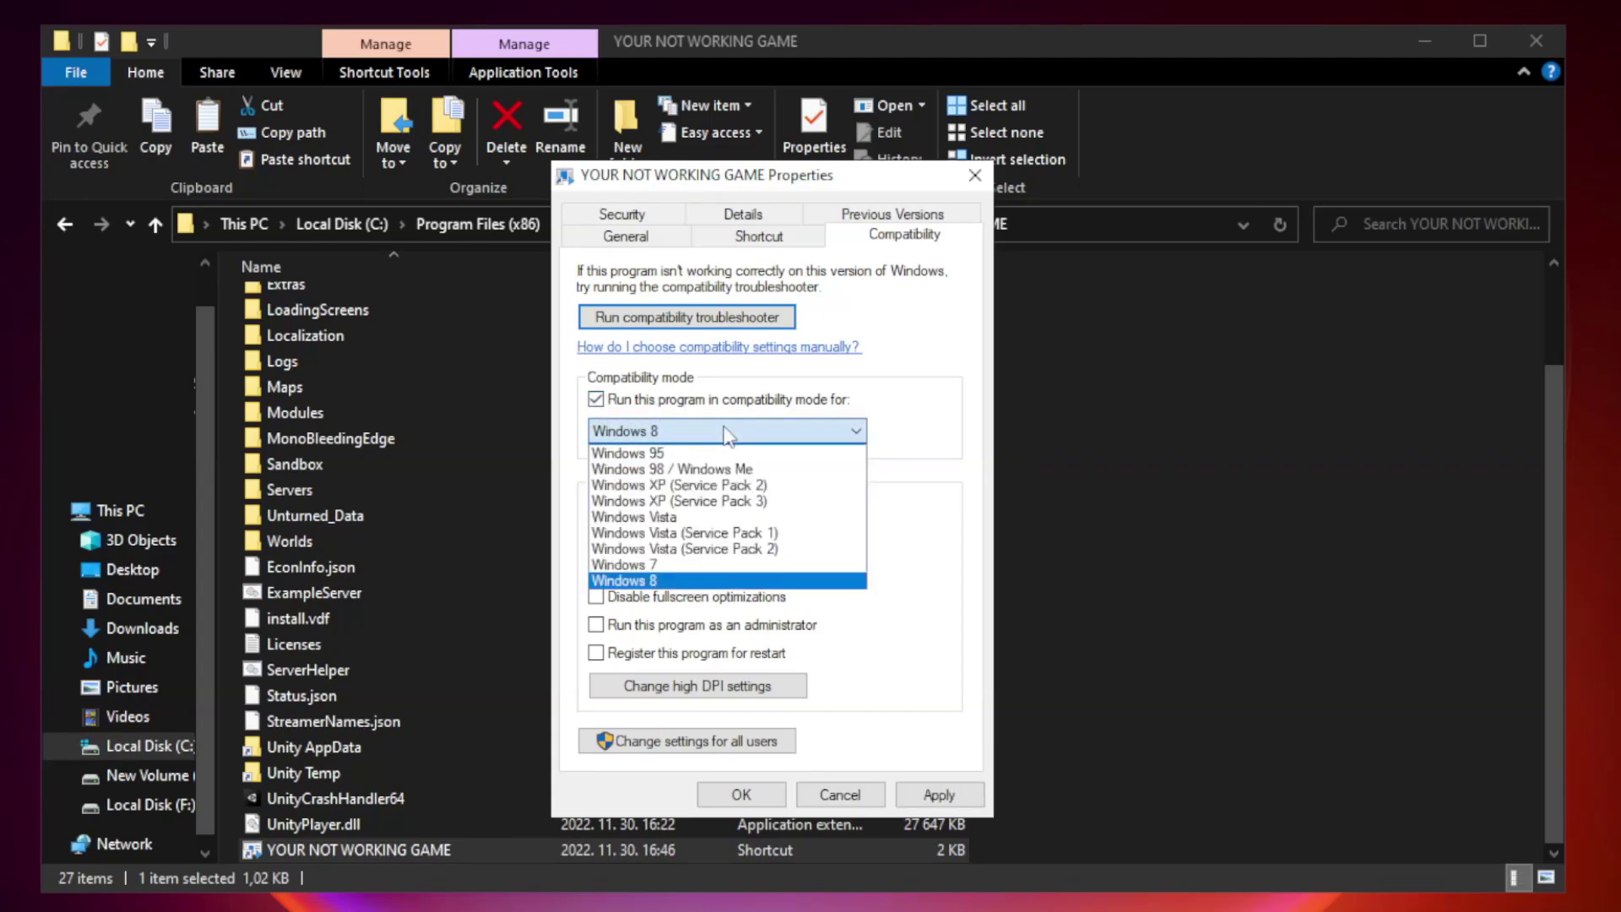
{"action": "left_click", "coordinate": [685, 581]}
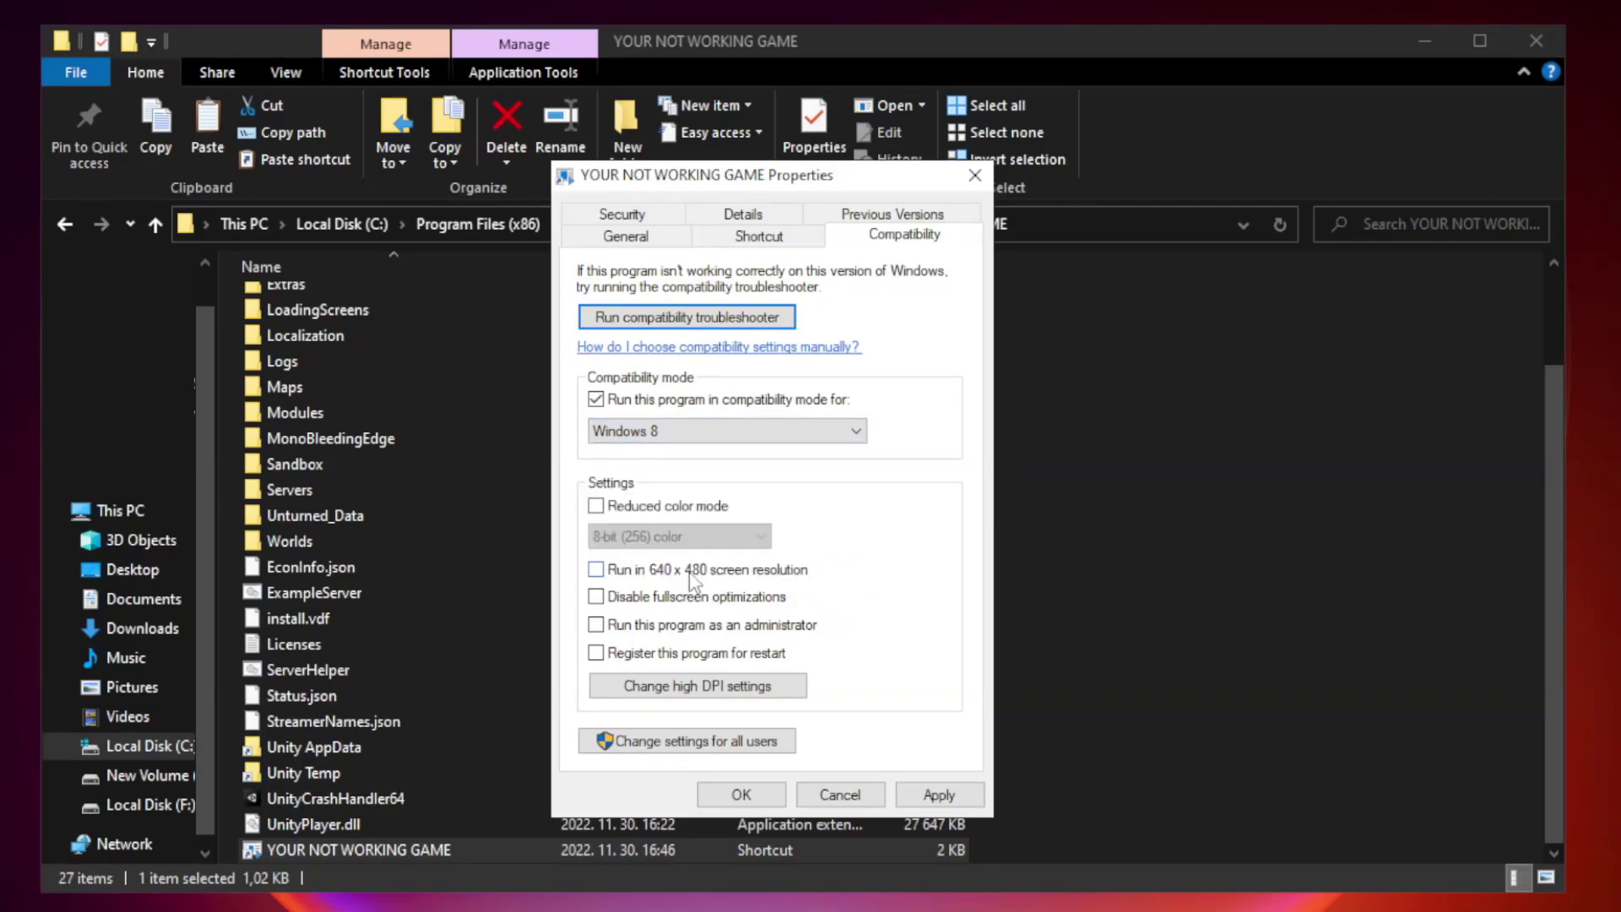
{"action": "left_click", "coordinate": [634, 602]}
{"action": "left_click", "coordinate": [934, 800]}
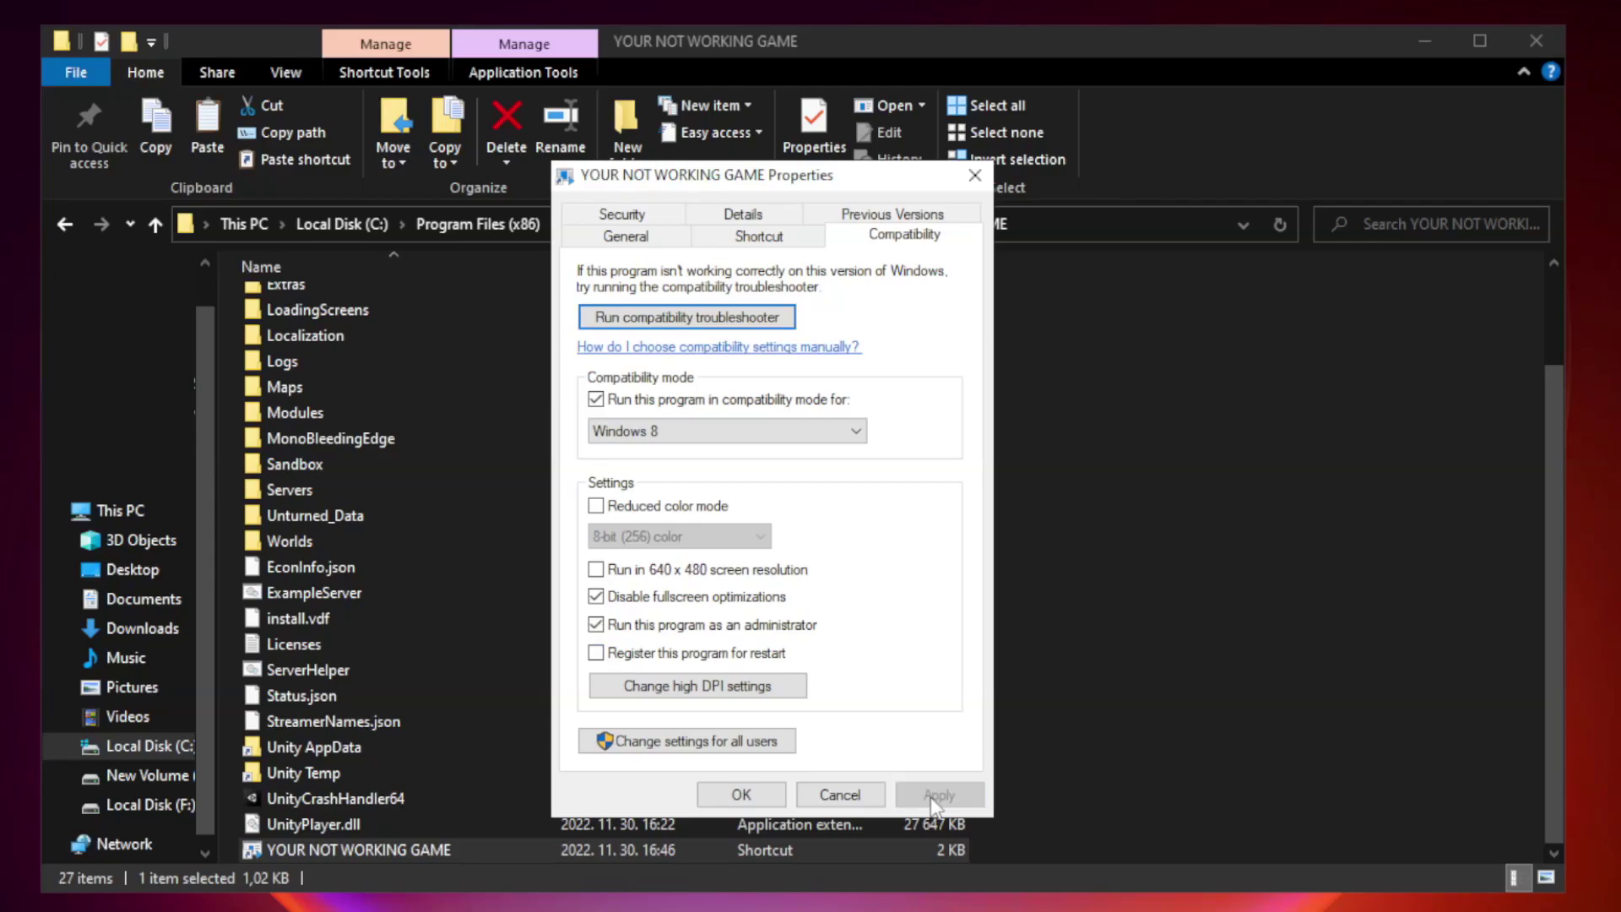
{"action": "left_click", "coordinate": [741, 796]}
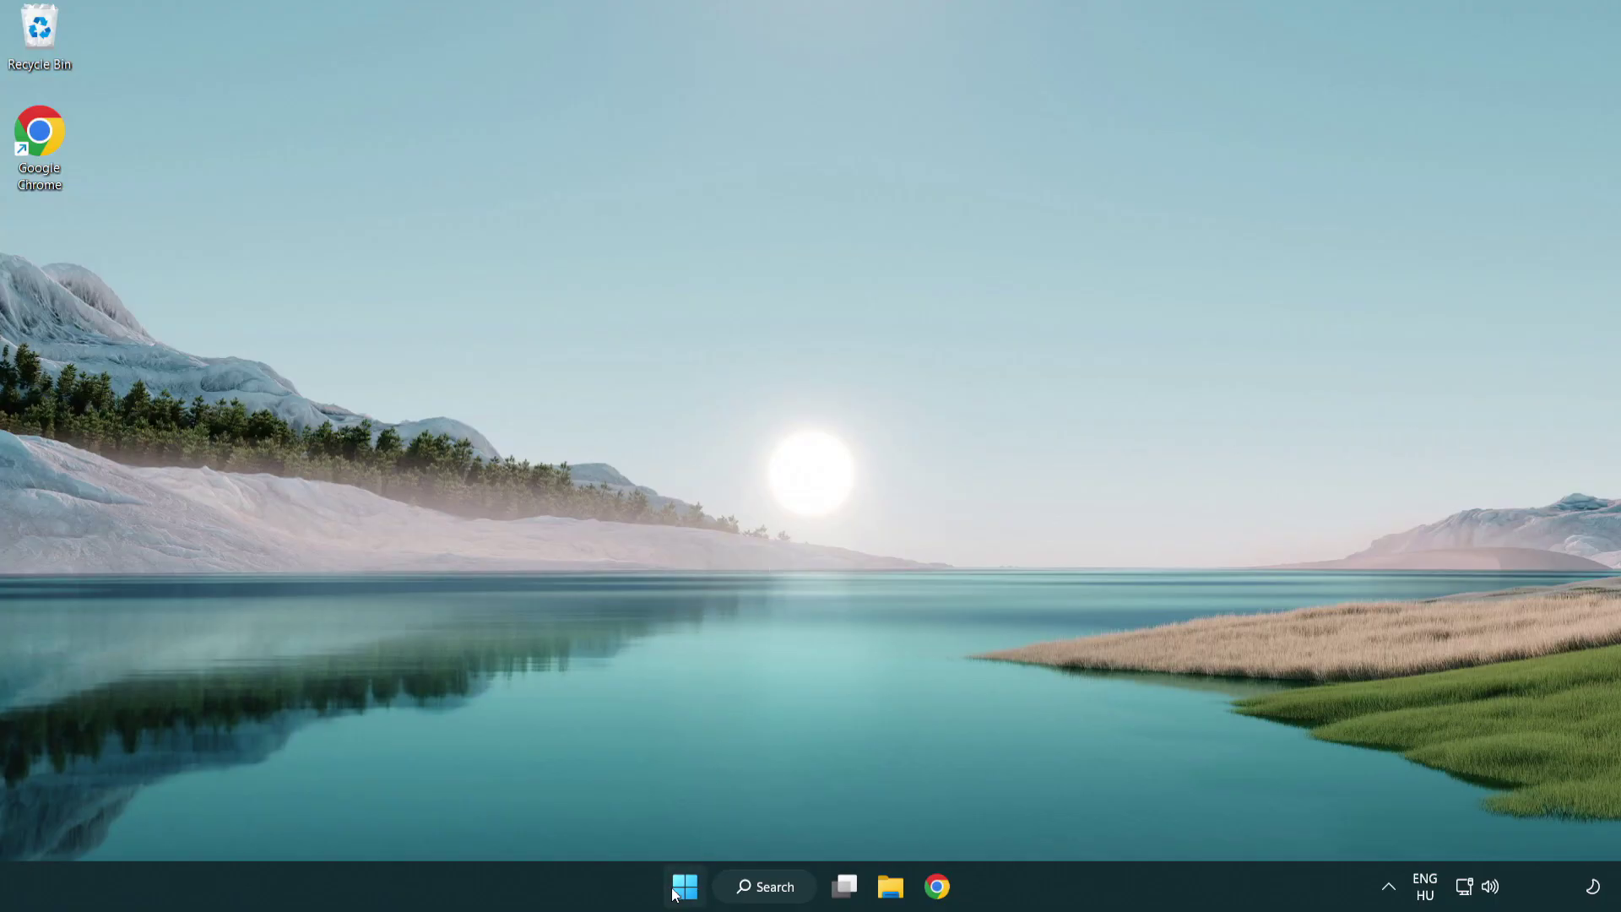
Open Task Manager from the Start quick menu and show its Startup apps list.
{"action": "right_click", "coordinate": [685, 891]}
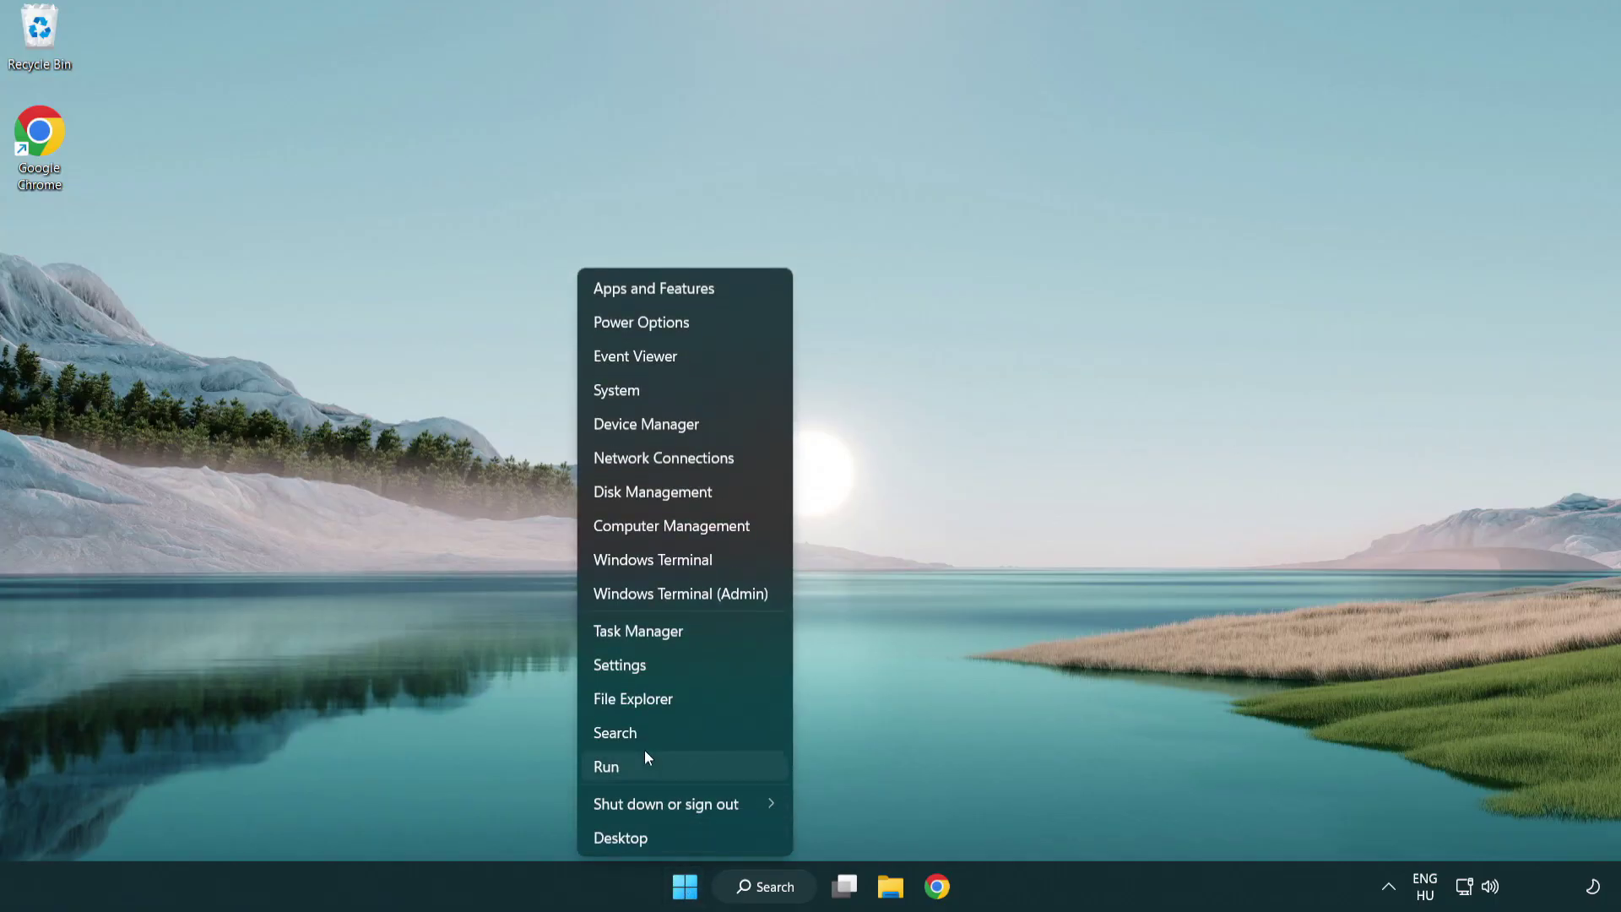
{"action": "left_click", "coordinate": [716, 639]}
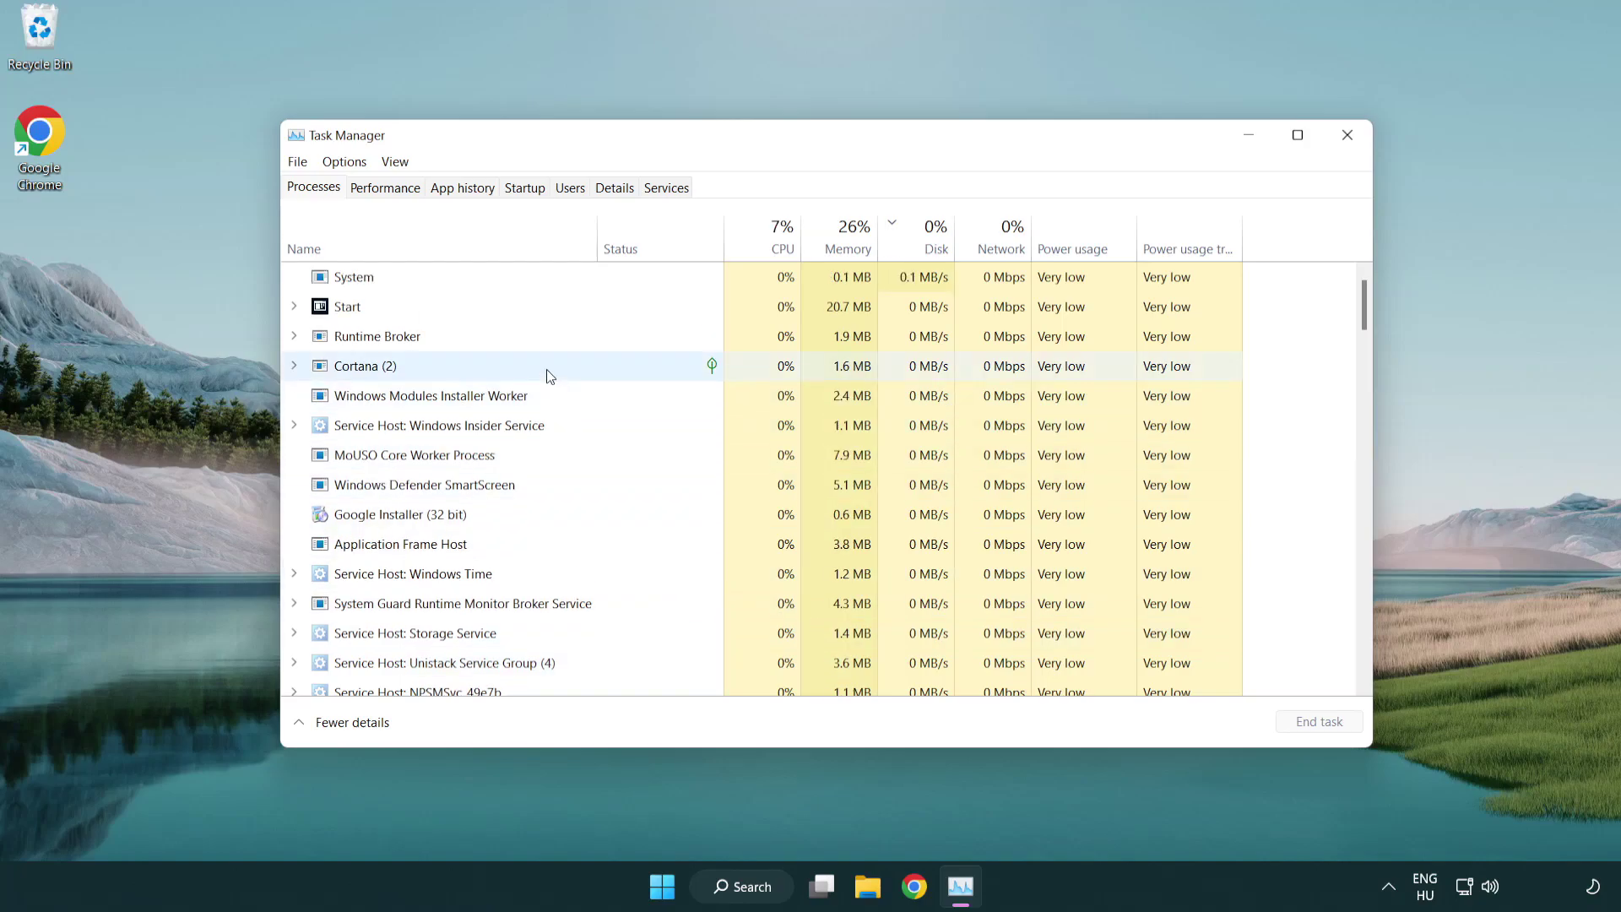
{"action": "left_click", "coordinate": [525, 188]}
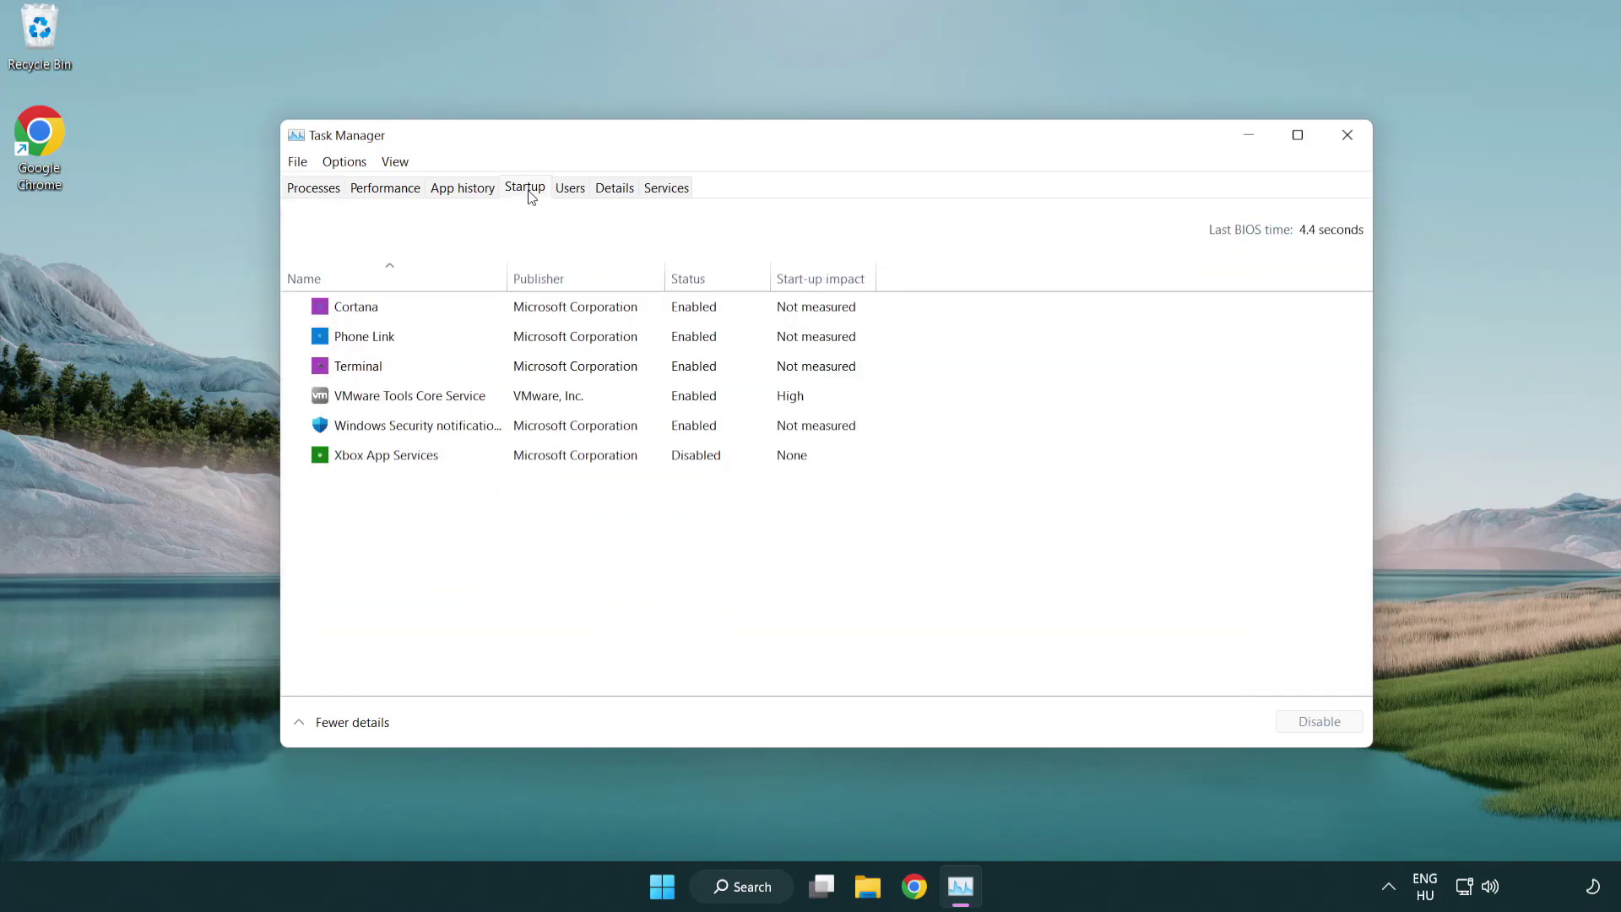
Disable Terminal, Phone Link, Cortana and Windows Security notifications at startup, then close Task Manager.
{"action": "left_click", "coordinate": [531, 369]}
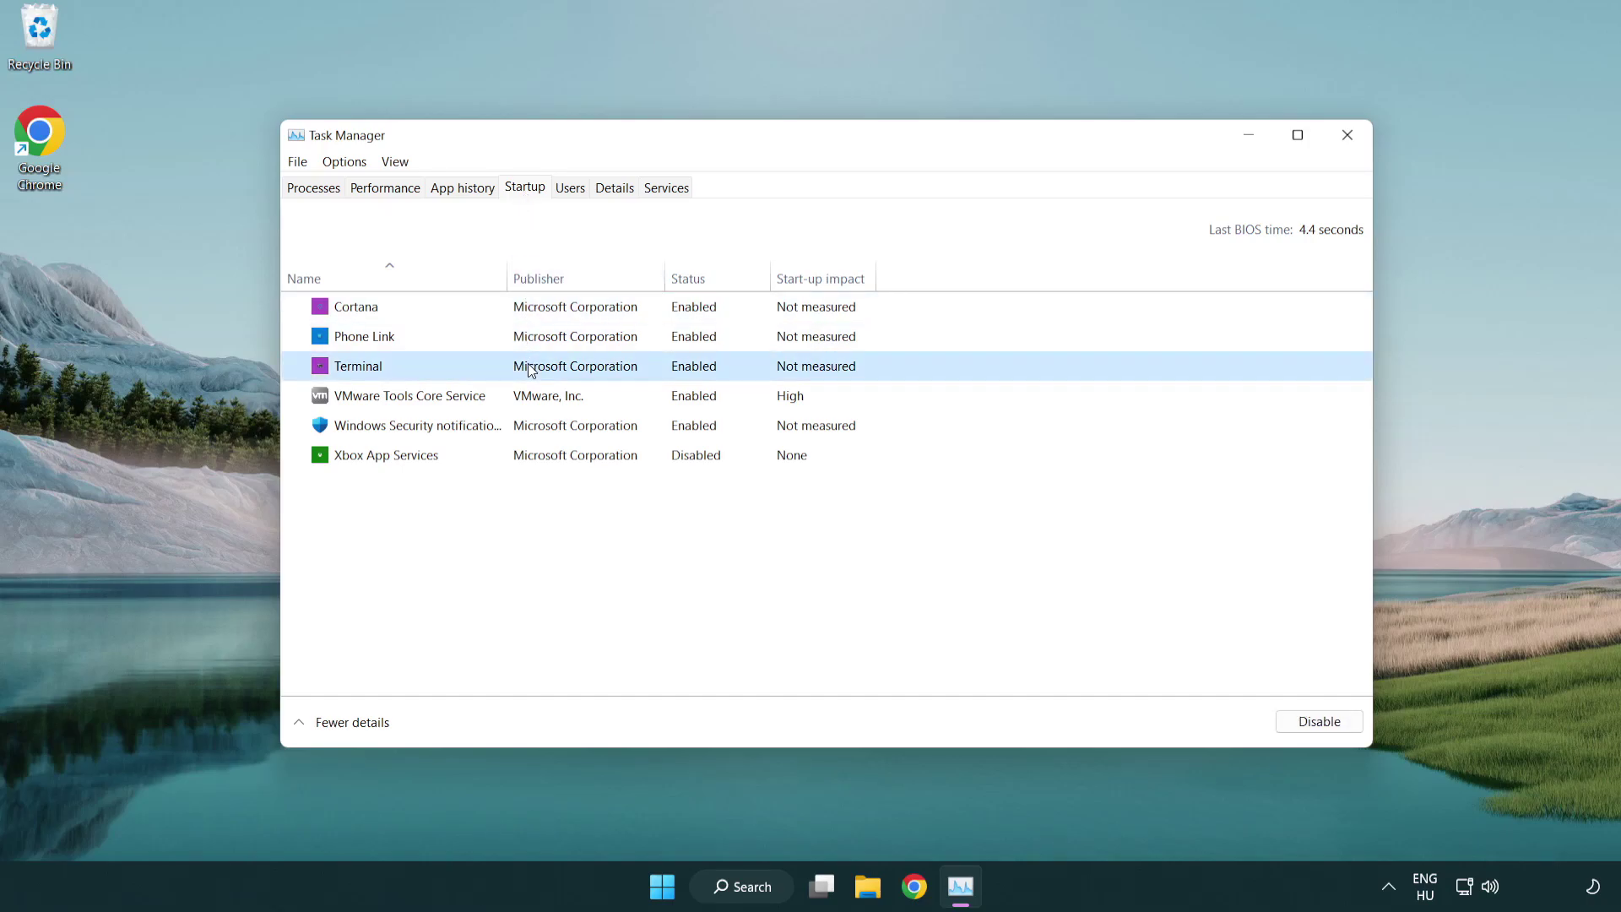
{"action": "left_click", "coordinate": [1286, 720]}
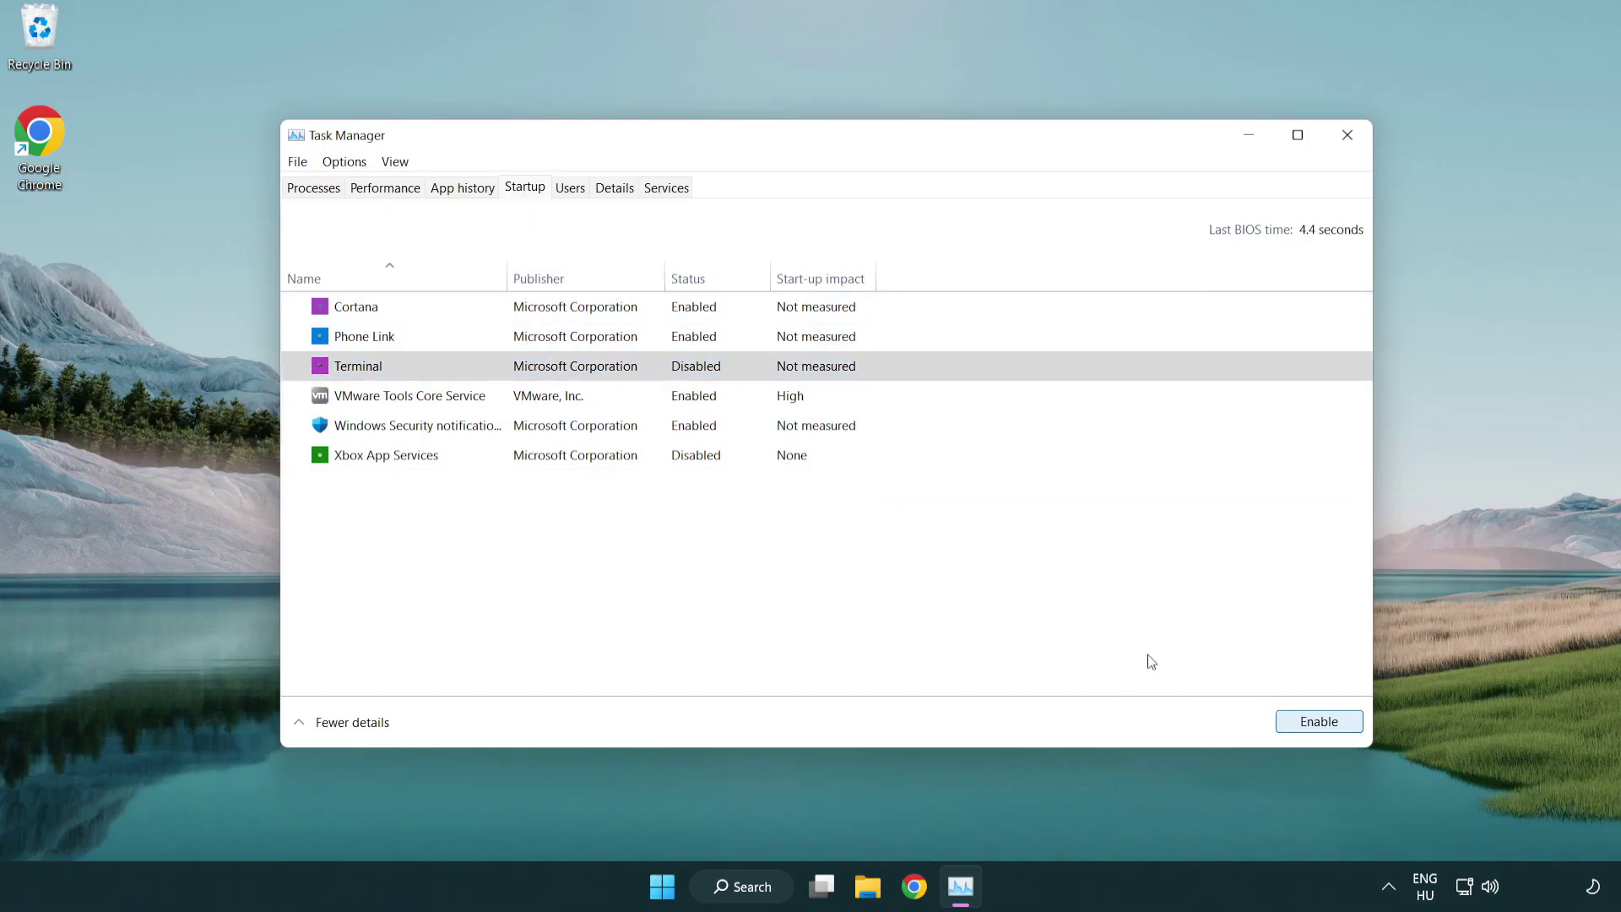
{"action": "left_click", "coordinate": [675, 340]}
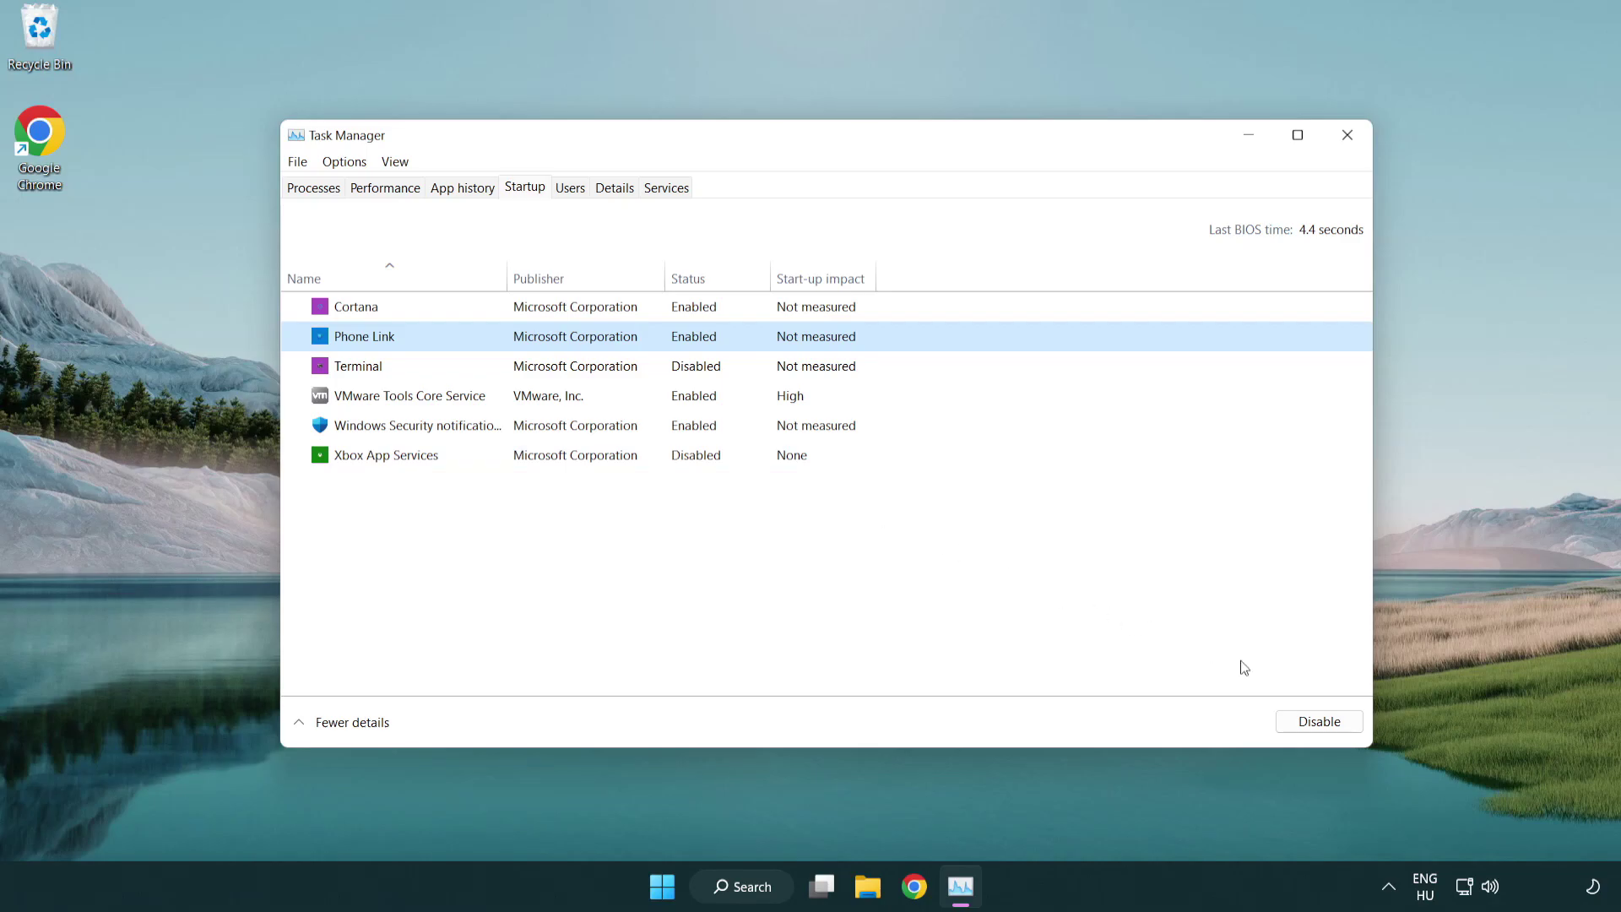
{"action": "left_click", "coordinate": [1316, 722]}
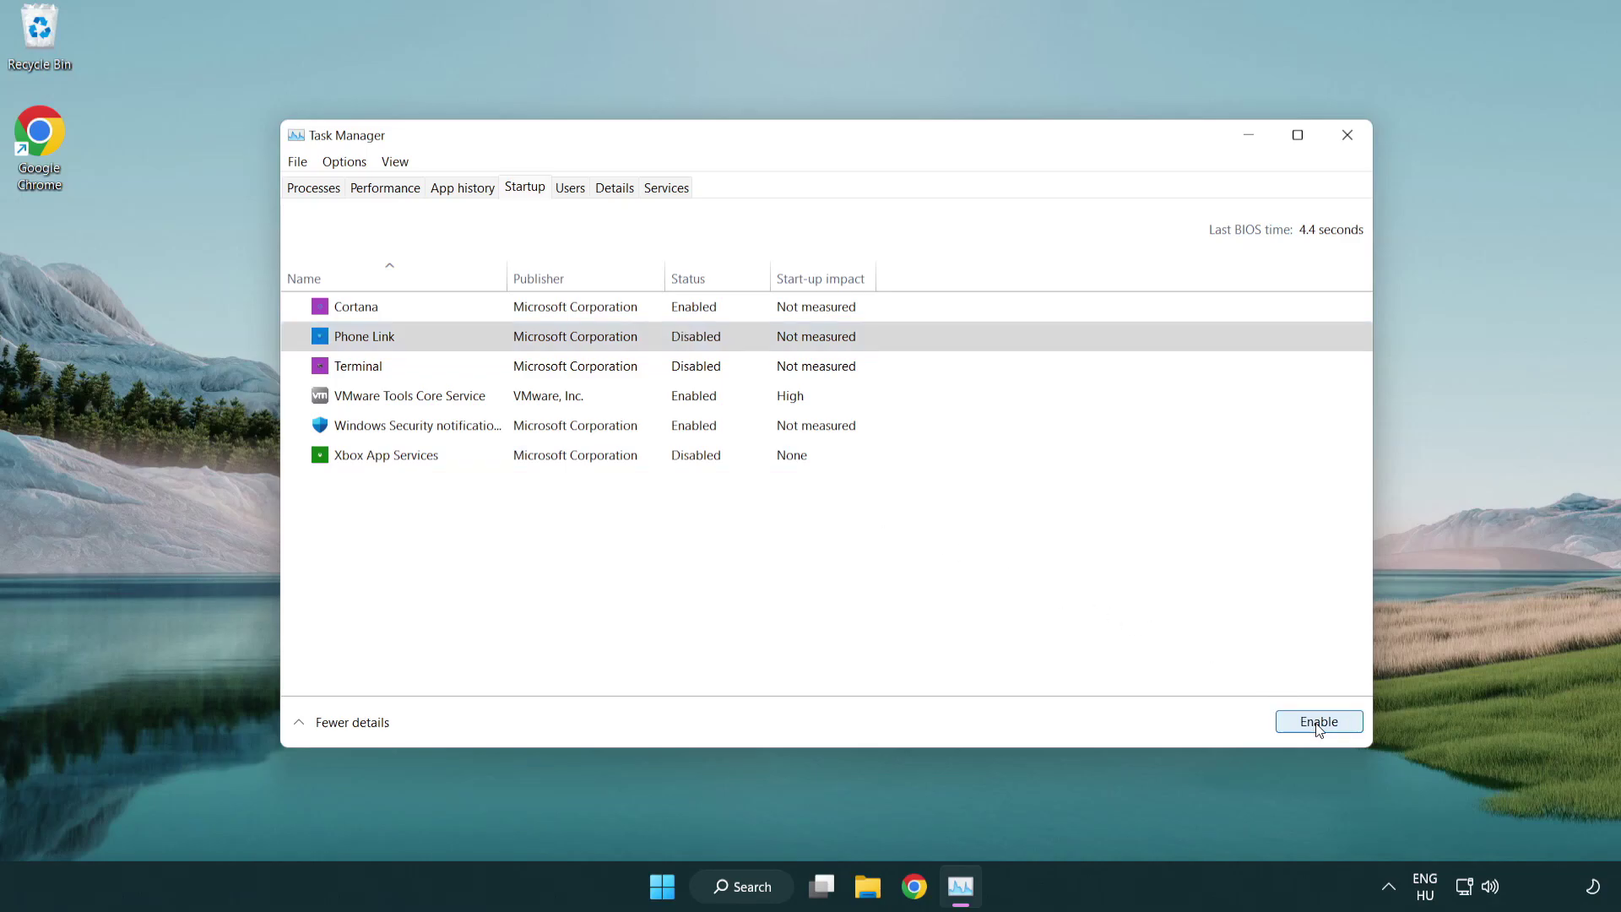
{"action": "left_click", "coordinate": [580, 314]}
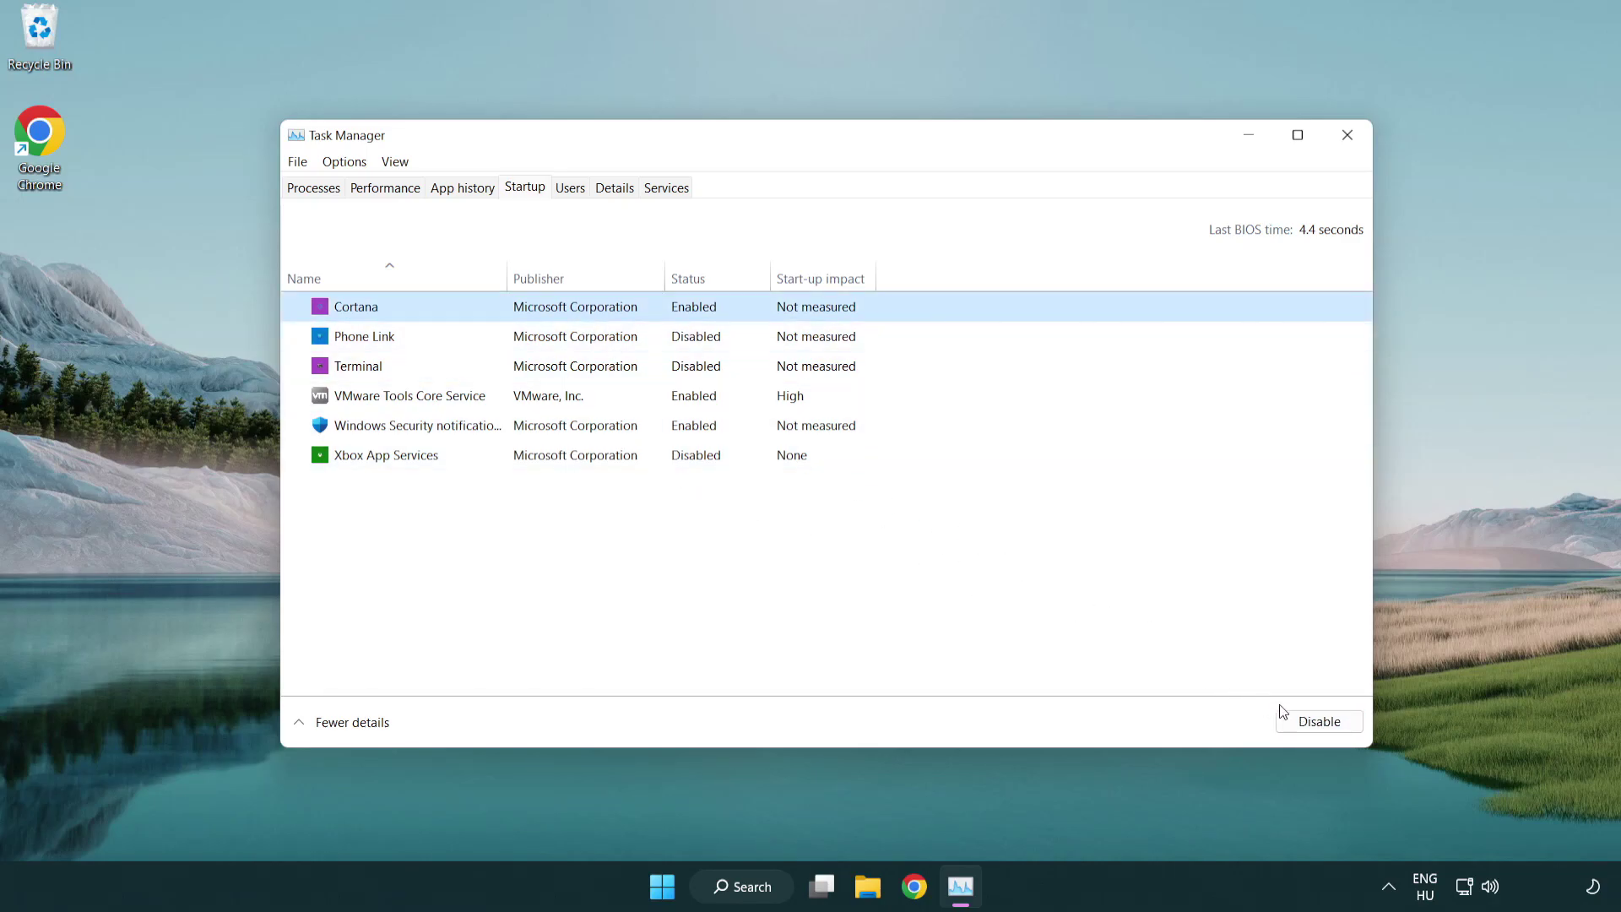
{"action": "left_click", "coordinate": [1316, 722]}
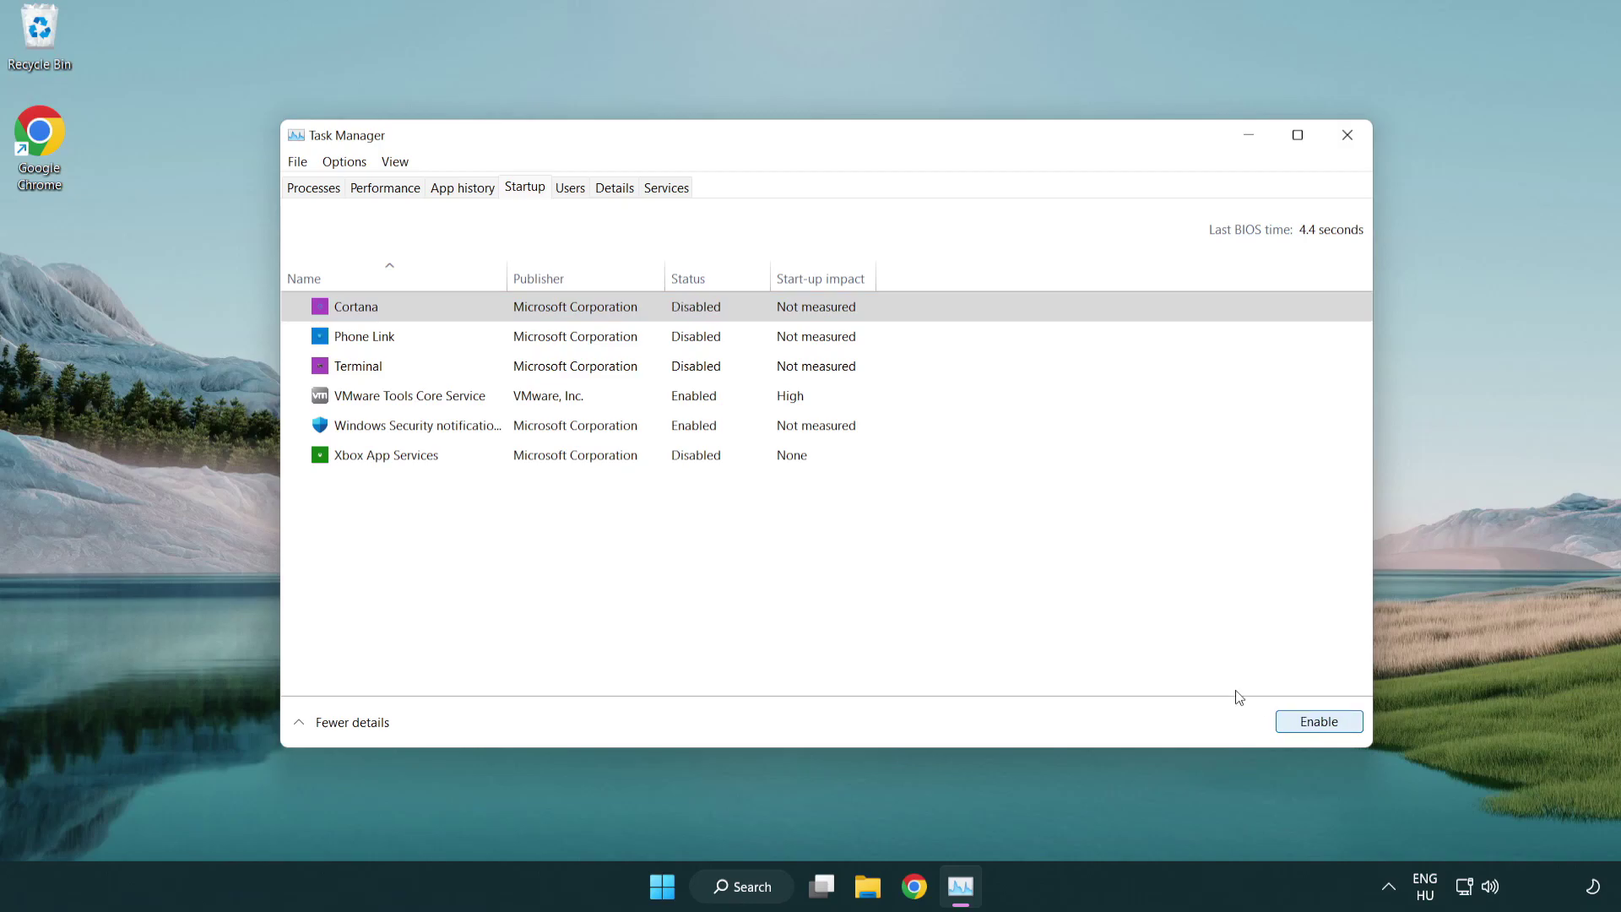
{"action": "left_click", "coordinate": [770, 433]}
{"action": "left_click", "coordinate": [1280, 719]}
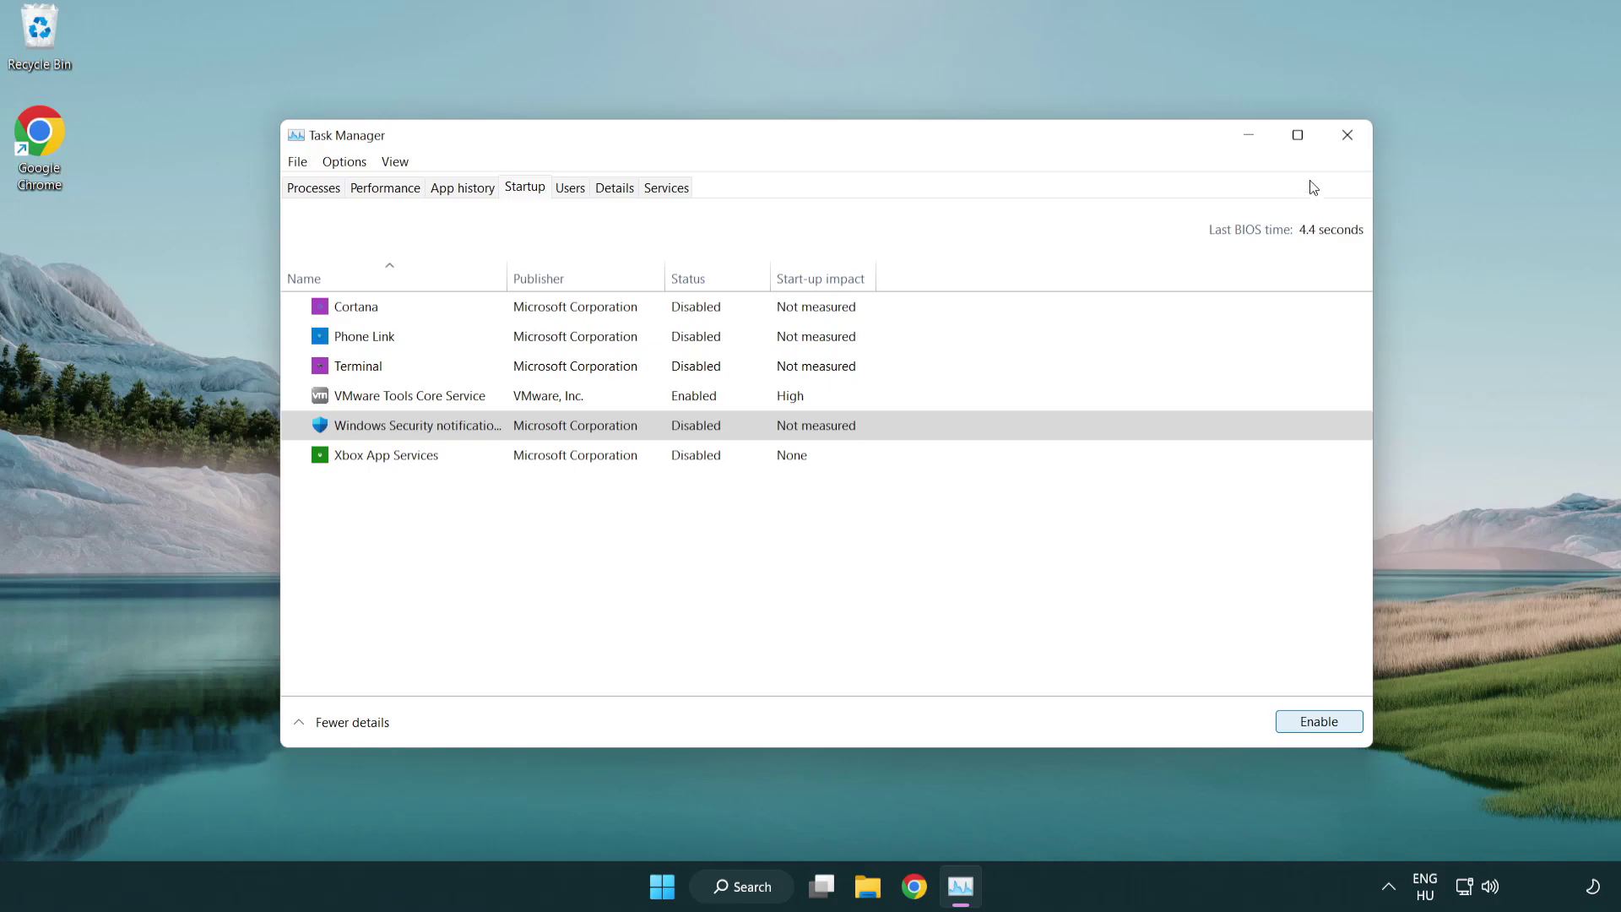
{"action": "left_click", "coordinate": [1352, 145]}
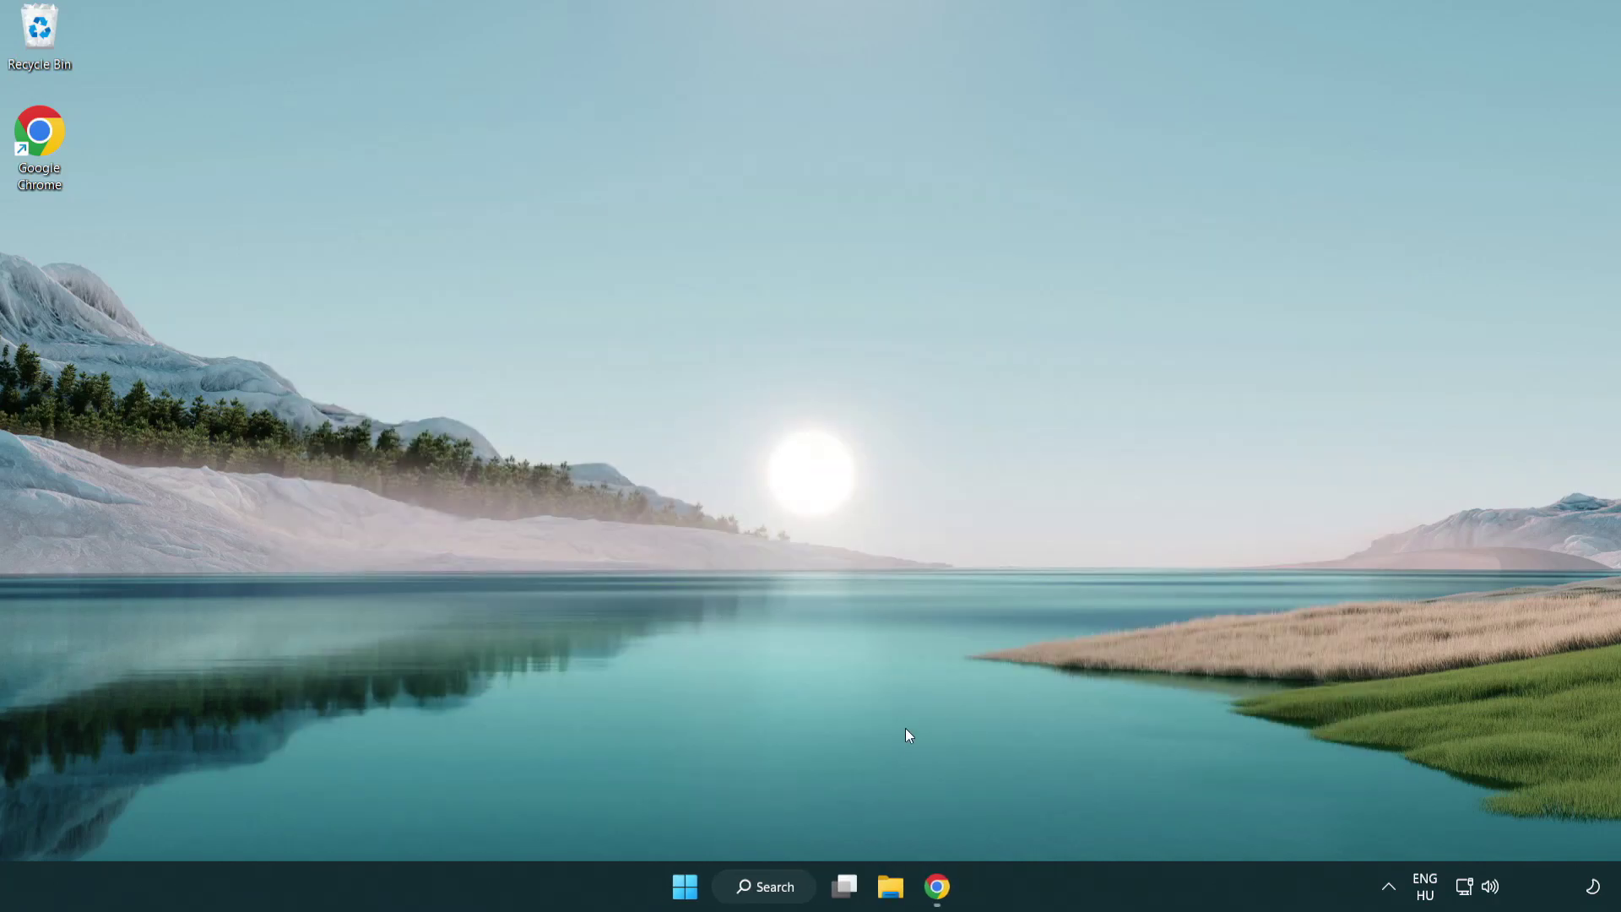
Restore Chrome and download dxwebsetup.exe, the DirectX End-User Runtime Web Installer.
{"action": "left_click", "coordinate": [936, 886]}
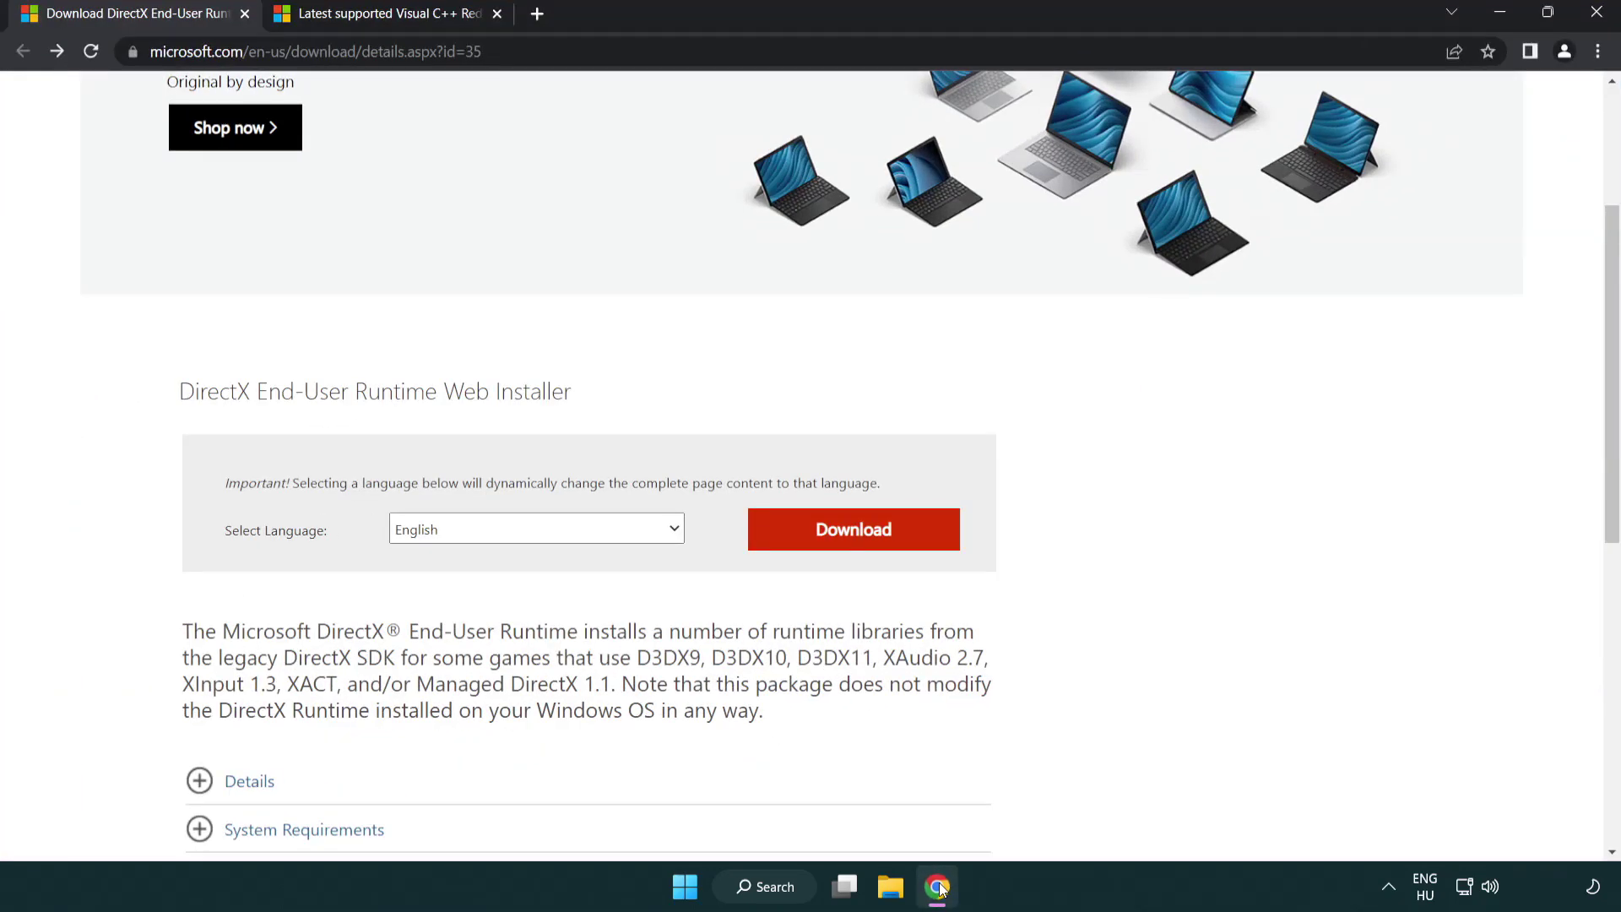
{"action": "scroll", "coordinate": [691, 753], "scroll_direction": "up", "scroll_amount": 4}
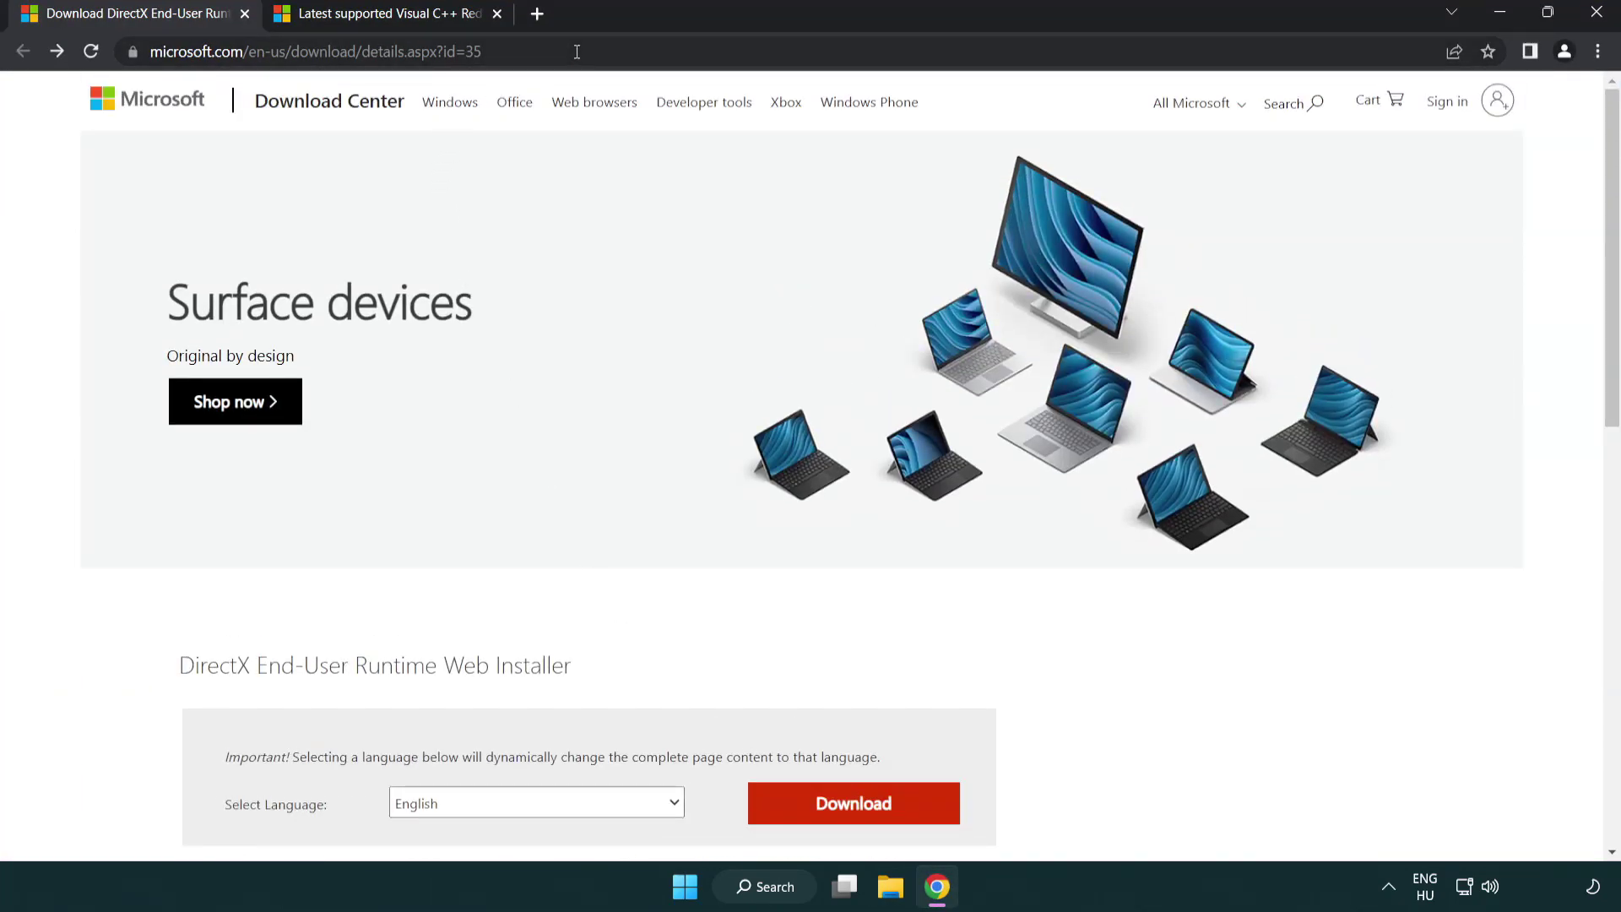
{"action": "left_click_drag", "start_coordinate": [515, 49], "coordinate": [100, 33]}
{"action": "left_click", "coordinate": [1550, 368]}
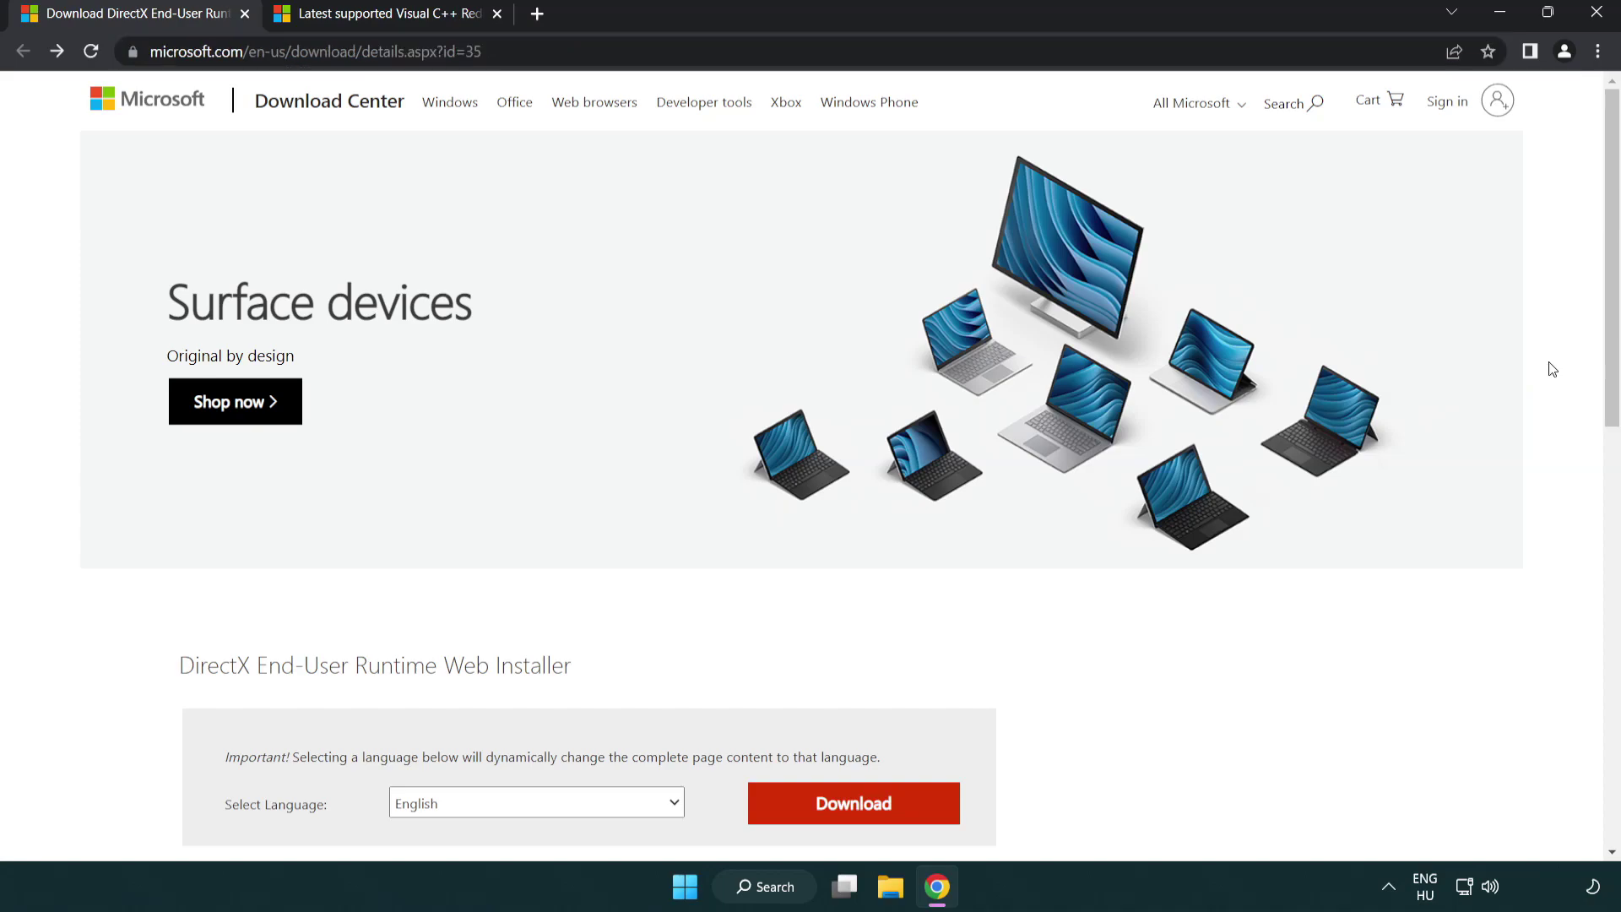
{"action": "scroll", "coordinate": [1605, 469], "scroll_direction": "down", "scroll_amount": 3}
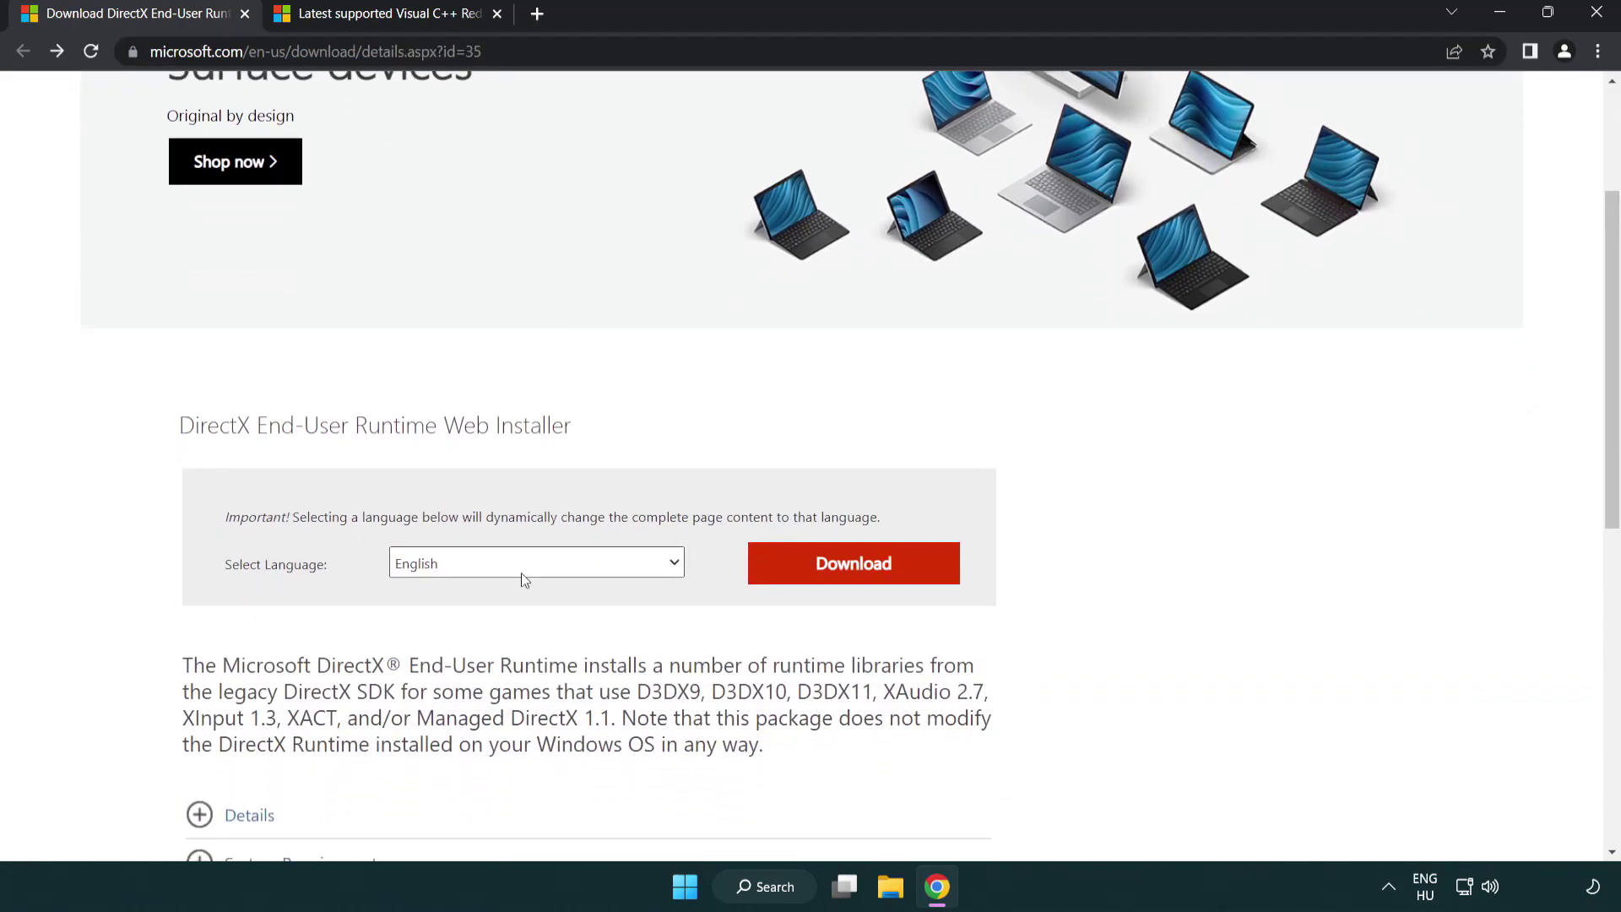
{"action": "left_click", "coordinate": [861, 581]}
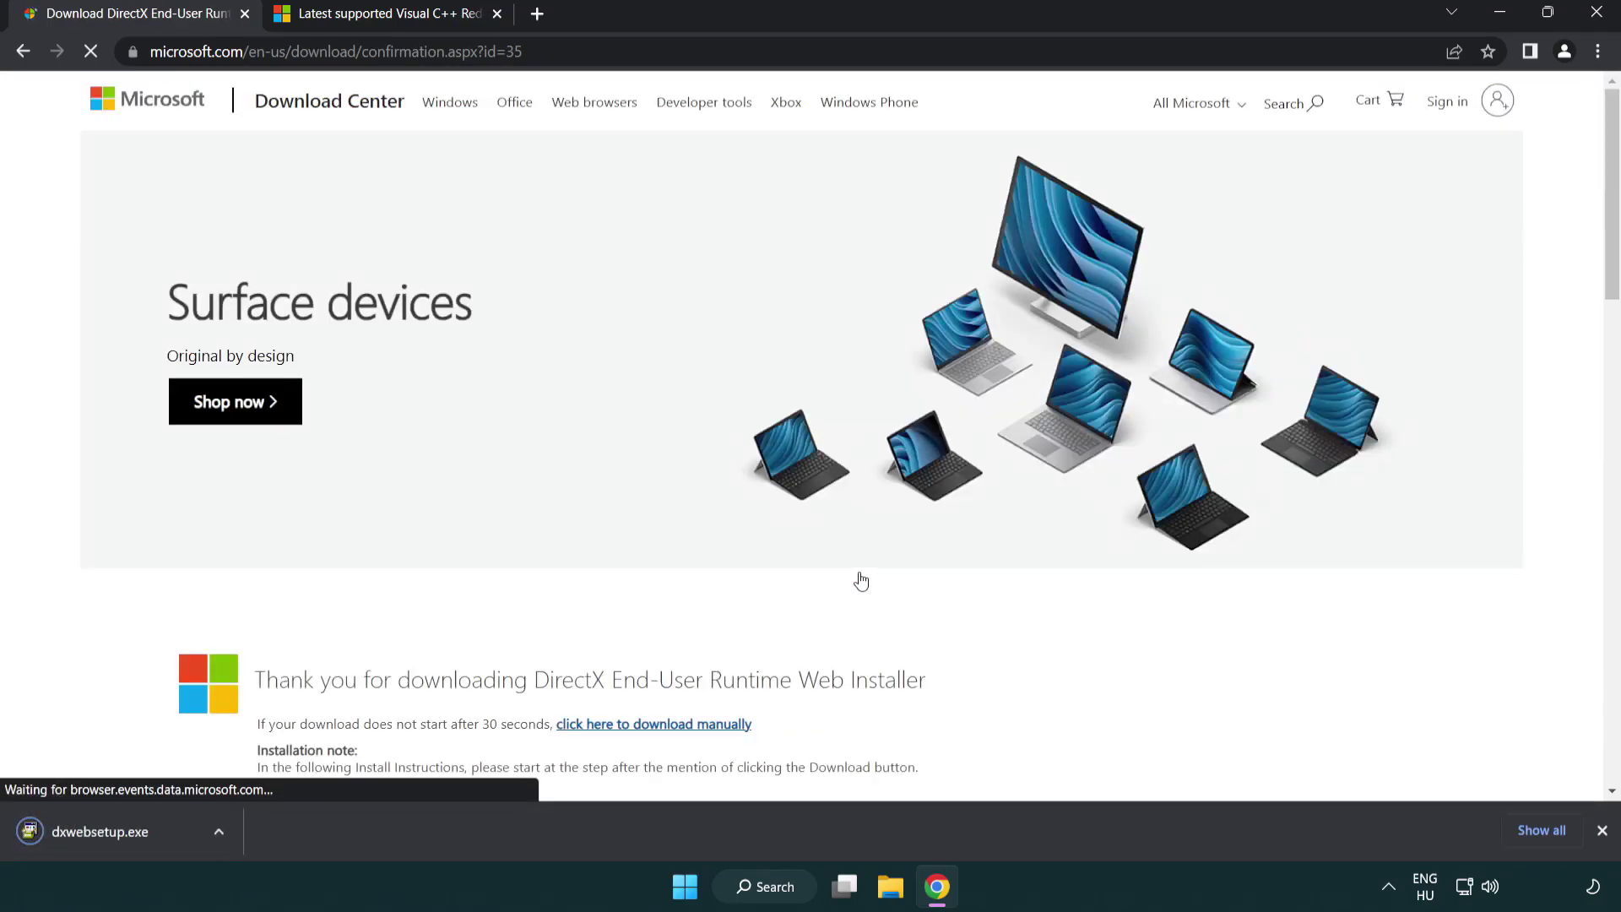
Run dxwebsetup.exe, accept the license, decline the Bing Bar, and finish the DirectX install.
{"action": "left_click", "coordinate": [105, 834]}
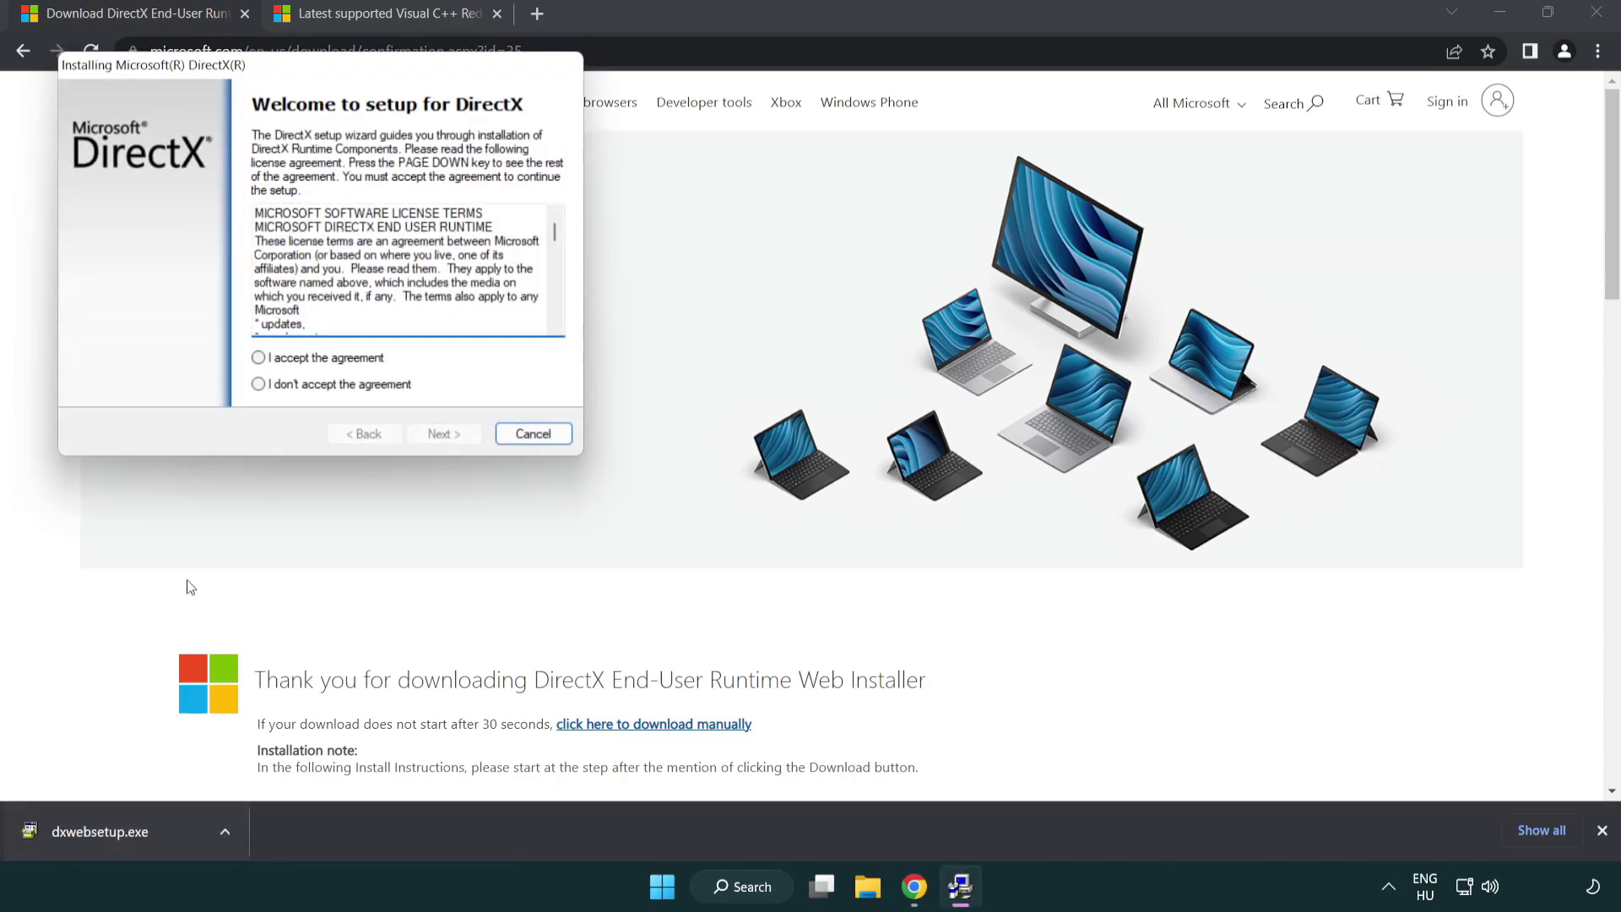
{"action": "left_click_drag", "start_coordinate": [247, 74], "coordinate": [713, 256]}
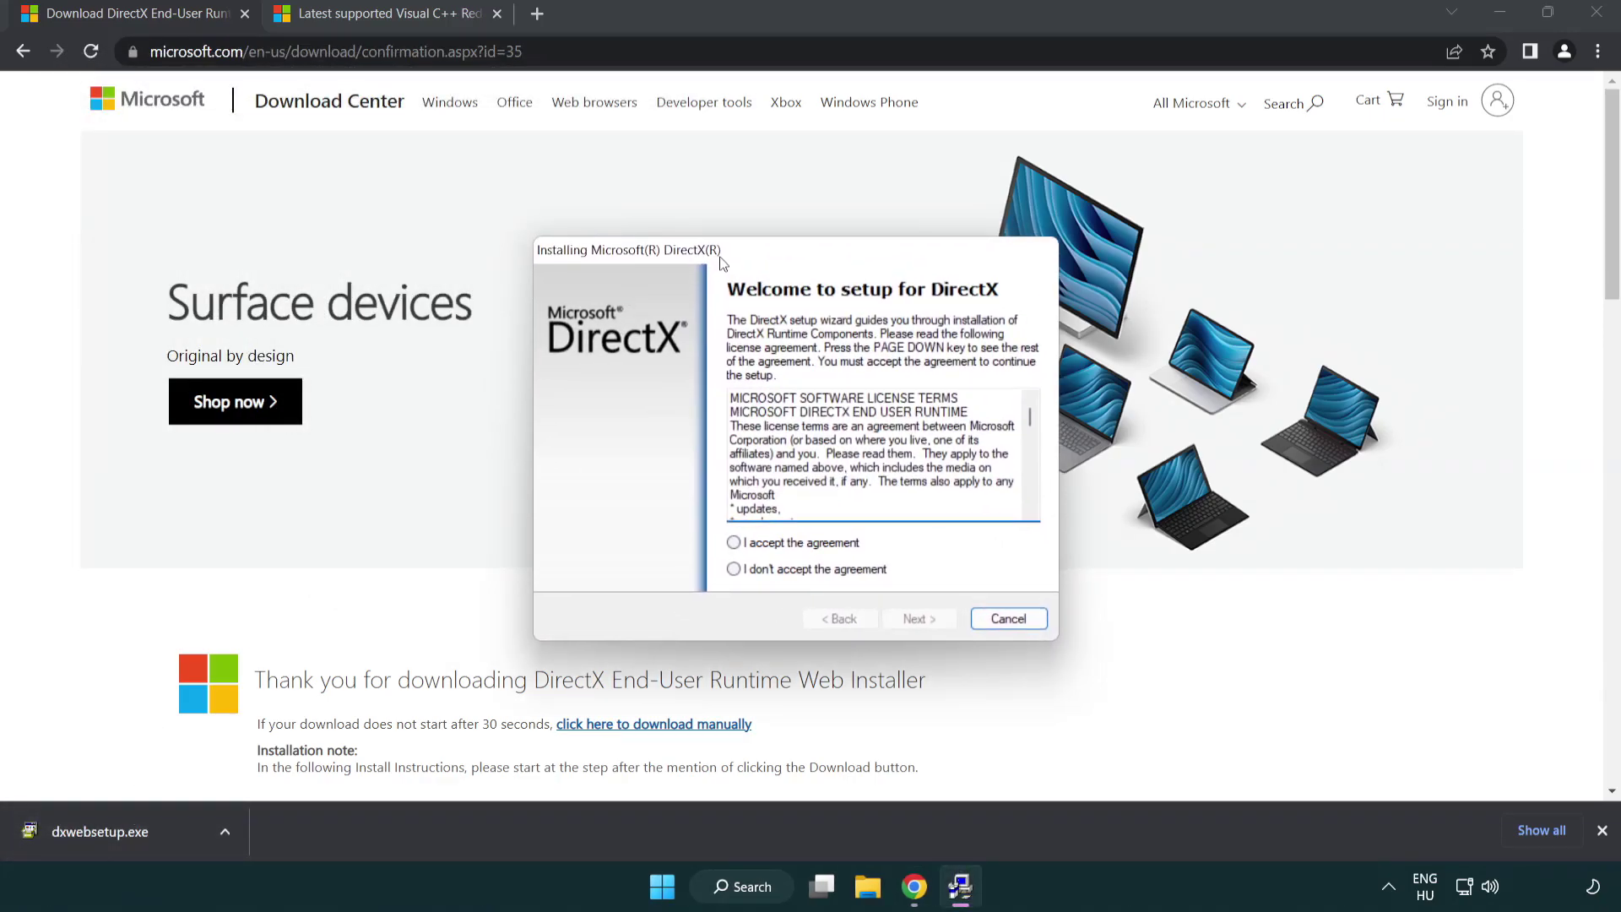
{"action": "left_click_drag", "start_coordinate": [1024, 412], "coordinate": [1018, 500]}
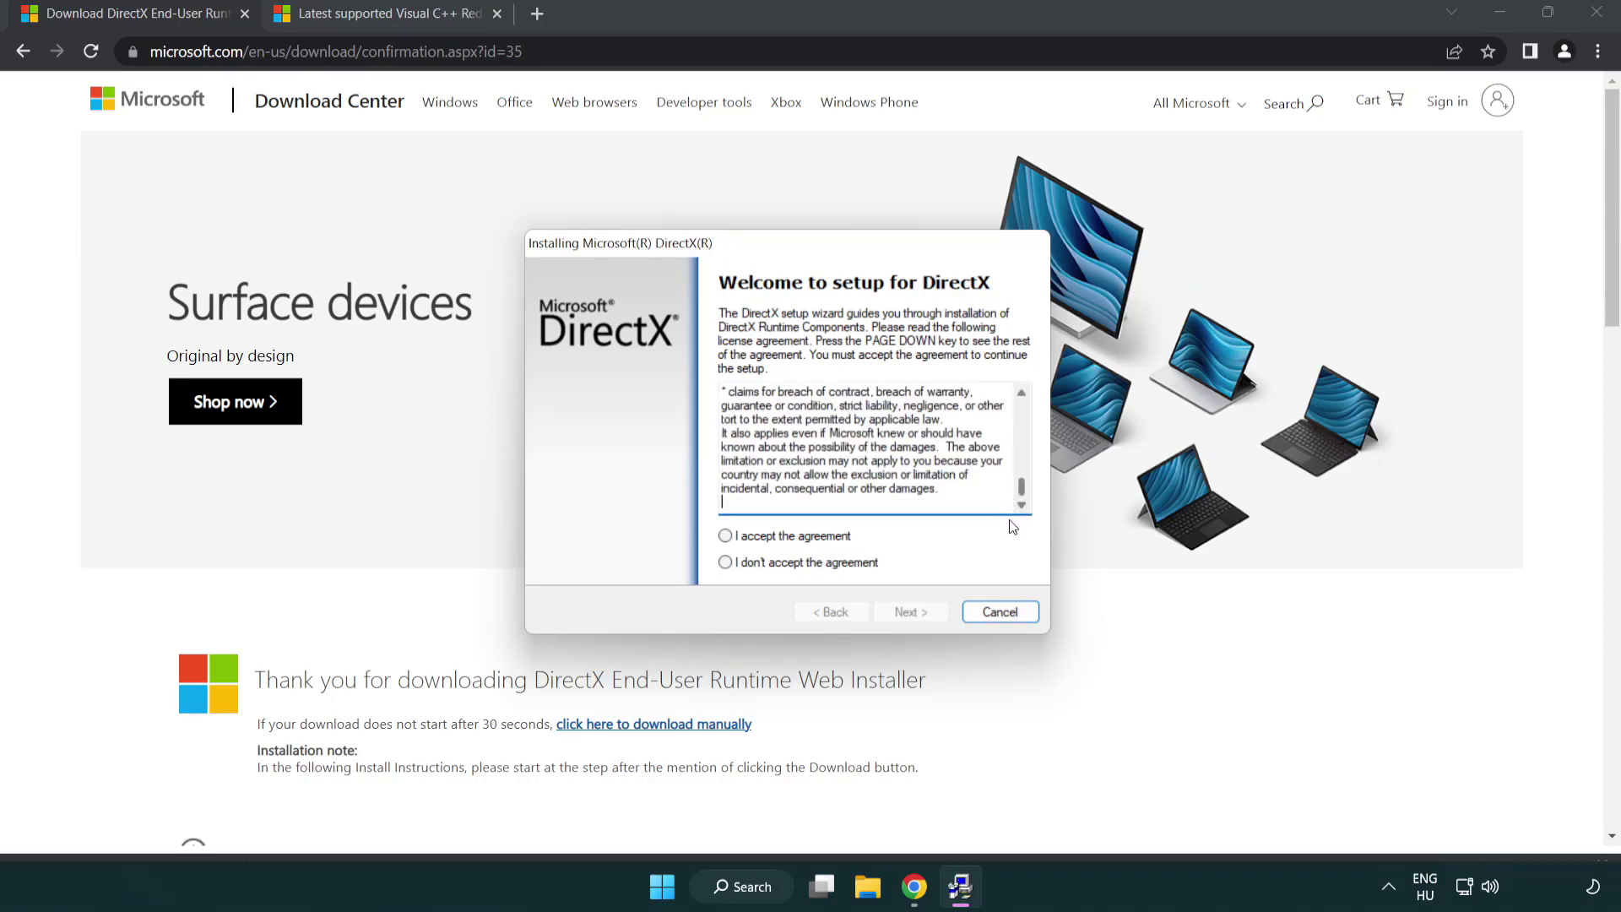
{"action": "left_click", "coordinate": [725, 539]}
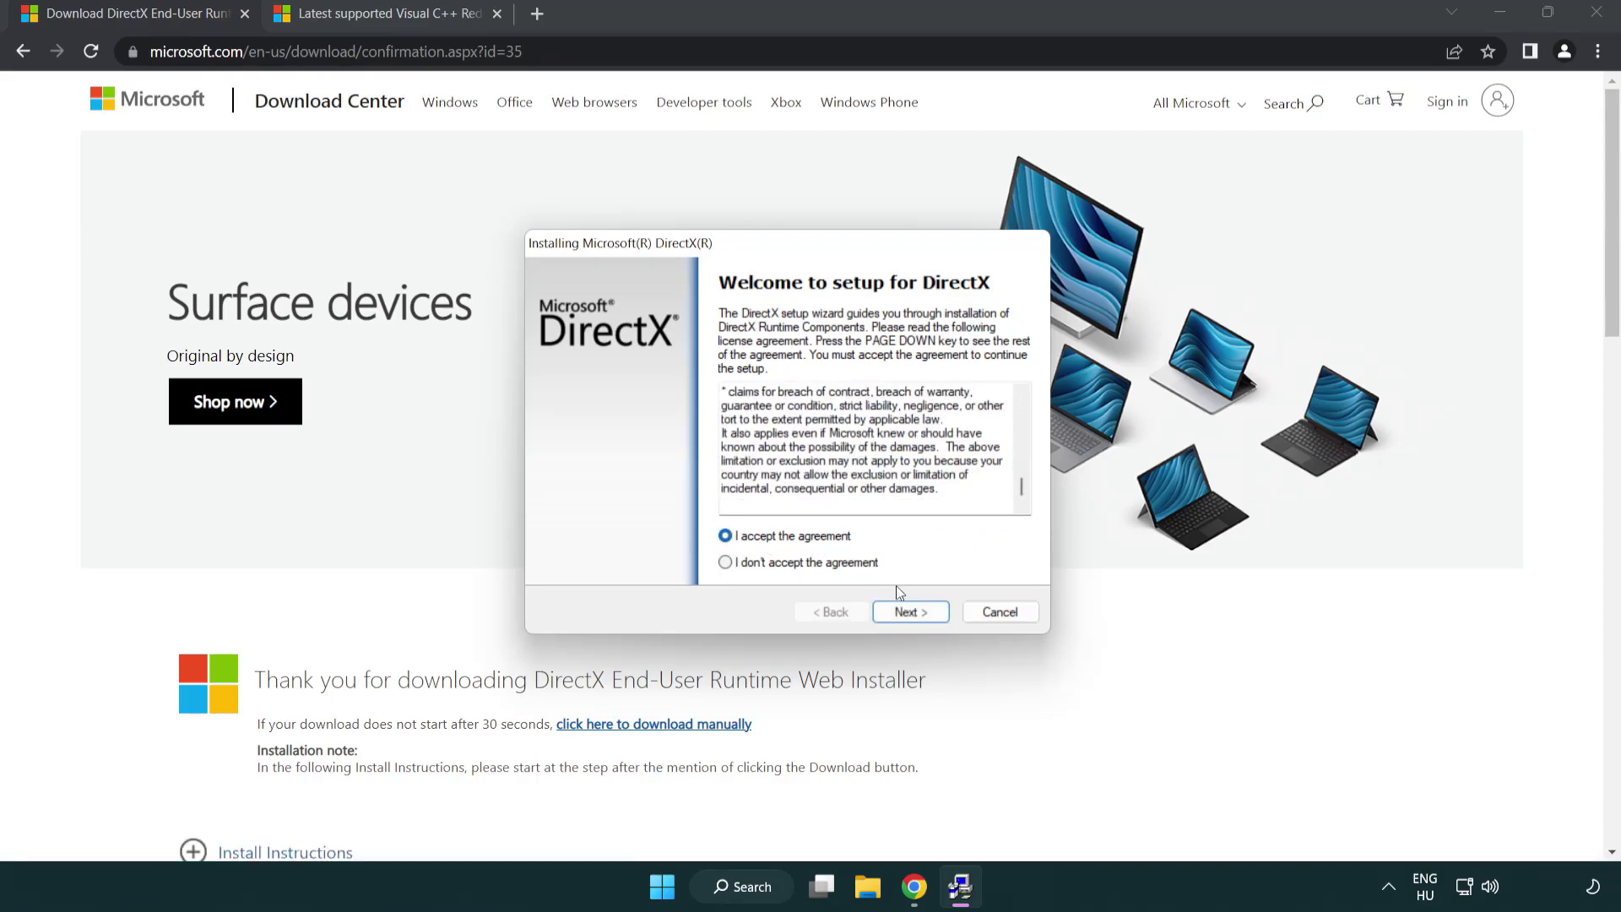
{"action": "left_click", "coordinate": [914, 613]}
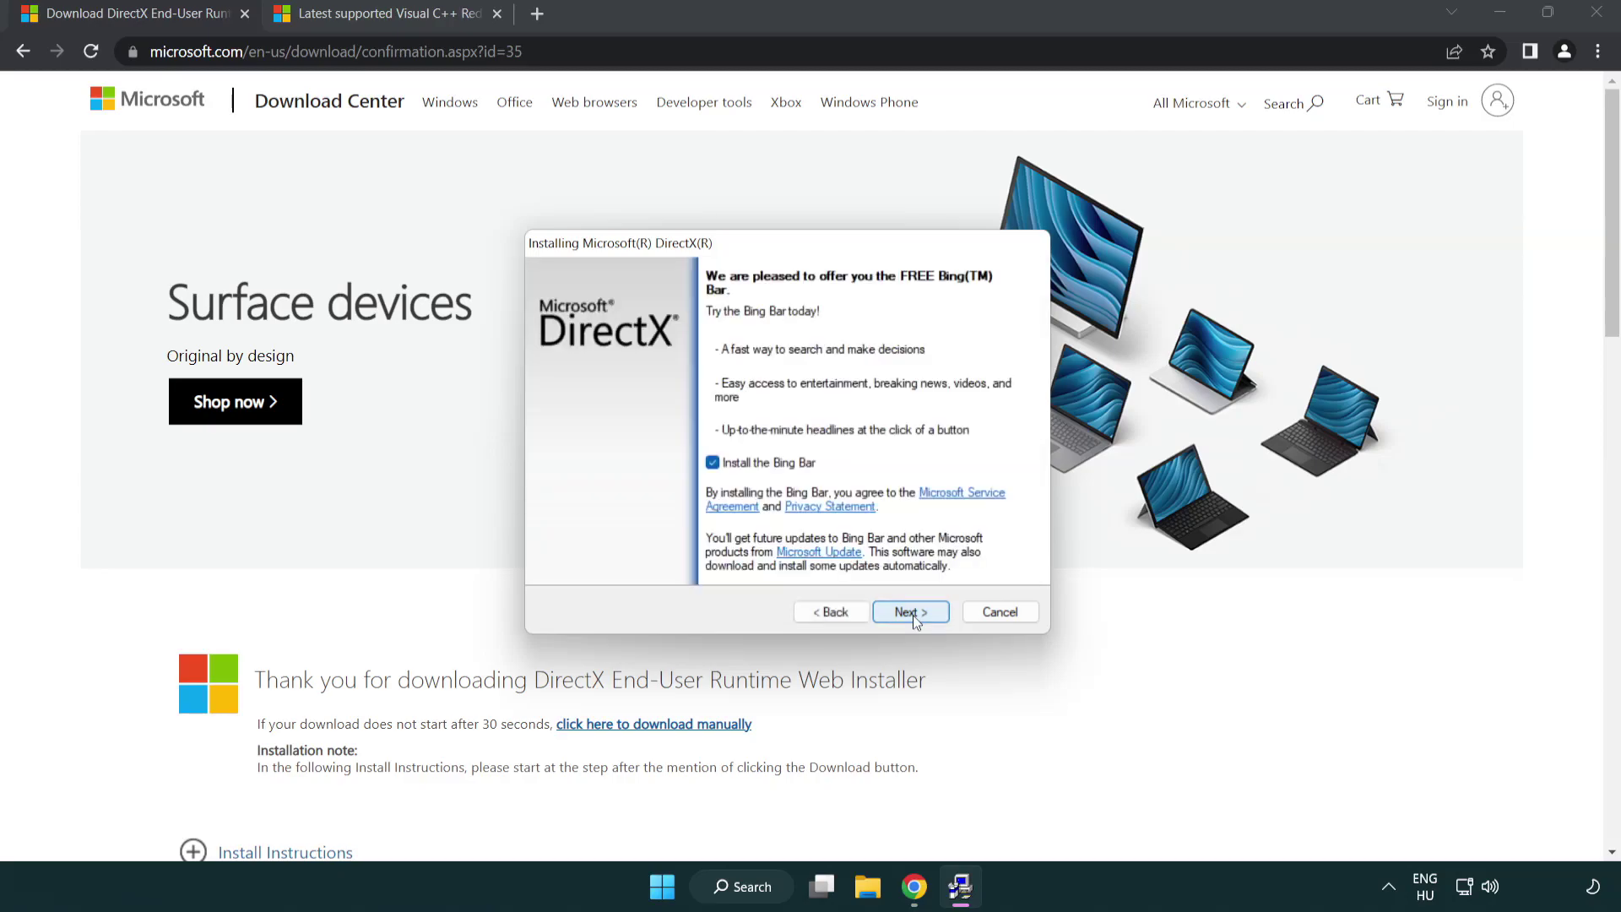
{"action": "left_click", "coordinate": [714, 464]}
{"action": "left_click", "coordinate": [917, 611]}
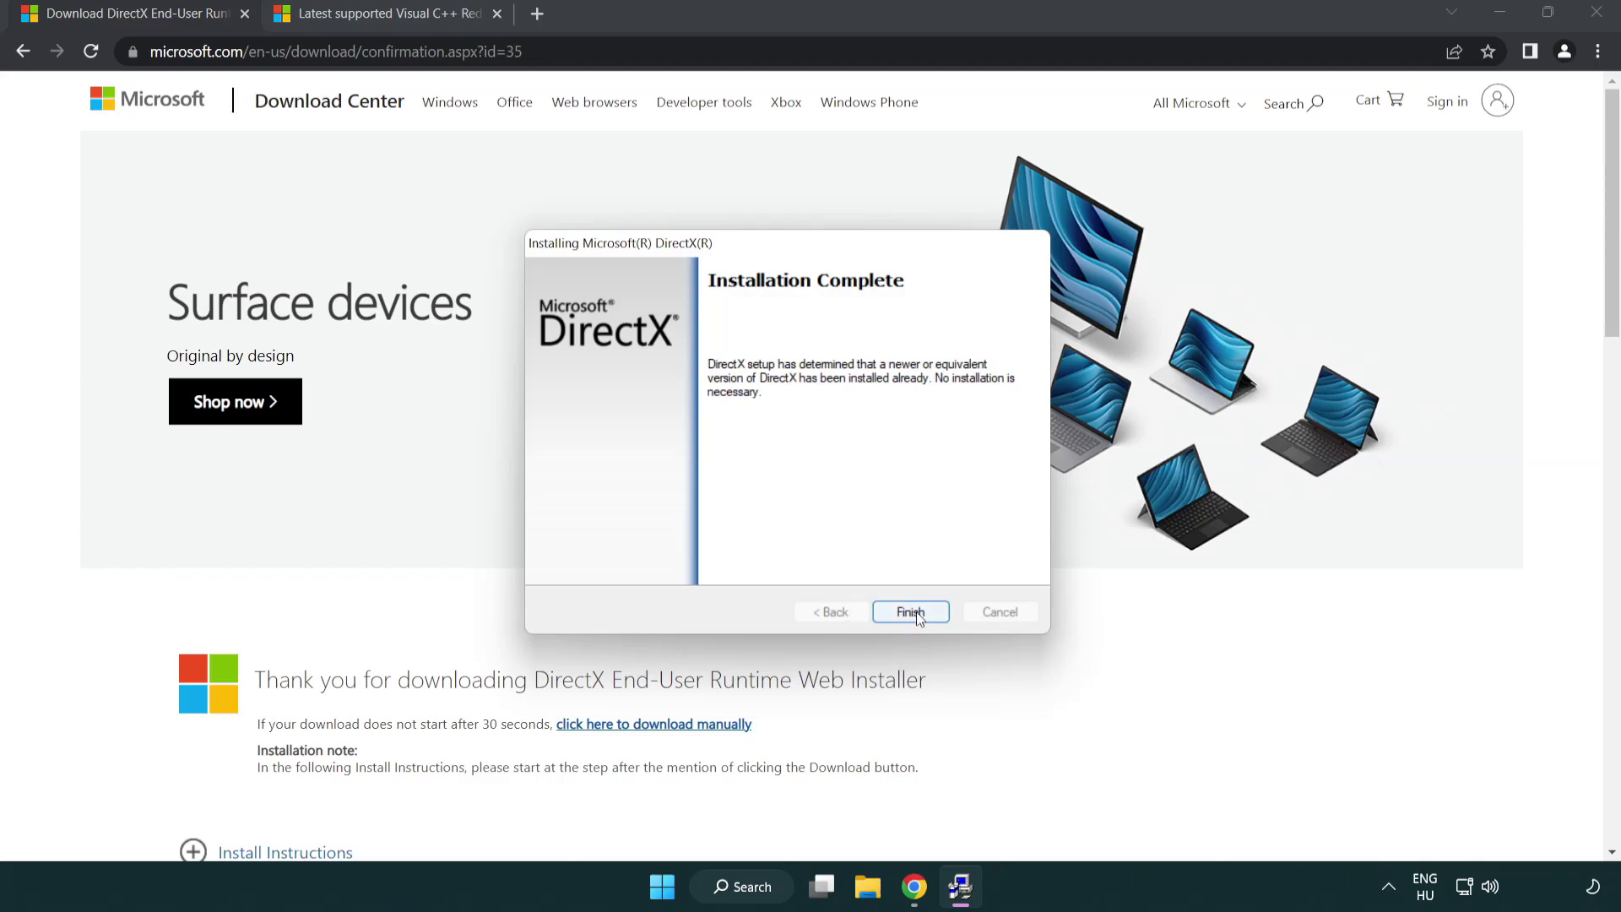
{"action": "left_click", "coordinate": [913, 605]}
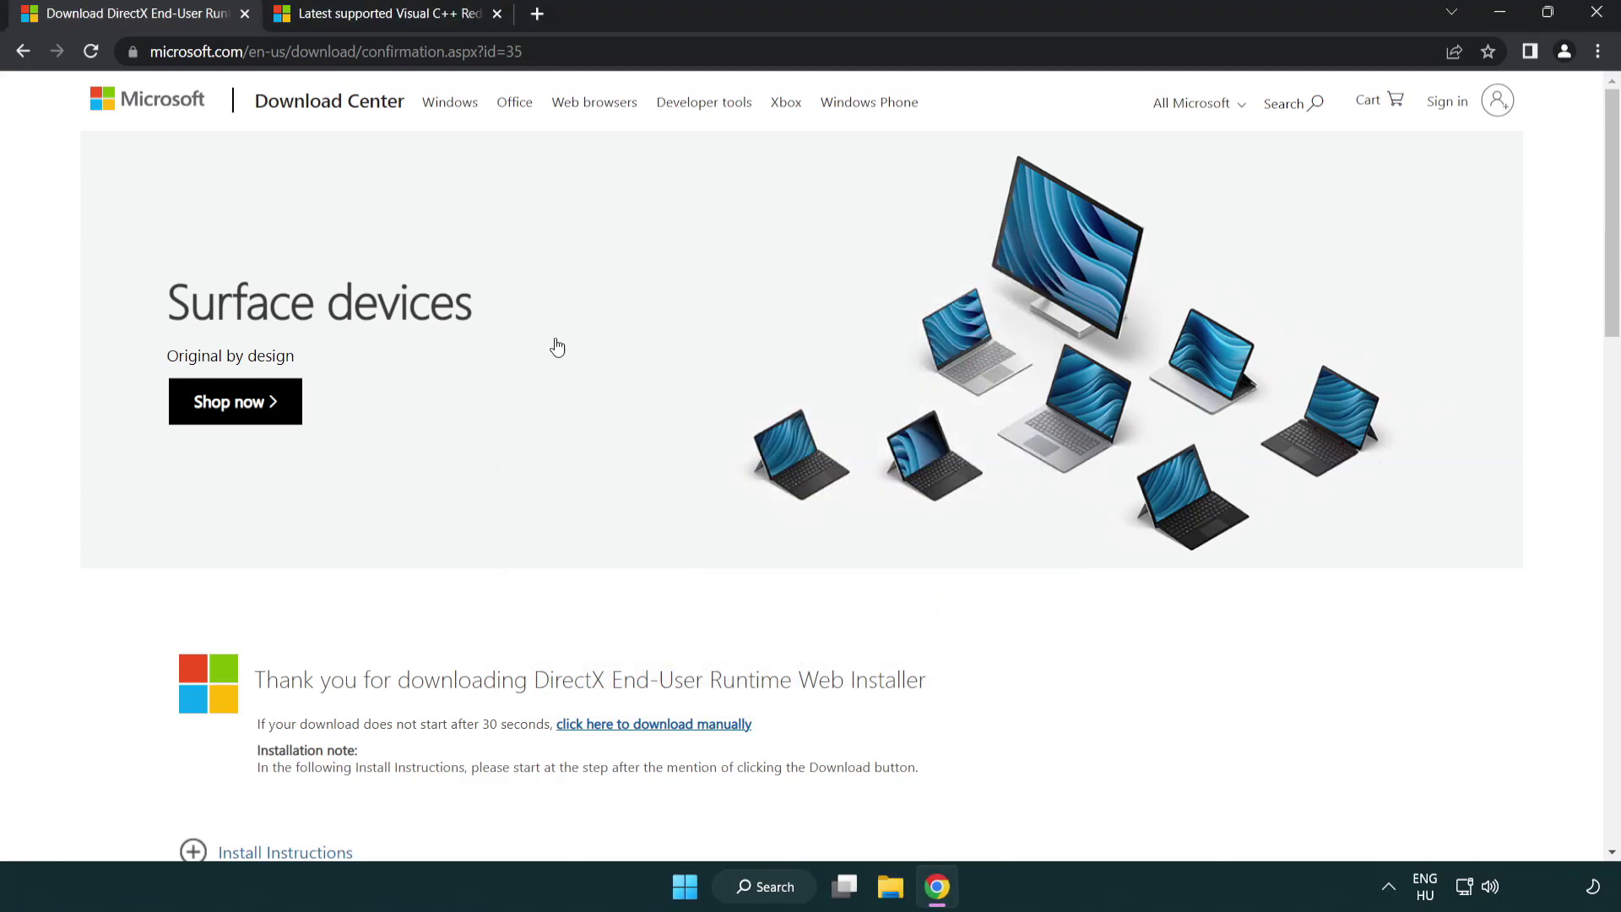
Download the x86 and x64 Visual C++ 2015–2022 redistributables and launch VC_redist.arm64.exe.
{"action": "left_click", "coordinate": [244, 14]}
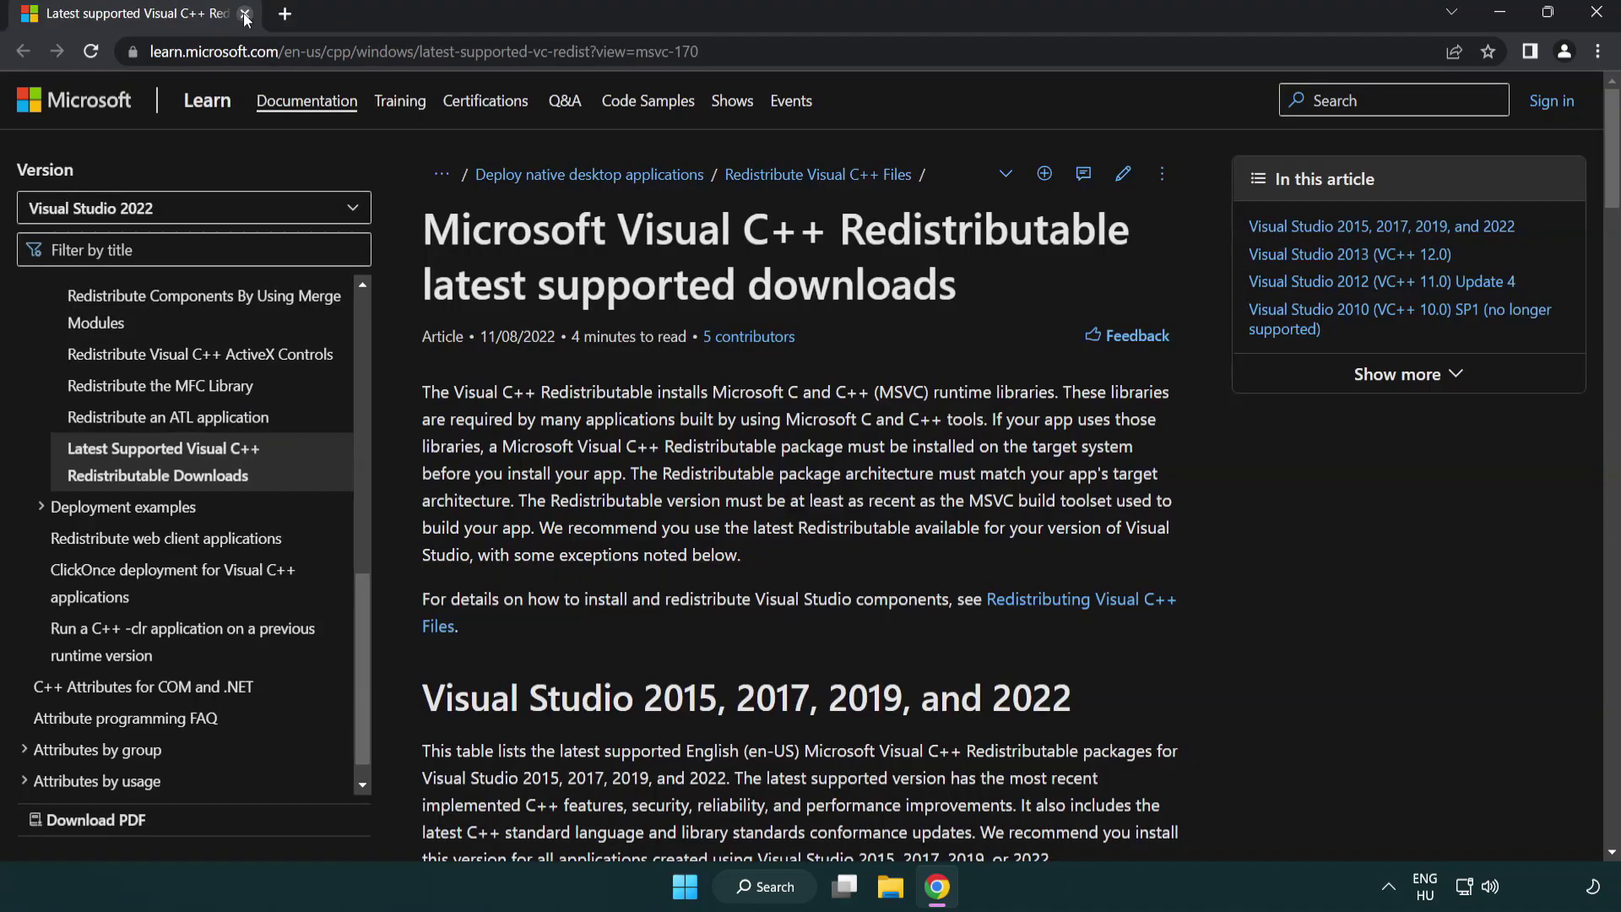
{"action": "left_click", "coordinate": [749, 57]}
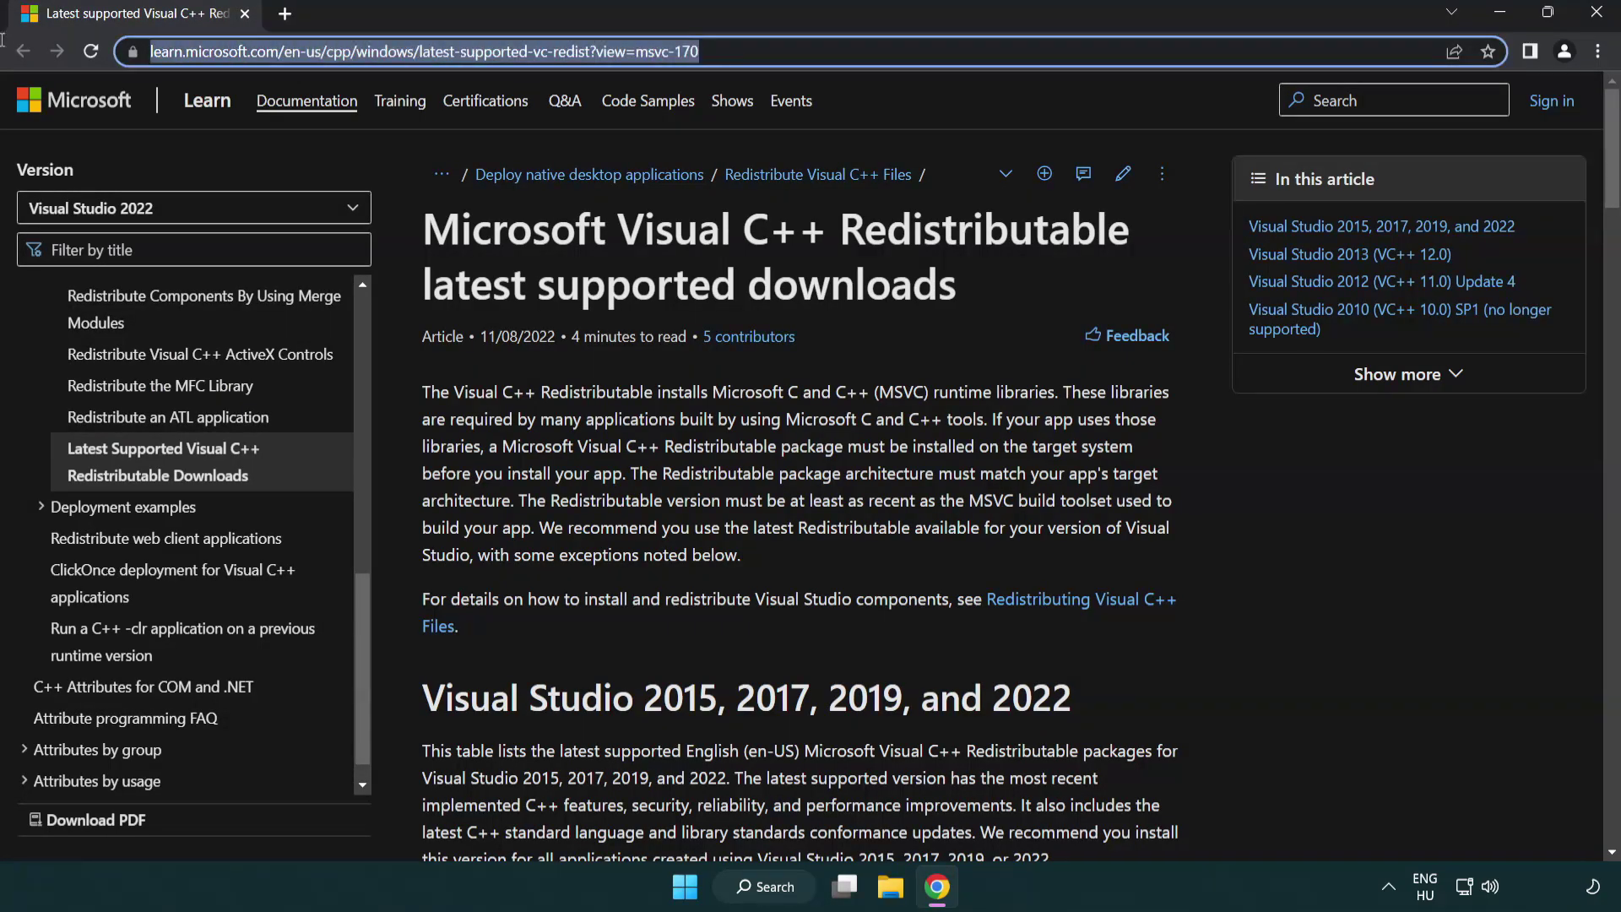
{"action": "left_click", "coordinate": [835, 279]}
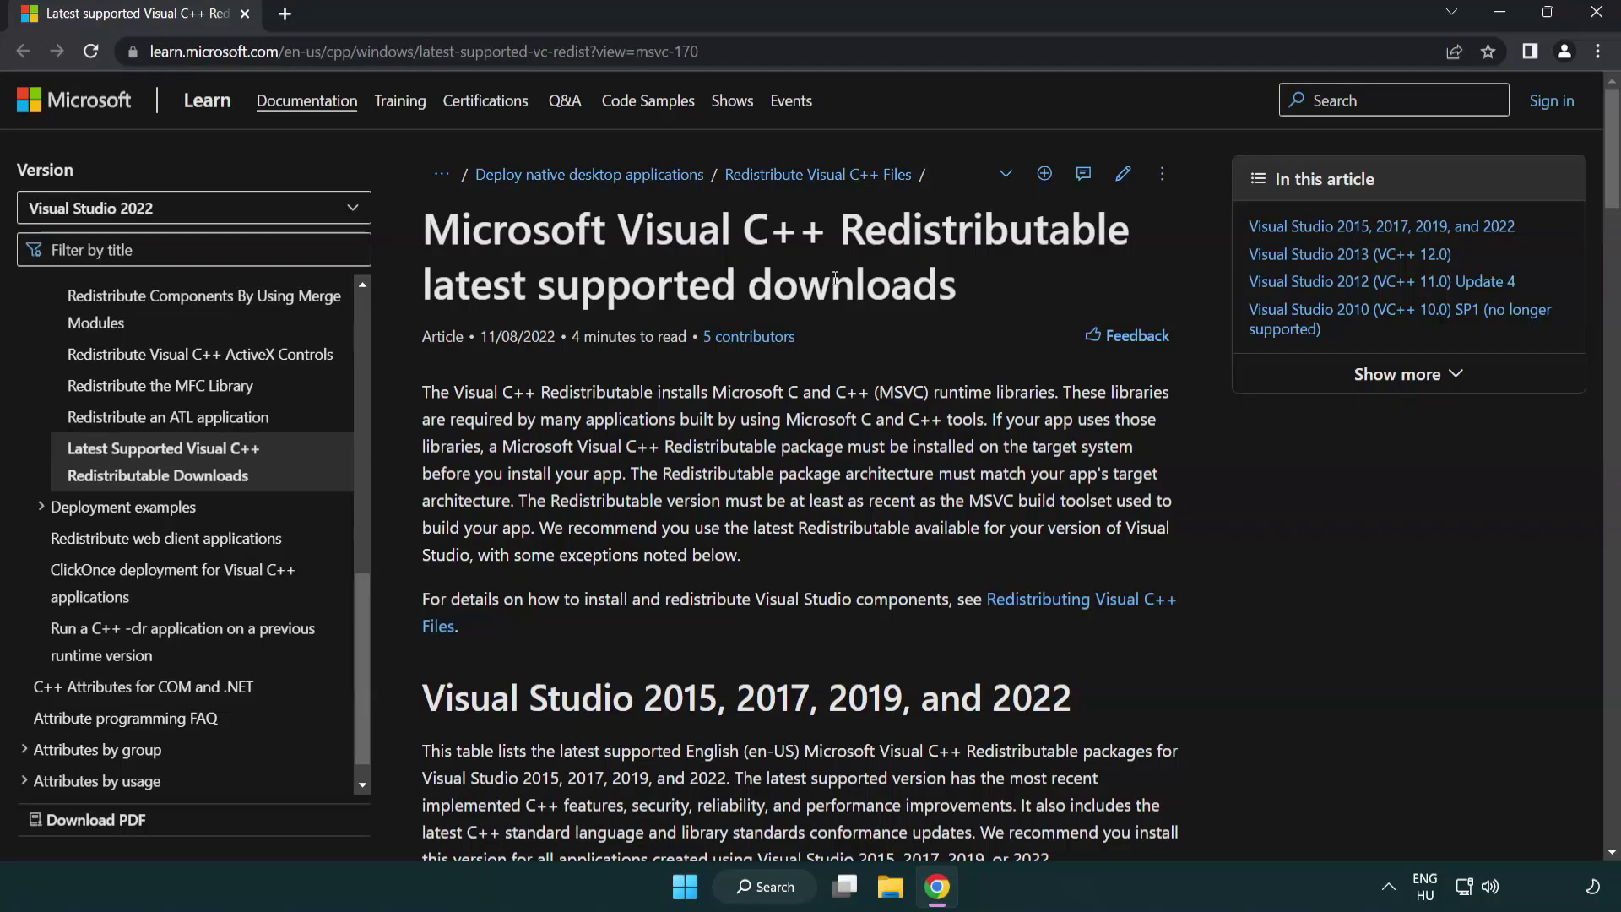
{"action": "scroll", "coordinate": [835, 279], "scroll_direction": "down", "scroll_amount": 6}
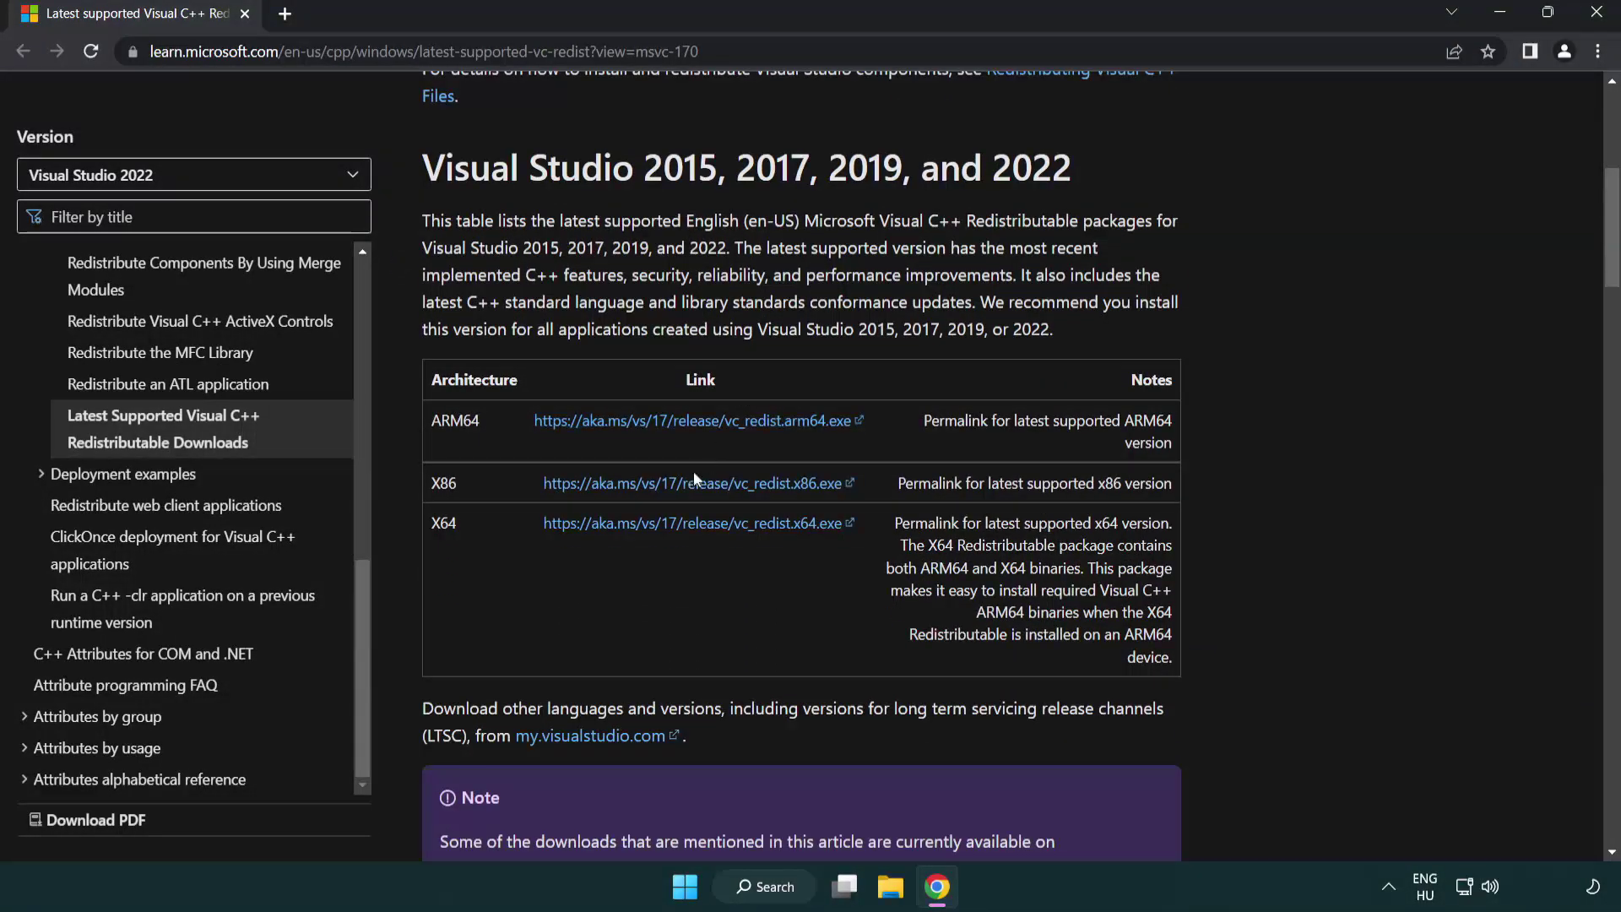
{"action": "left_click", "coordinate": [672, 478]}
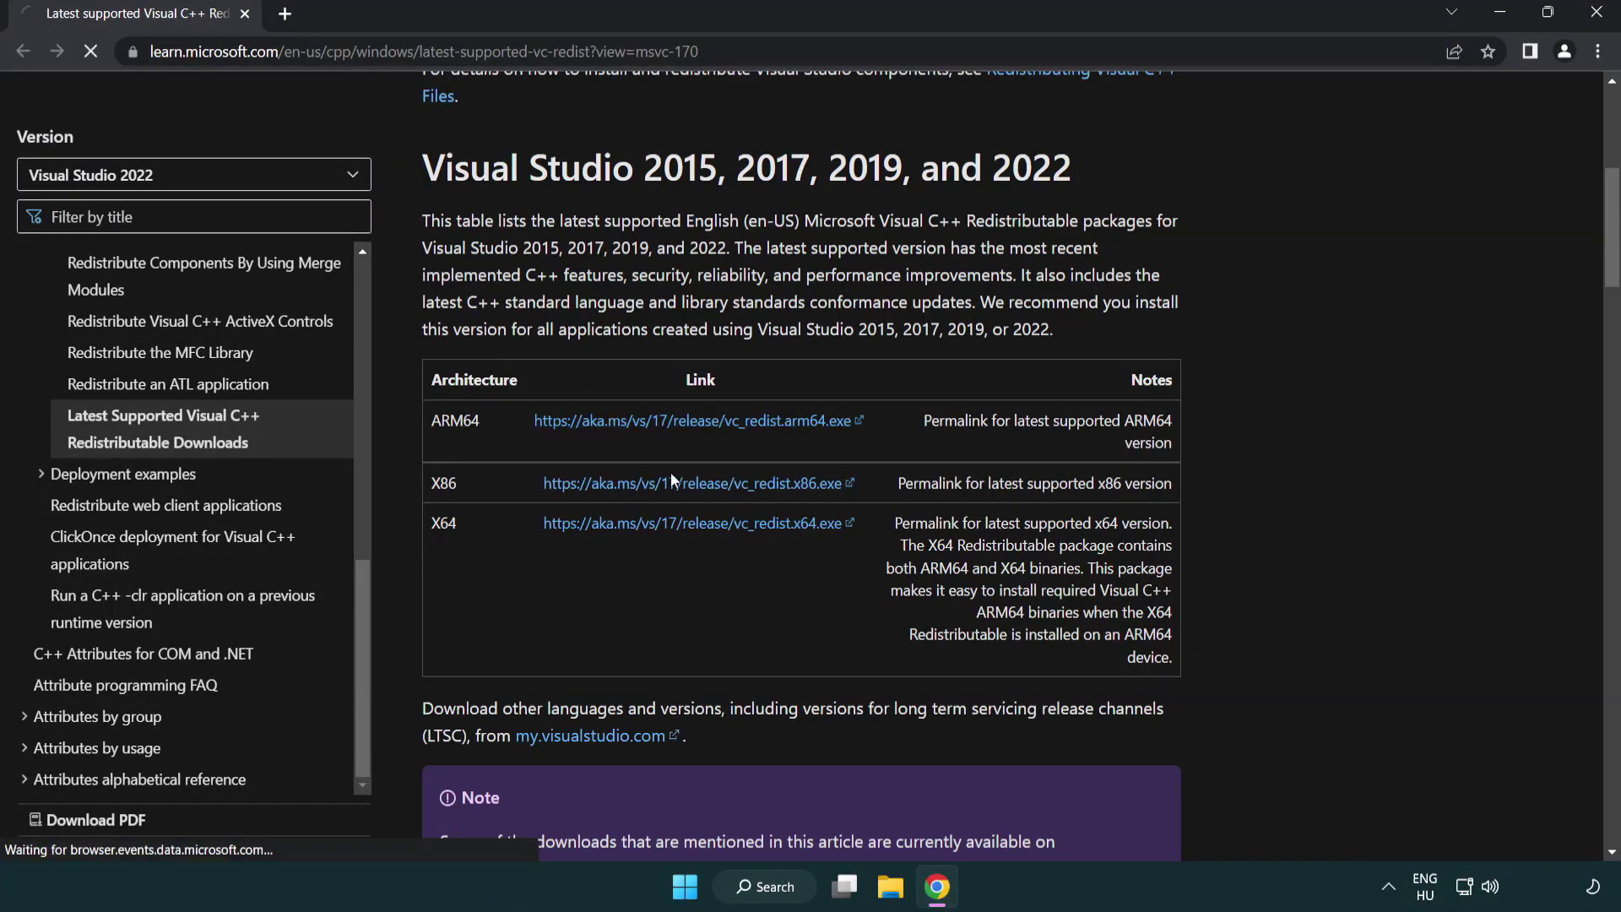
{"action": "left_click", "coordinate": [679, 525]}
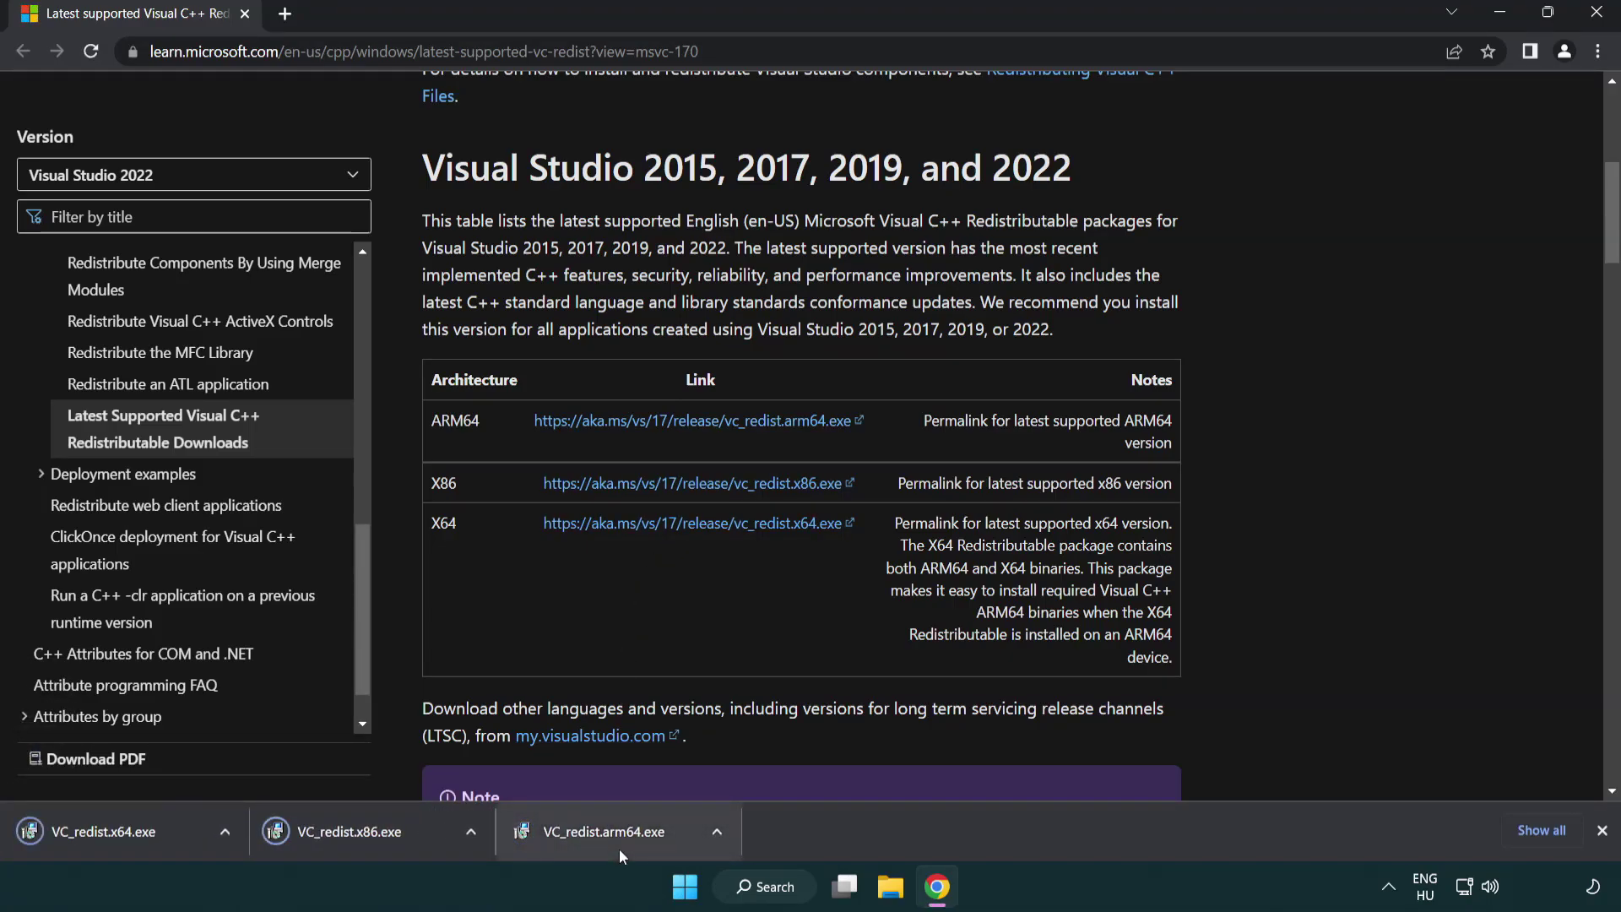
{"action": "left_click", "coordinate": [620, 845]}
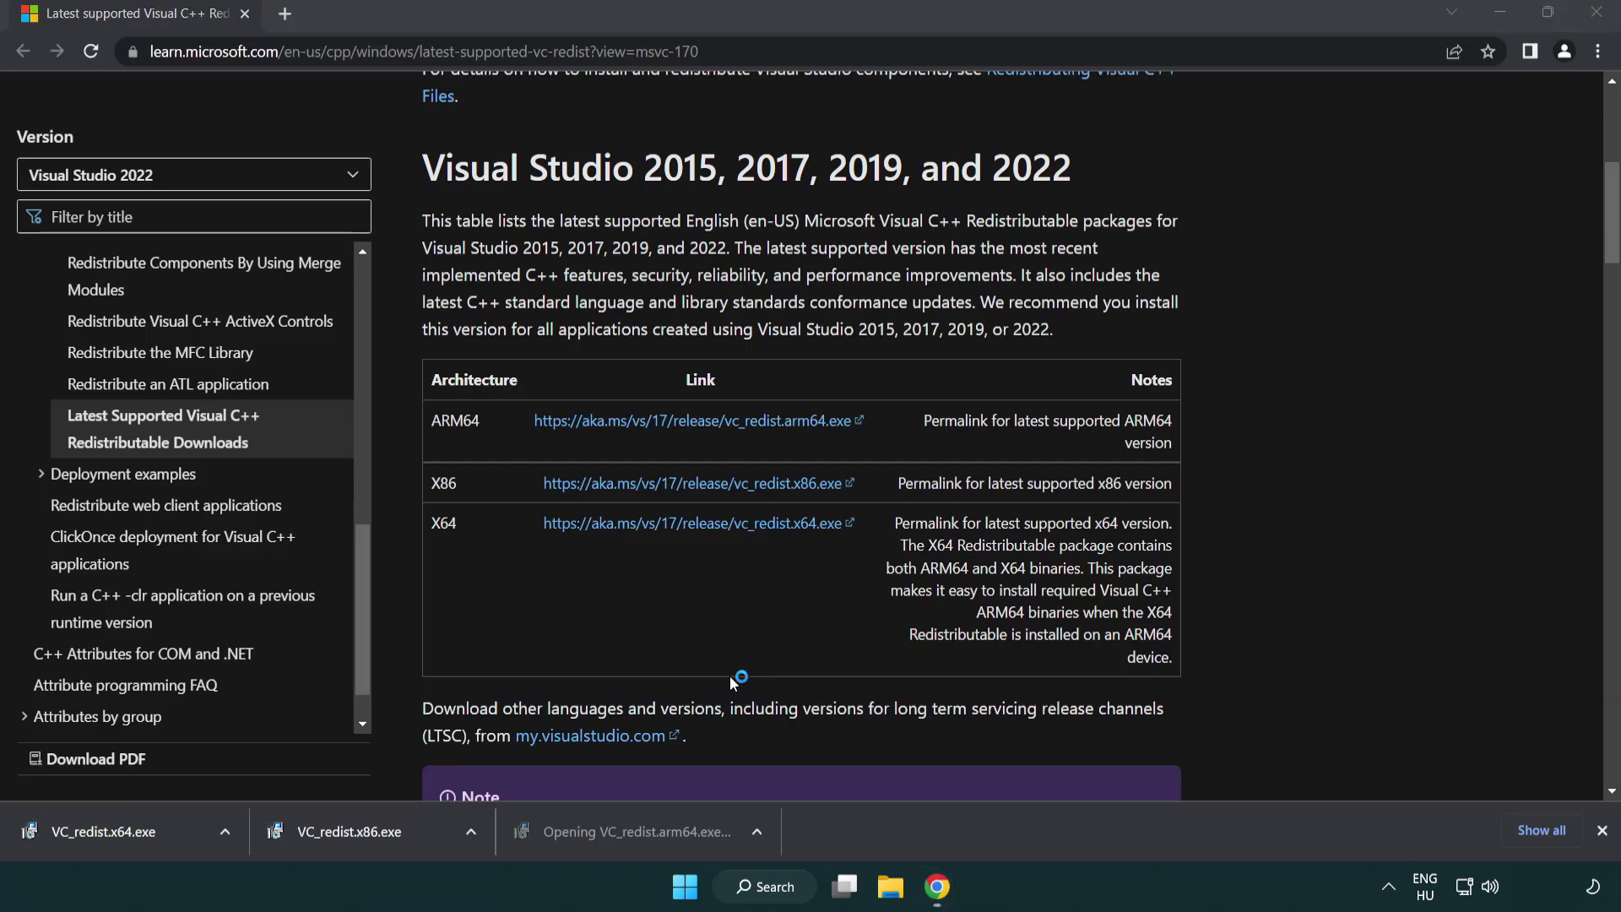
Accept the license and try installing the ARM64 redistributable, then dismiss its failure.
{"action": "left_click_drag", "start_coordinate": [1040, 414], "coordinate": [990, 516]}
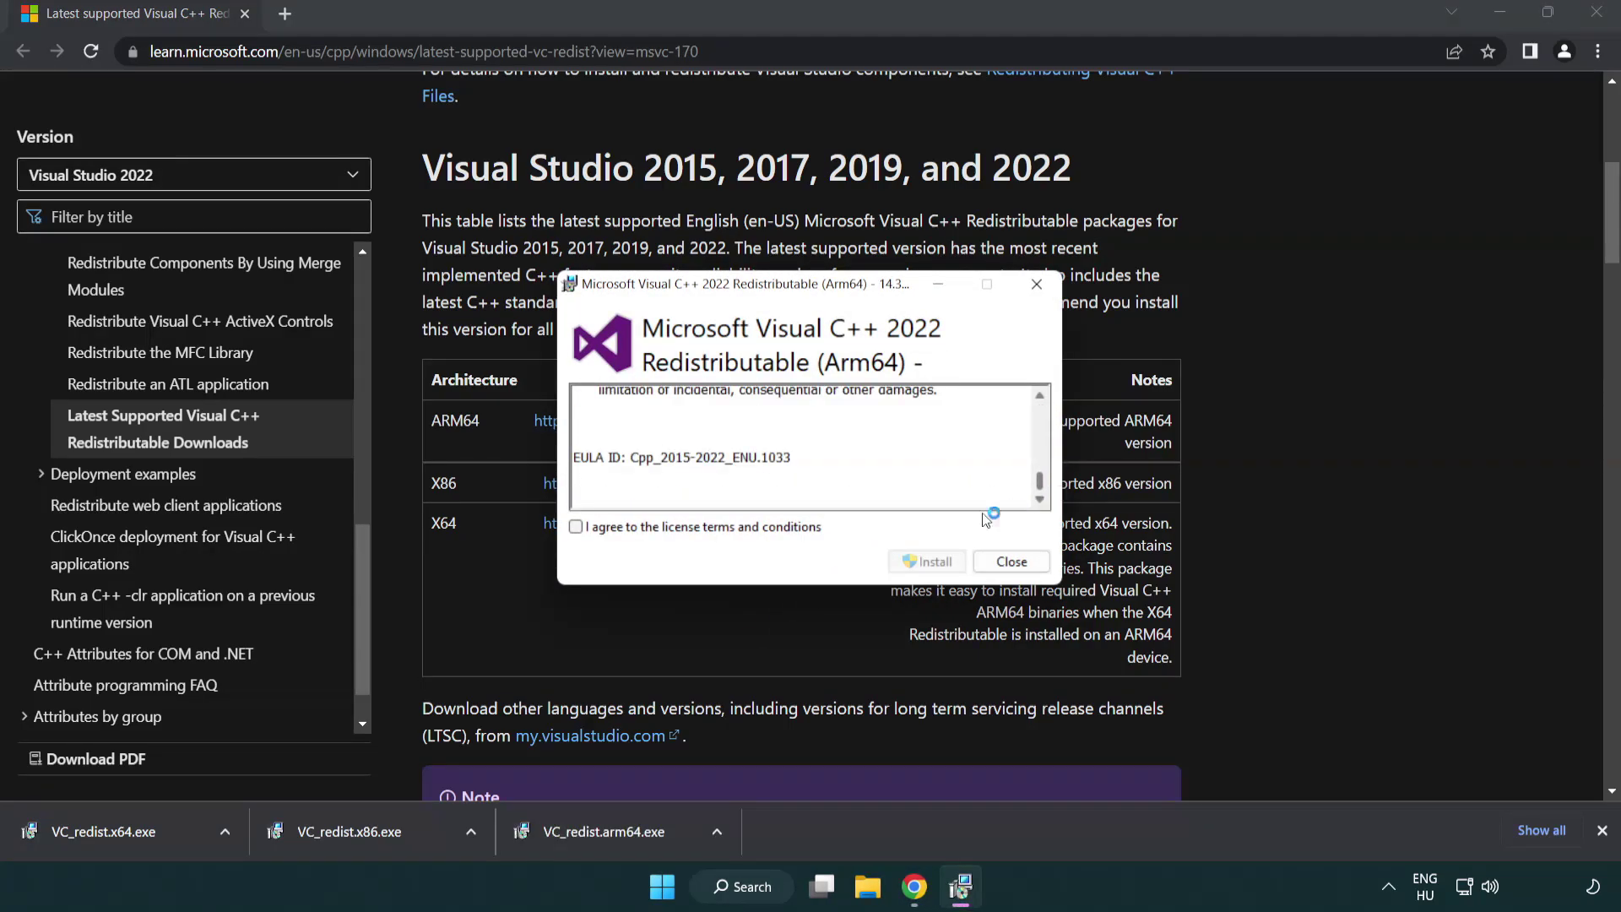
{"action": "left_click", "coordinate": [578, 528]}
{"action": "left_click", "coordinate": [904, 560]}
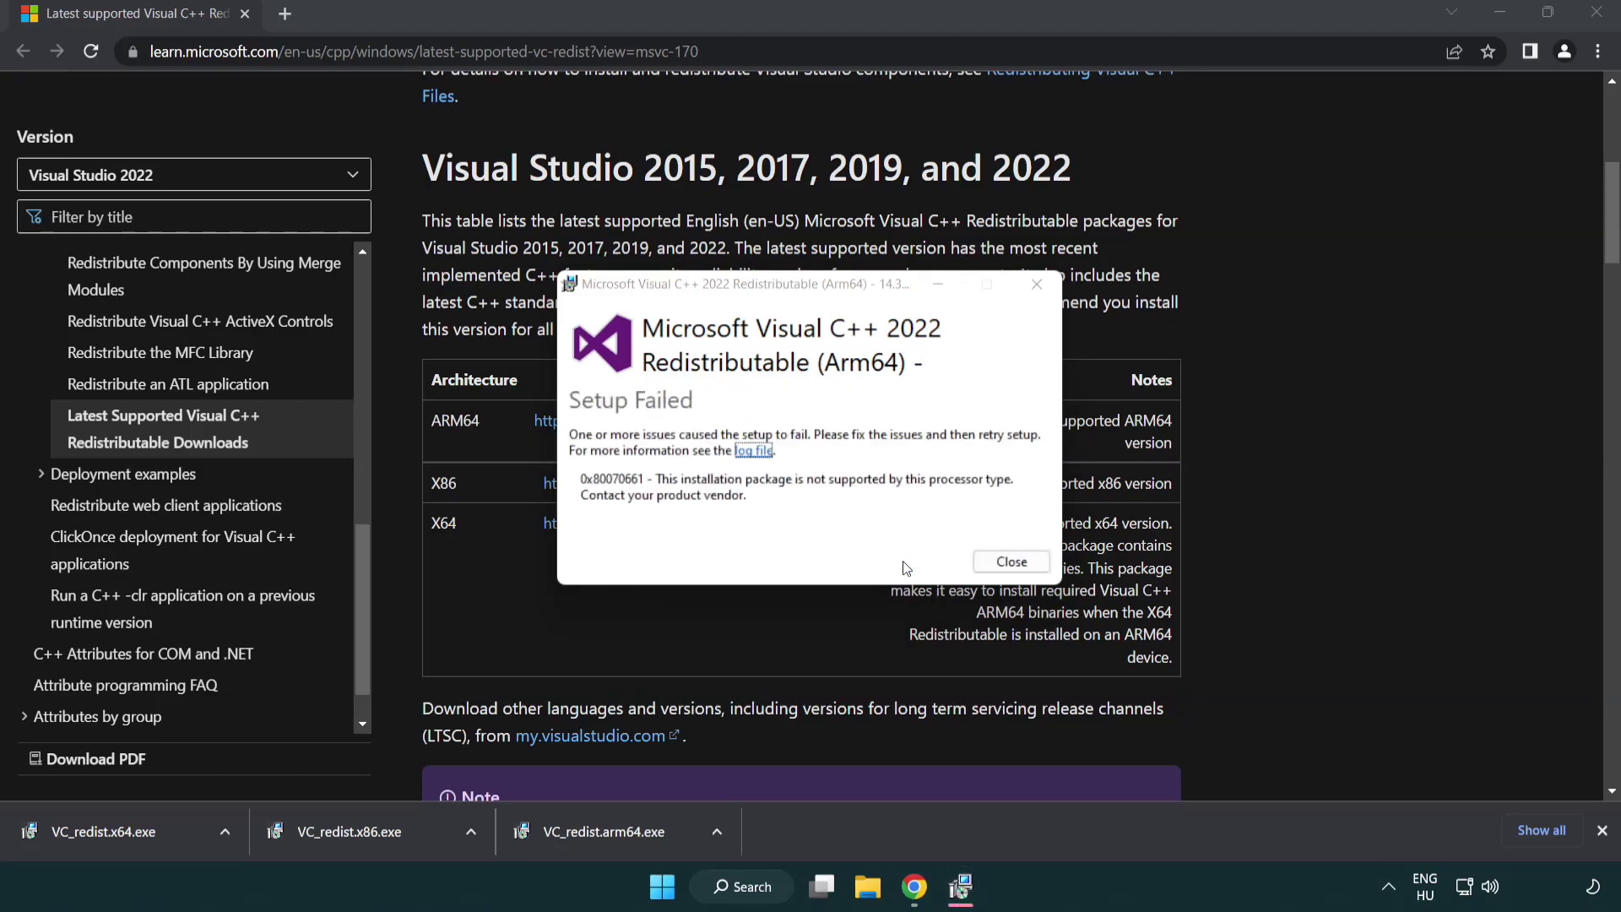
{"action": "left_click", "coordinate": [1011, 563]}
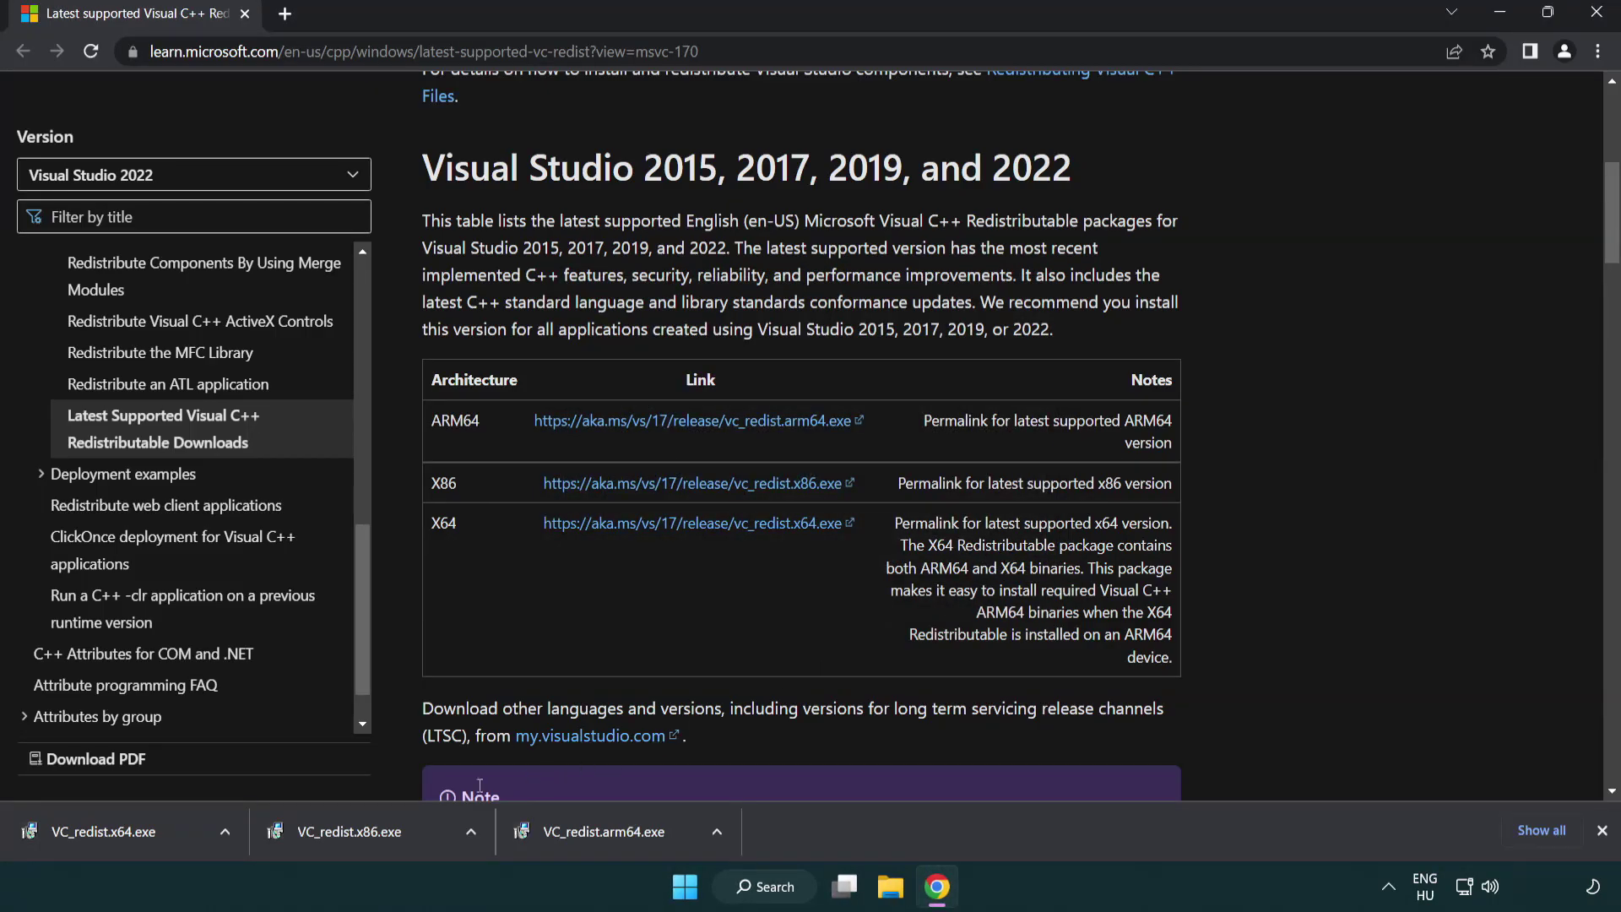
Install the x86 and x64 2015–2022 Visual C++ redistributables, without restarting yet.
{"action": "left_click", "coordinate": [363, 841]}
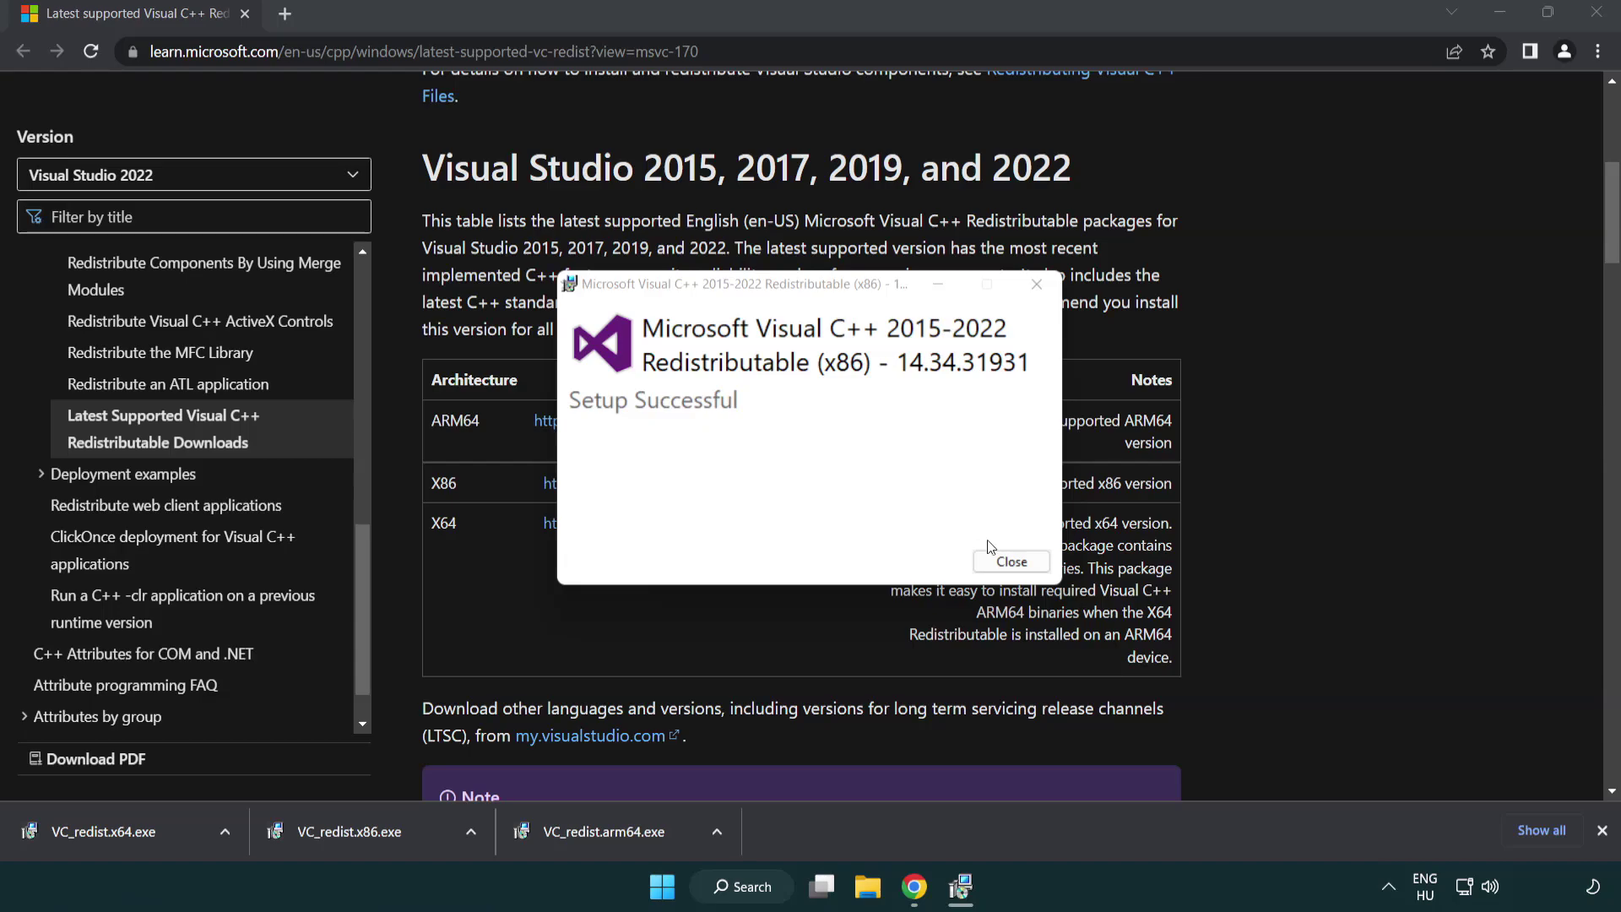
{"action": "left_click", "coordinate": [1014, 561]}
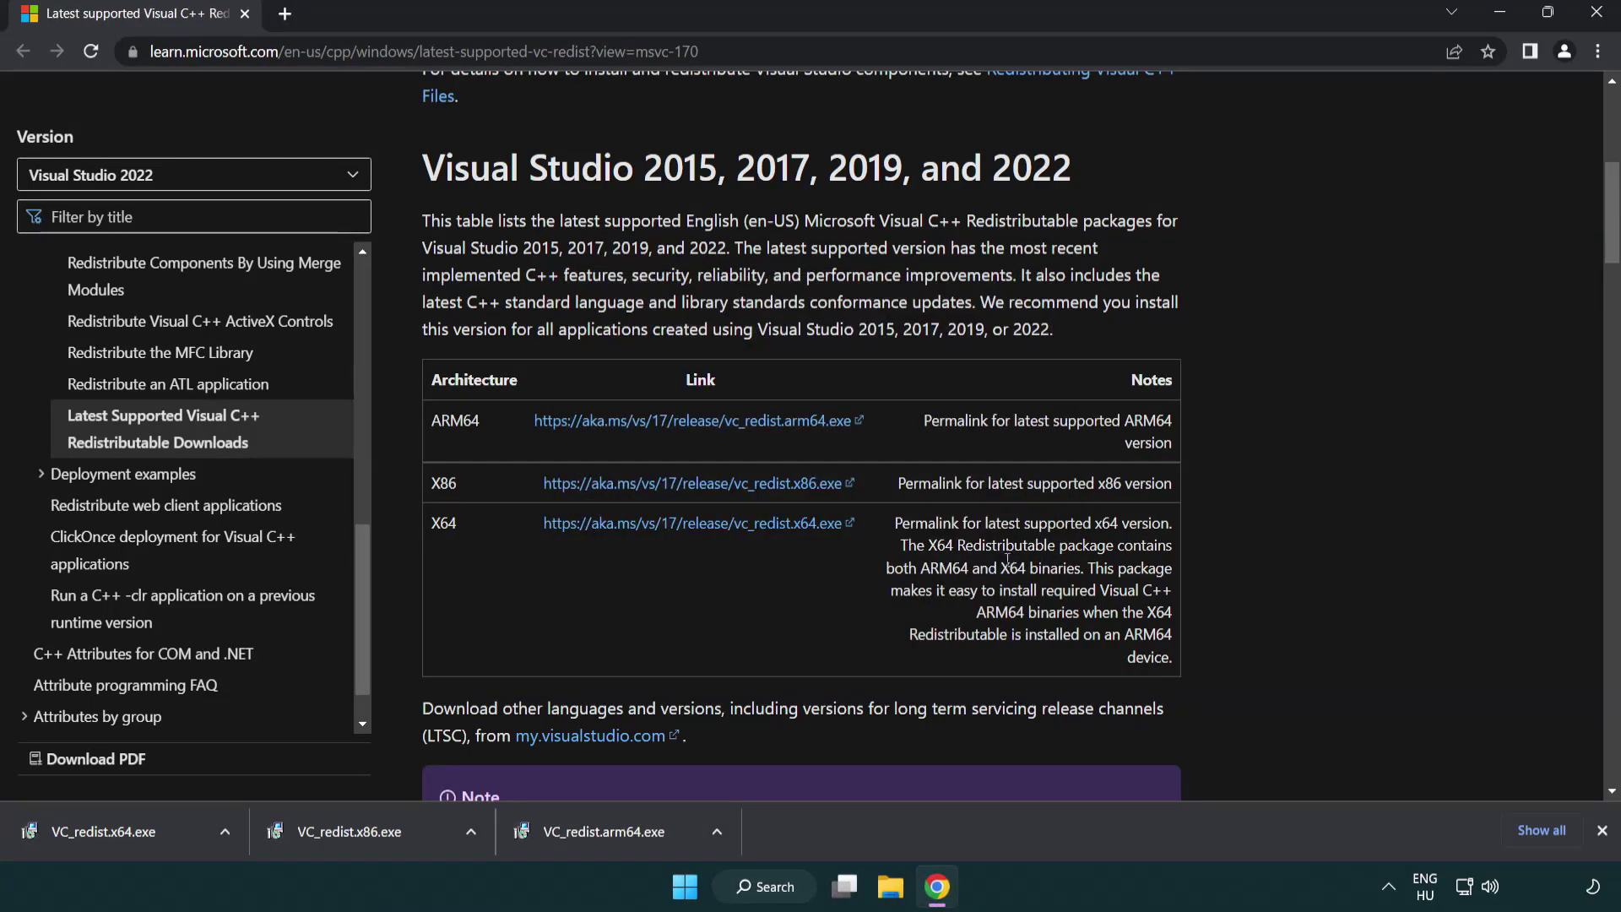
{"action": "left_click", "coordinate": [121, 830]}
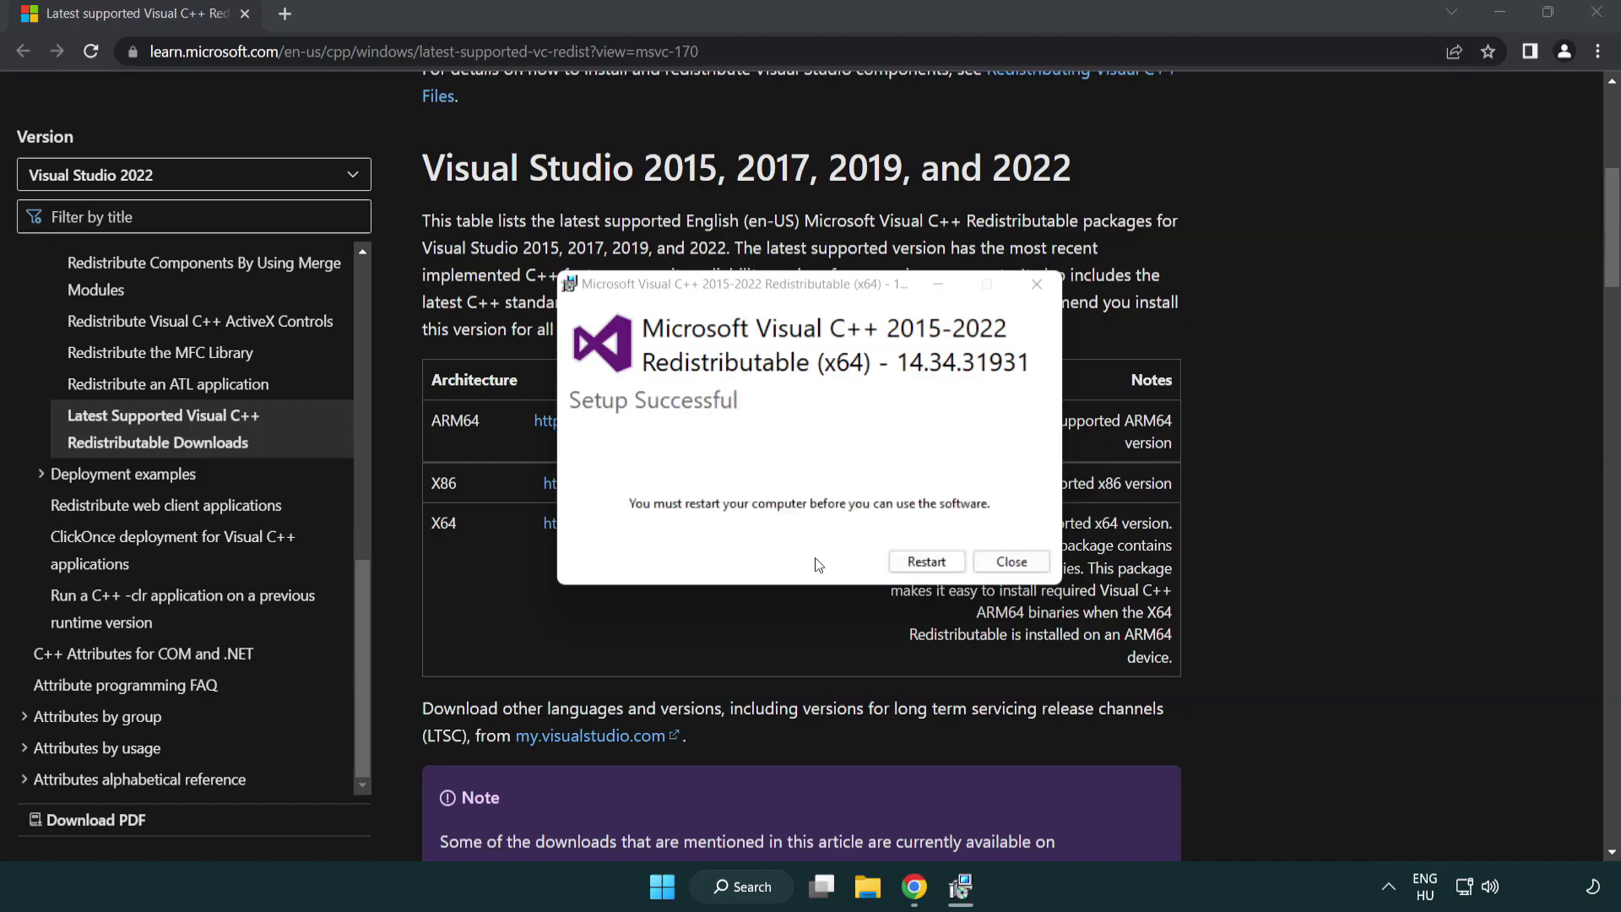
{"action": "left_click", "coordinate": [1012, 561]}
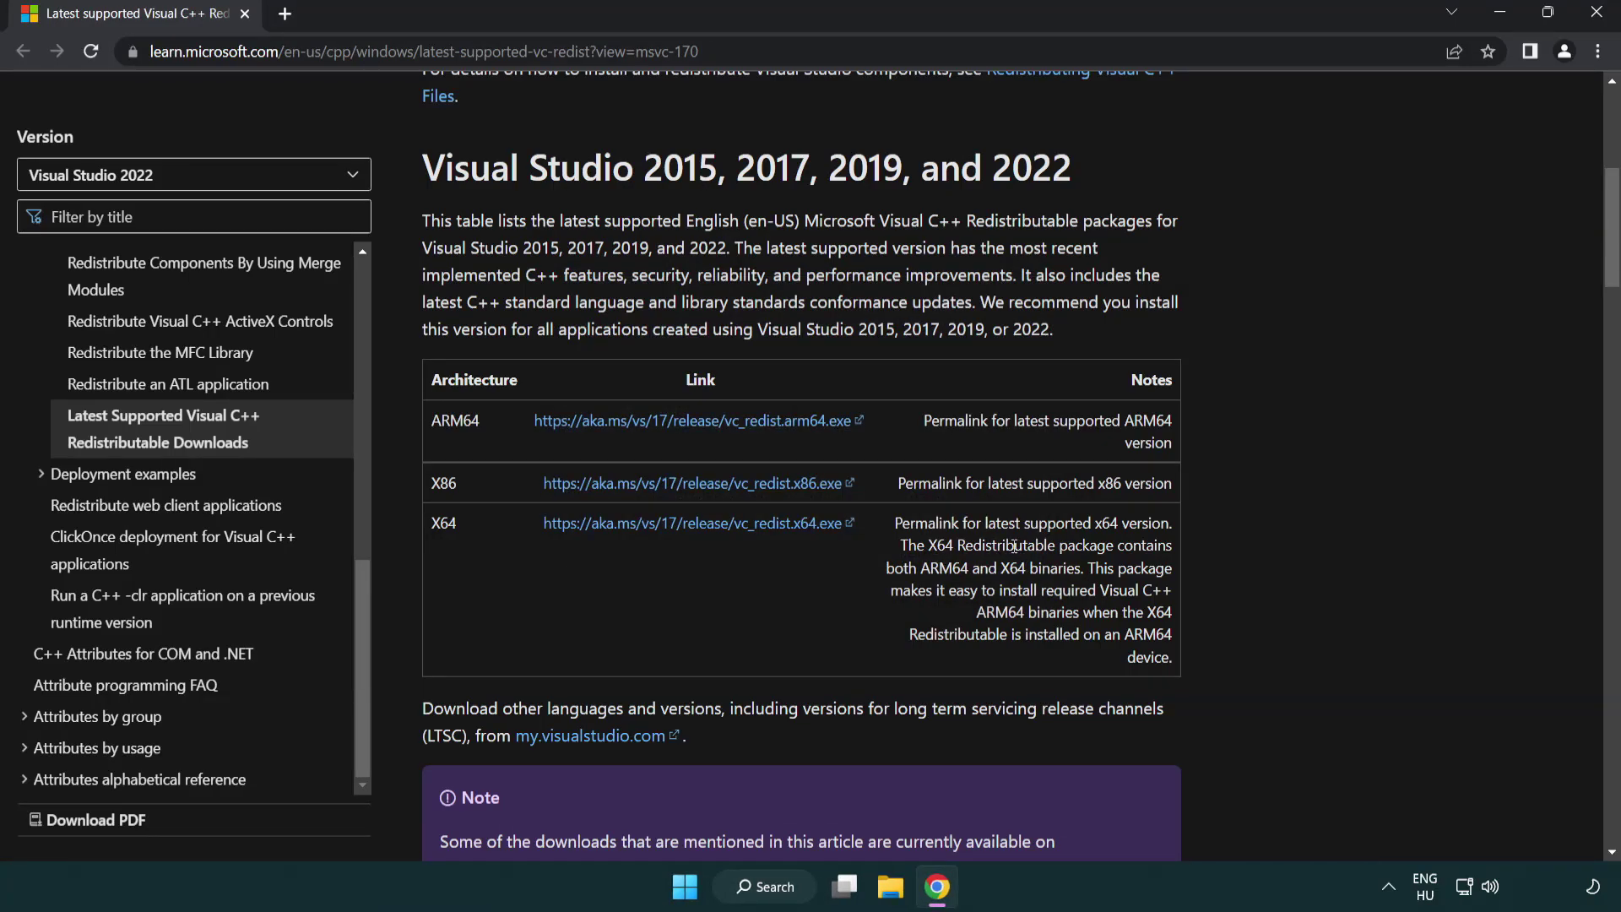
Close Chrome and launch Command Prompt as administrator from a search for cmd.
{"action": "left_click", "coordinate": [1592, 15]}
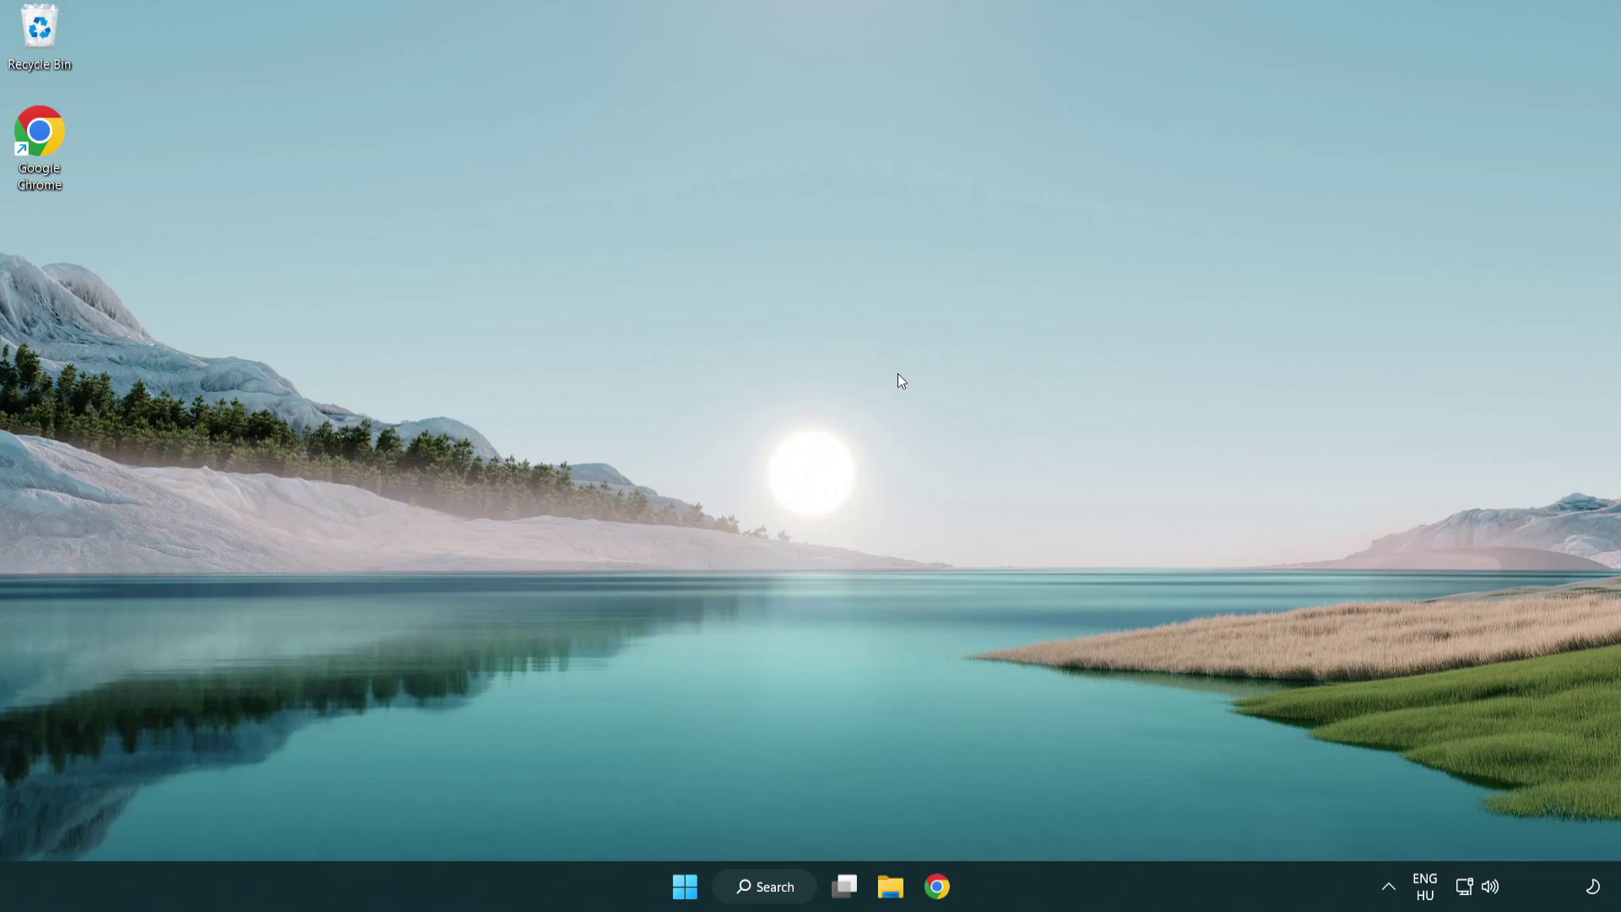
{"action": "left_click", "coordinate": [757, 888]}
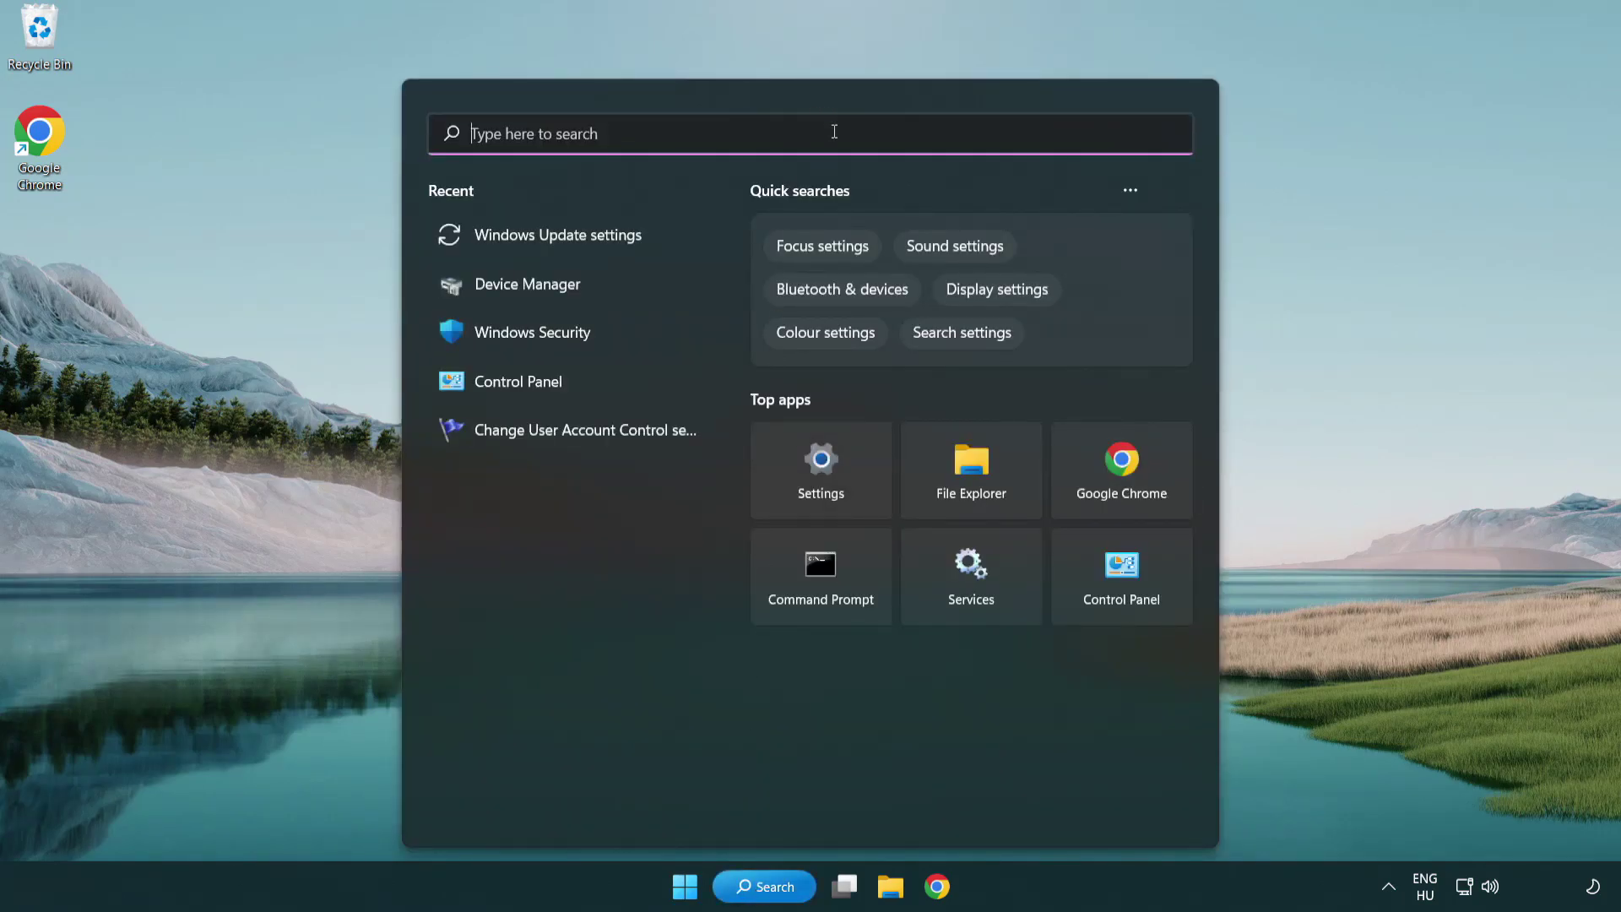
{"action": "type", "text": "cmd"}
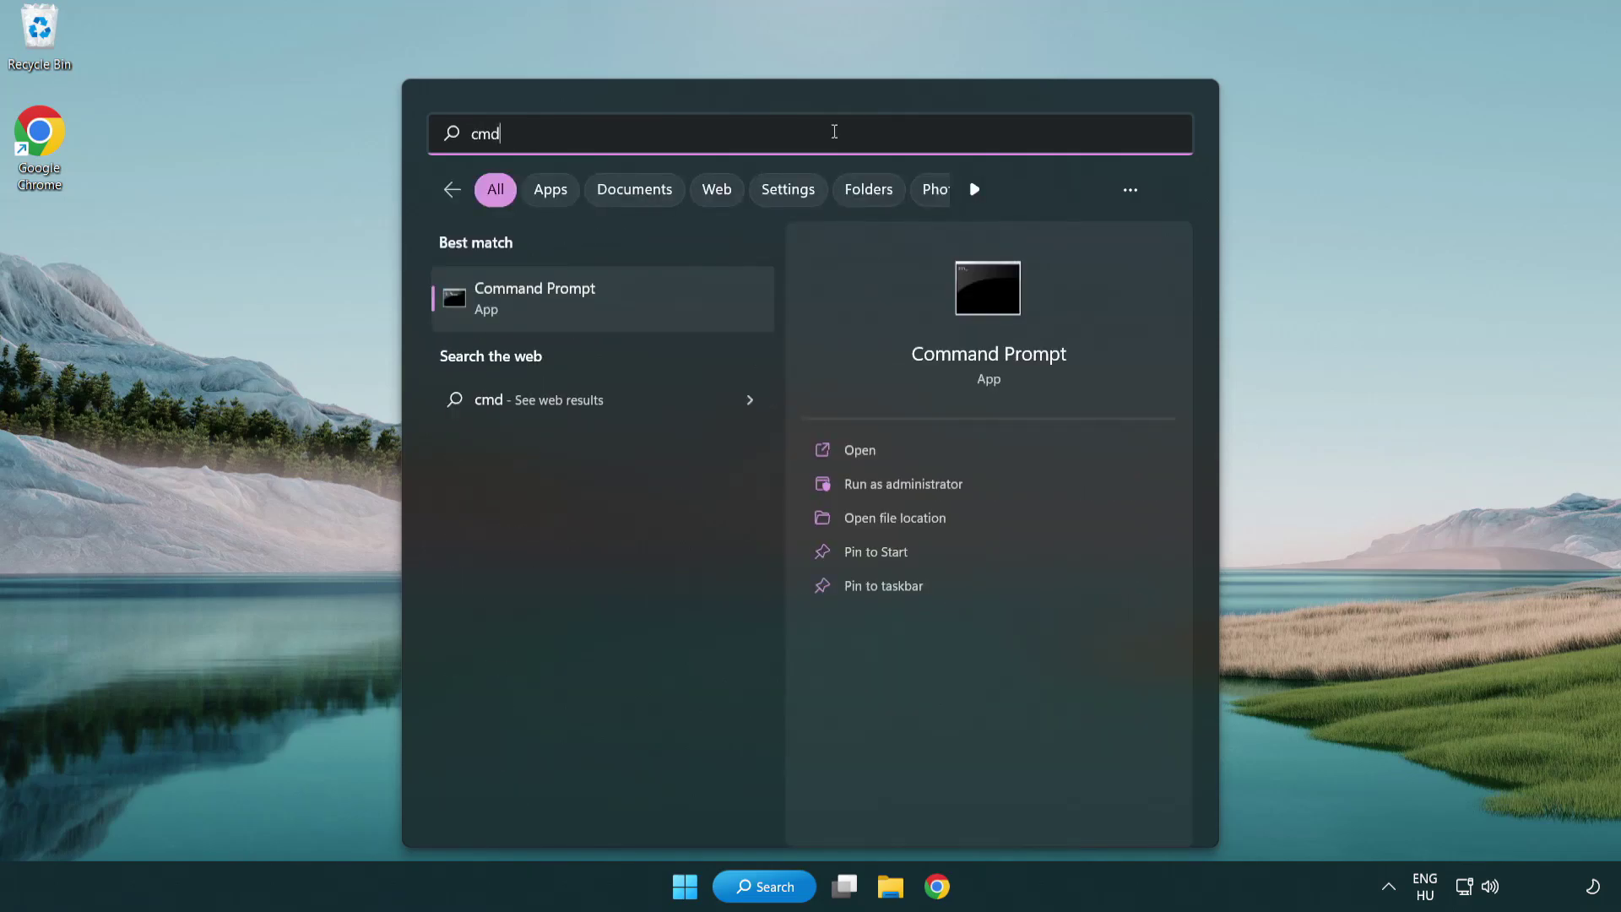
{"action": "right_click", "coordinate": [620, 302]}
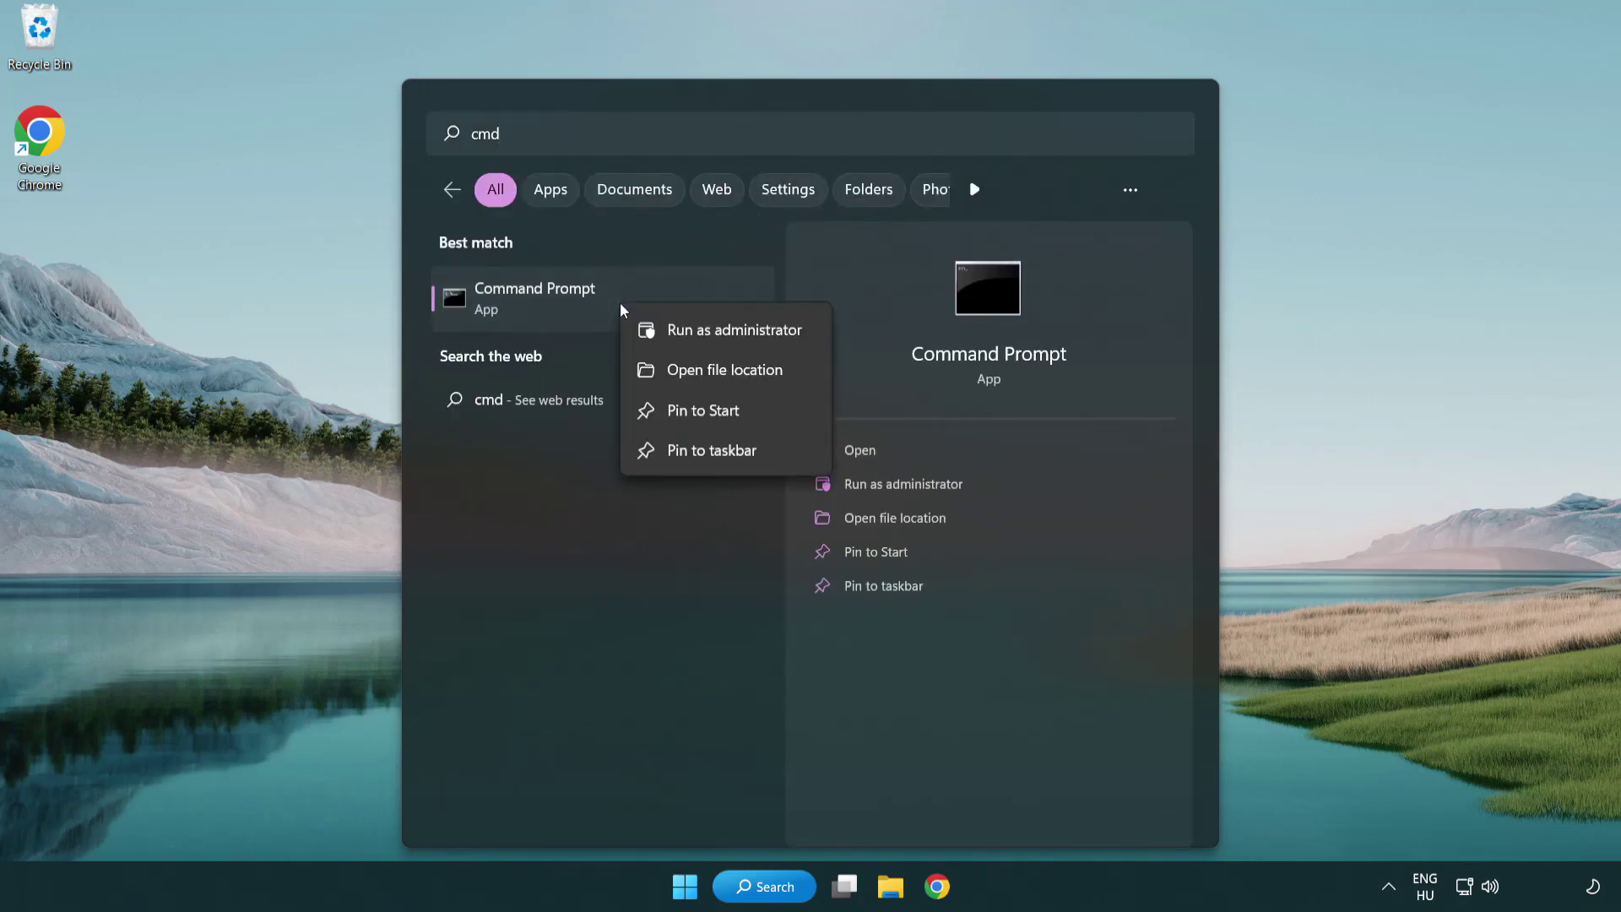
{"action": "left_click", "coordinate": [733, 331]}
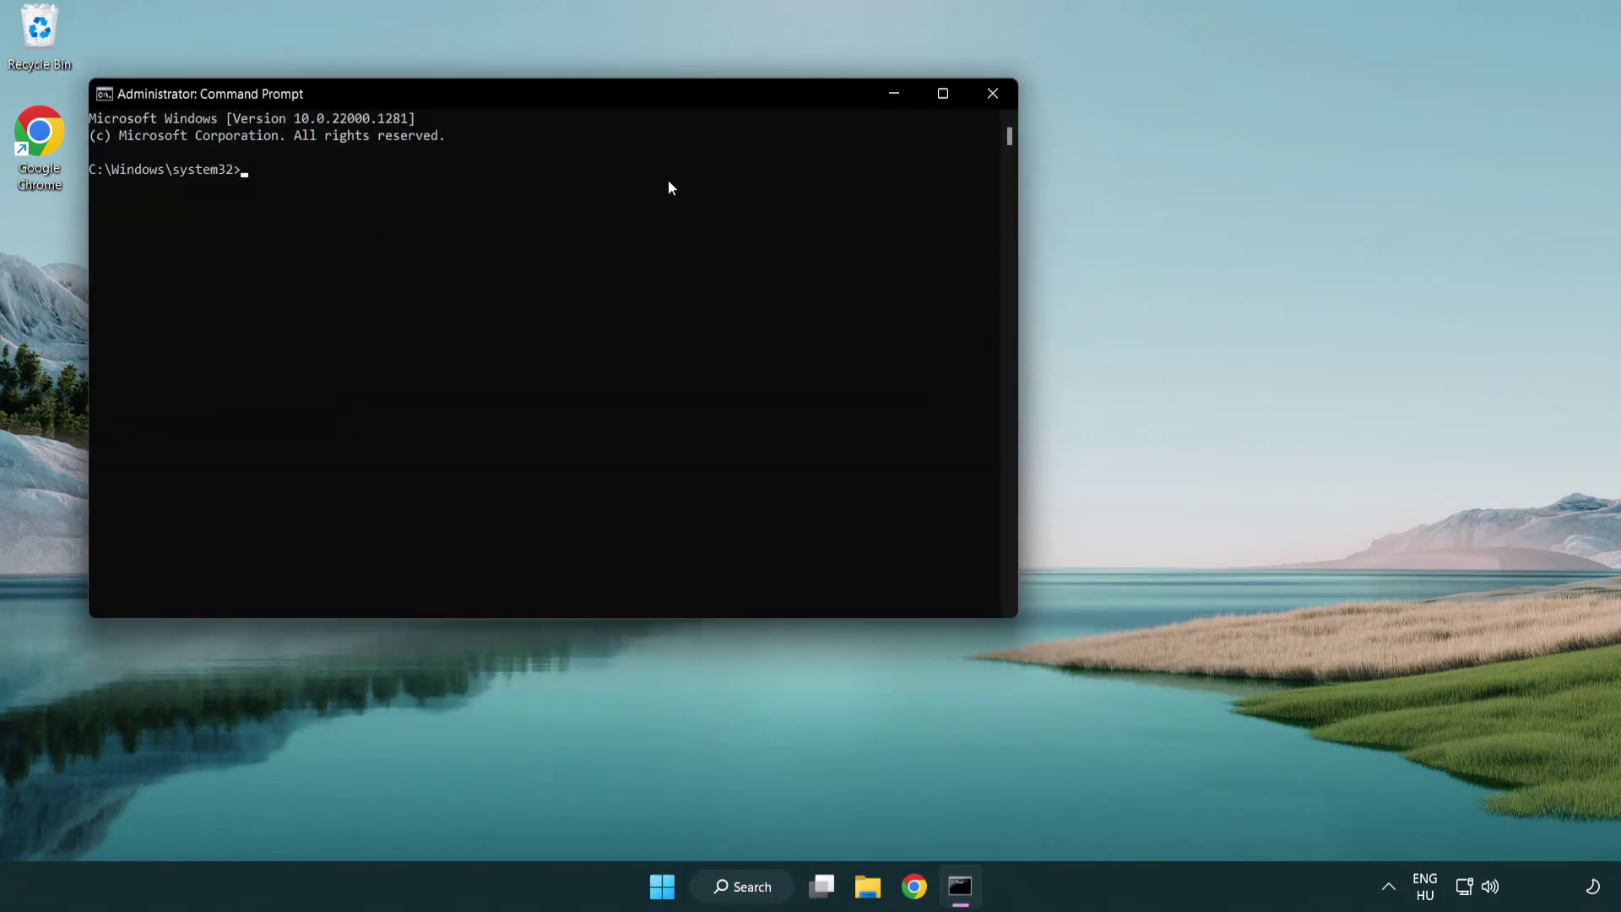
Centre the Command Prompt window and run sfc /scannow.
{"action": "left_click_drag", "start_coordinate": [578, 93], "coordinate": [816, 165]}
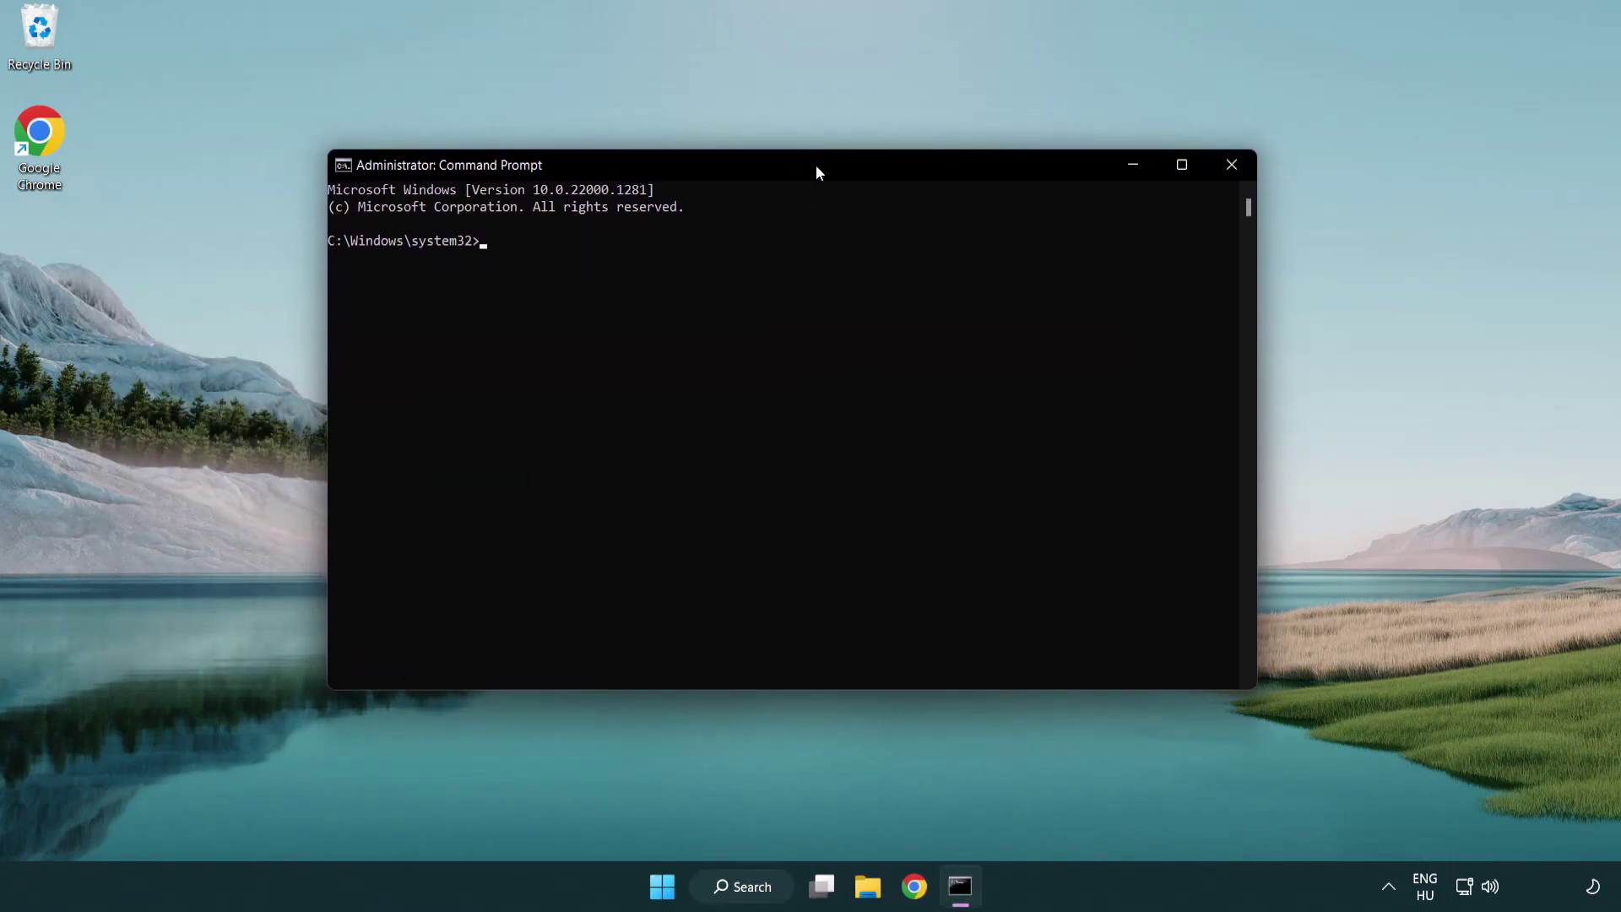
{"action": "type", "text": "sfc /"}
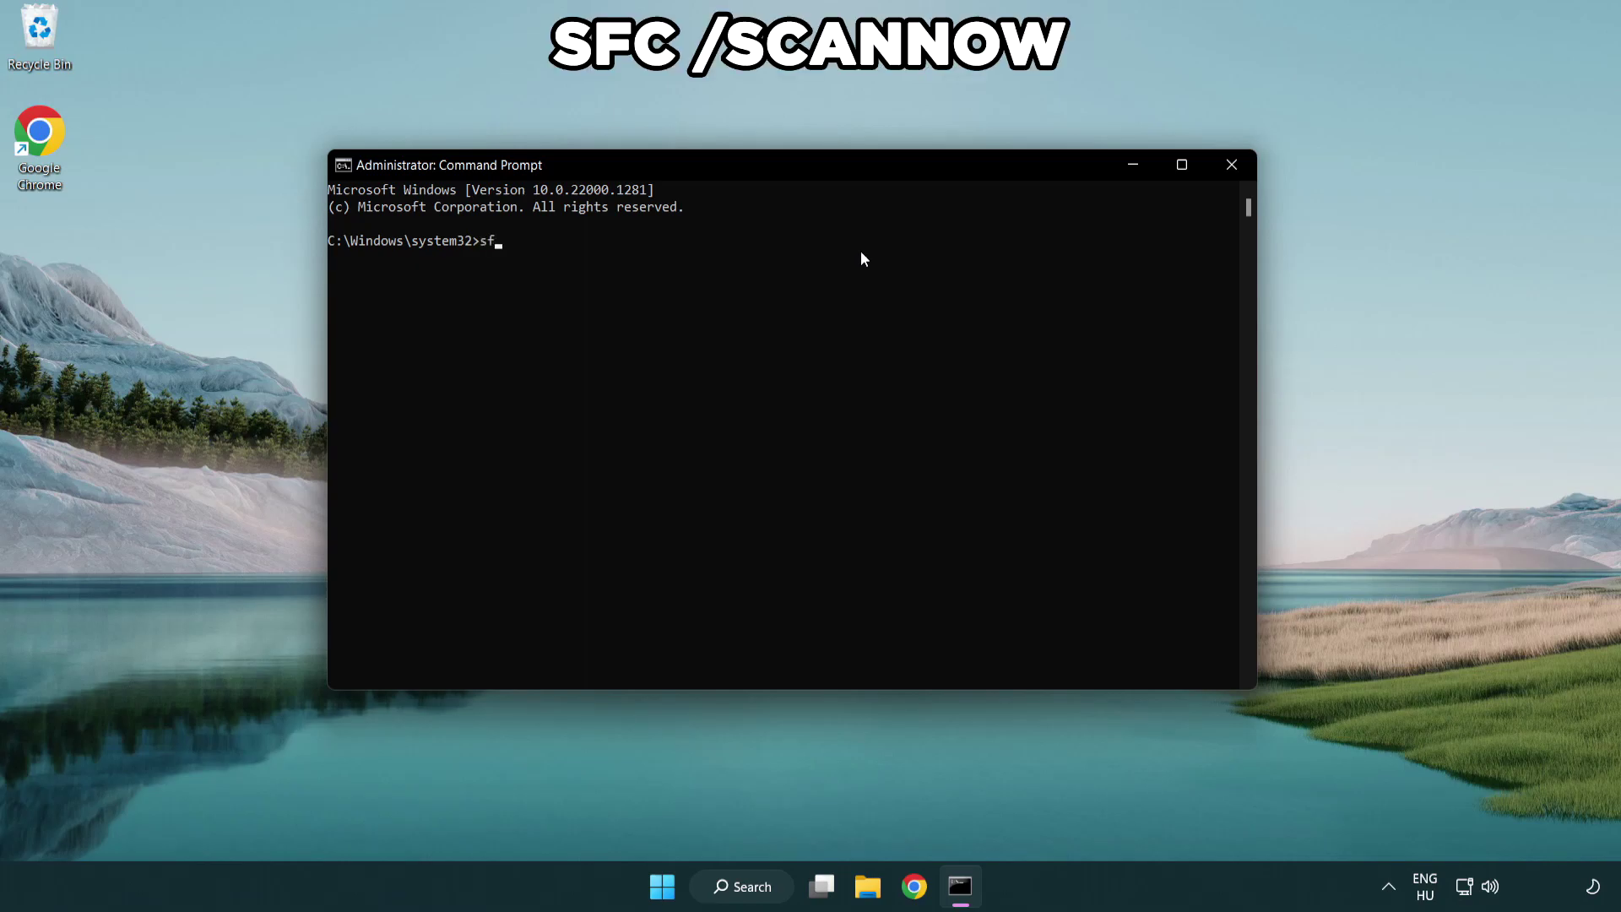
{"action": "type", "text": "scannow"}
{"action": "key", "text": "Return"}
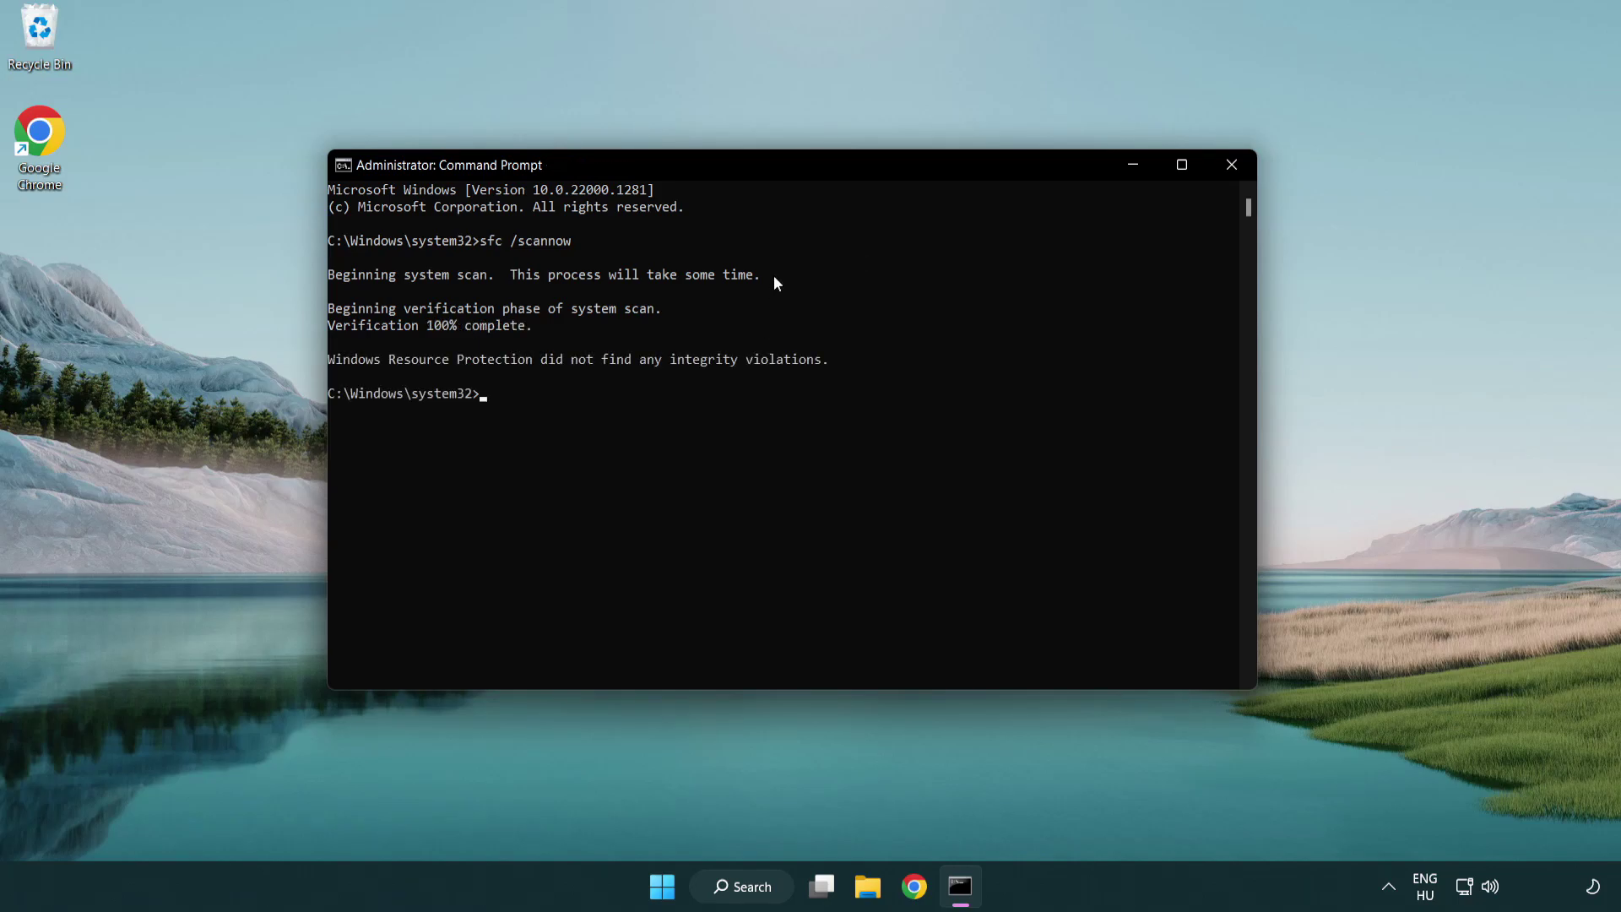
Close Command Prompt and bring up the Start menu power options to restart.
{"action": "left_click", "coordinate": [1233, 164]}
{"action": "left_click", "coordinate": [675, 893]}
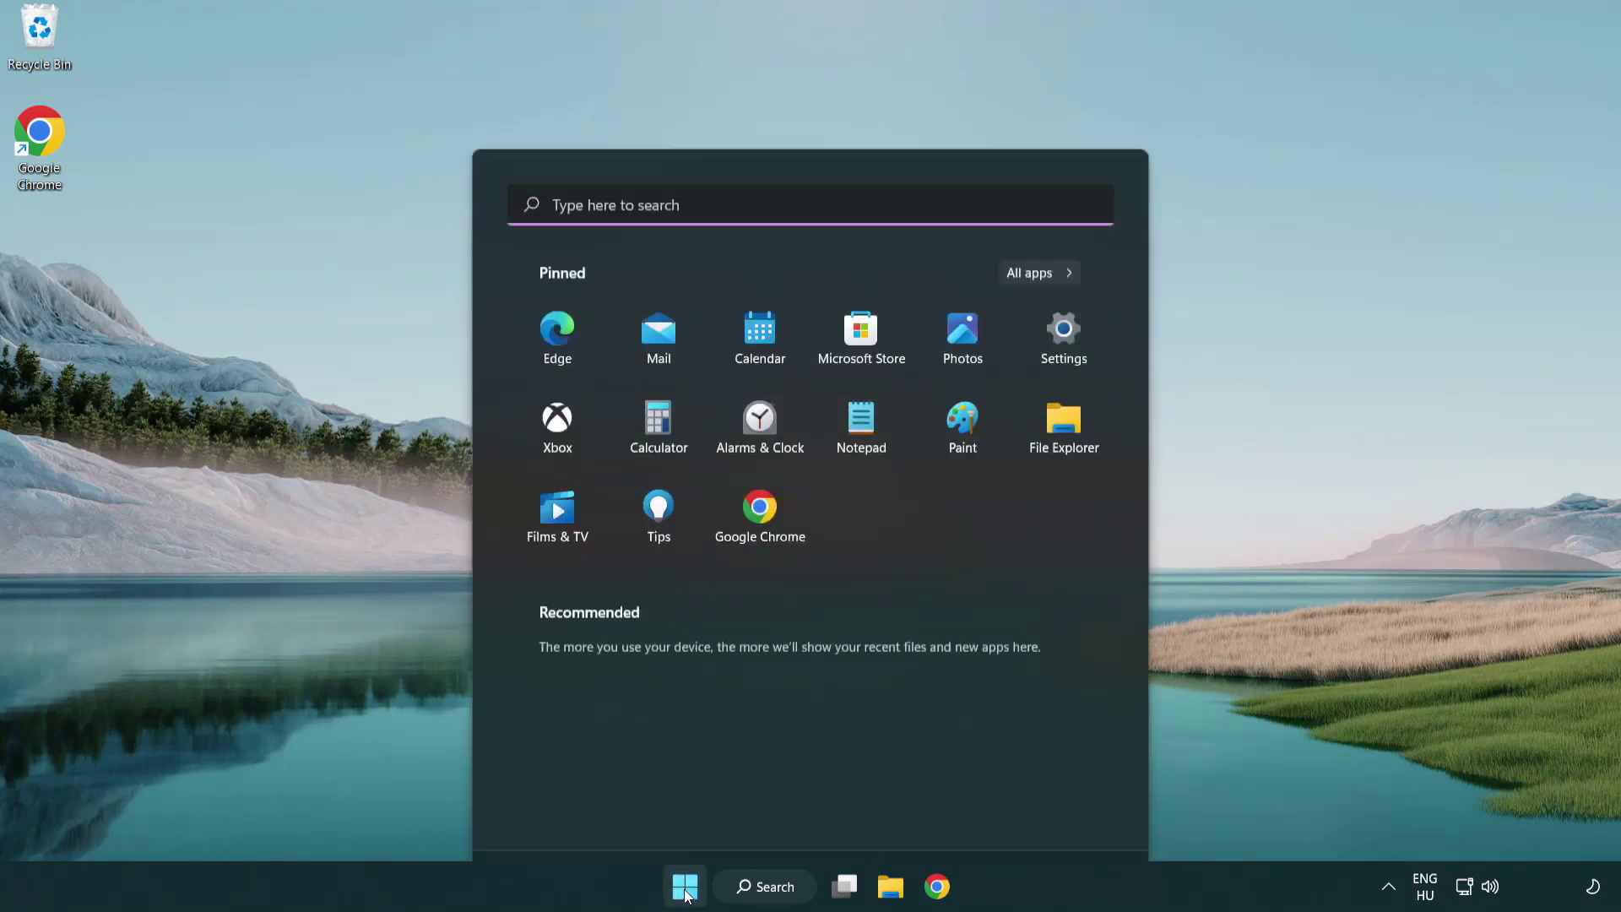
{"action": "left_click", "coordinate": [1074, 813]}
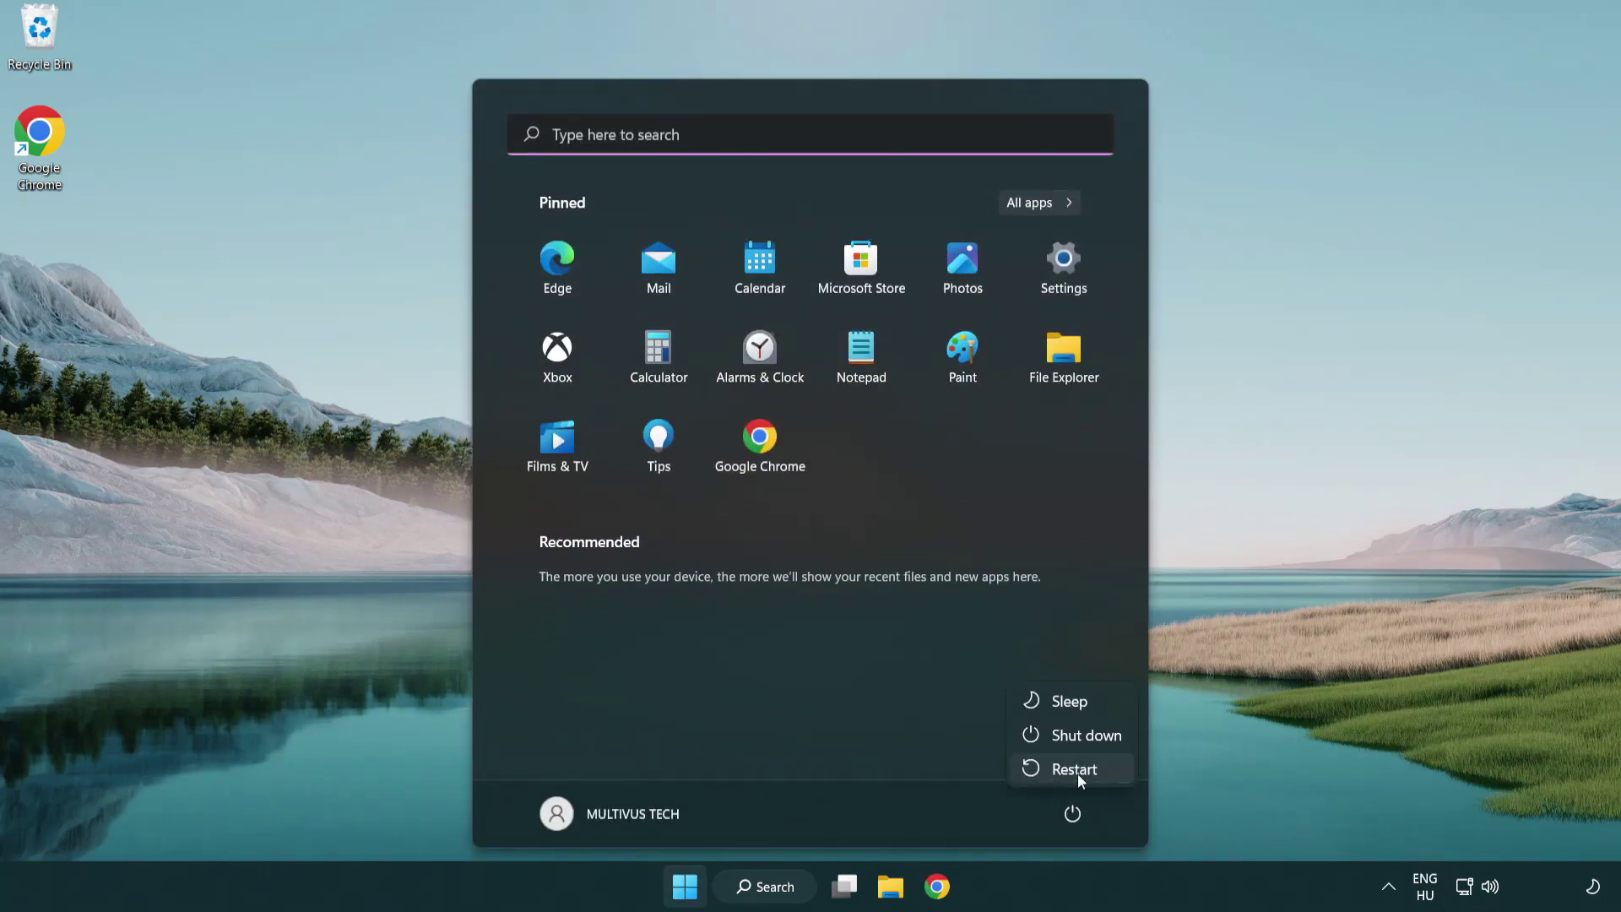